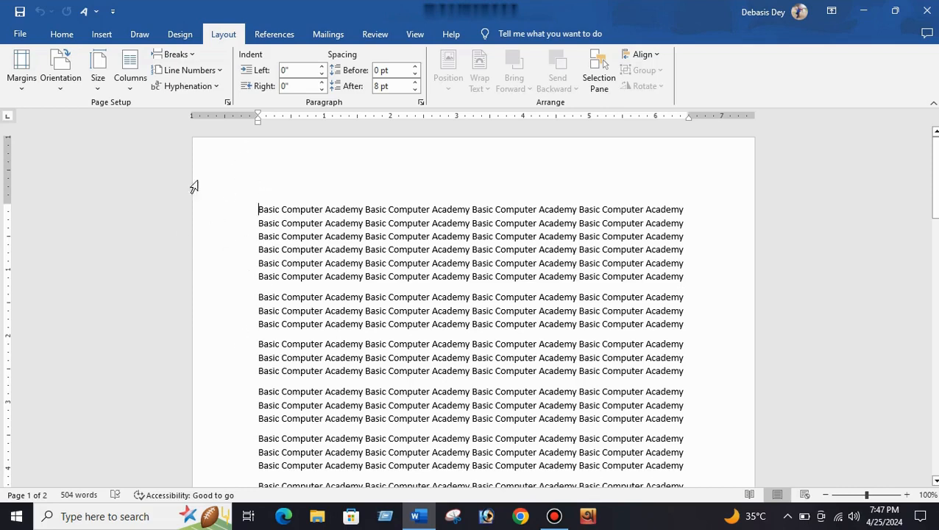
Apply the Narrow margin preset, with 0.5" on all sides, to the document
scroll(316, 259, "down", 10)
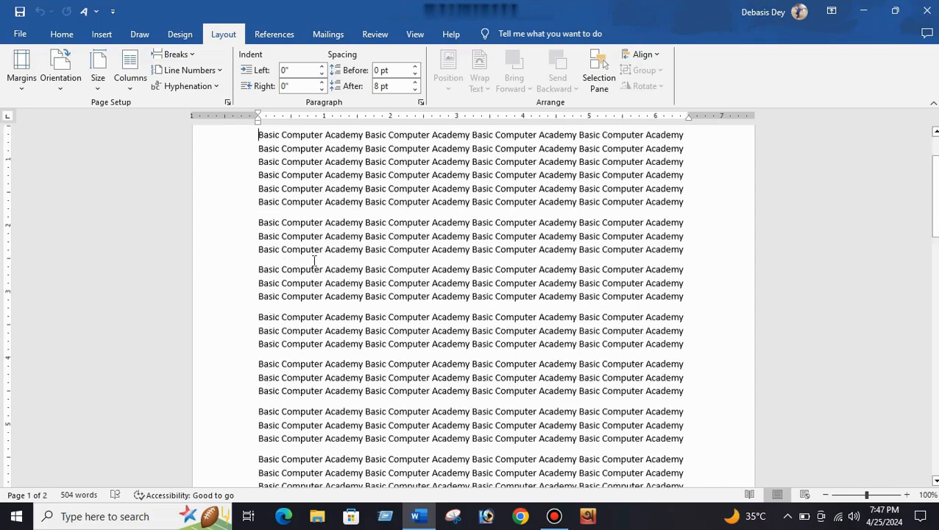
scroll(433, 246, "down", 5)
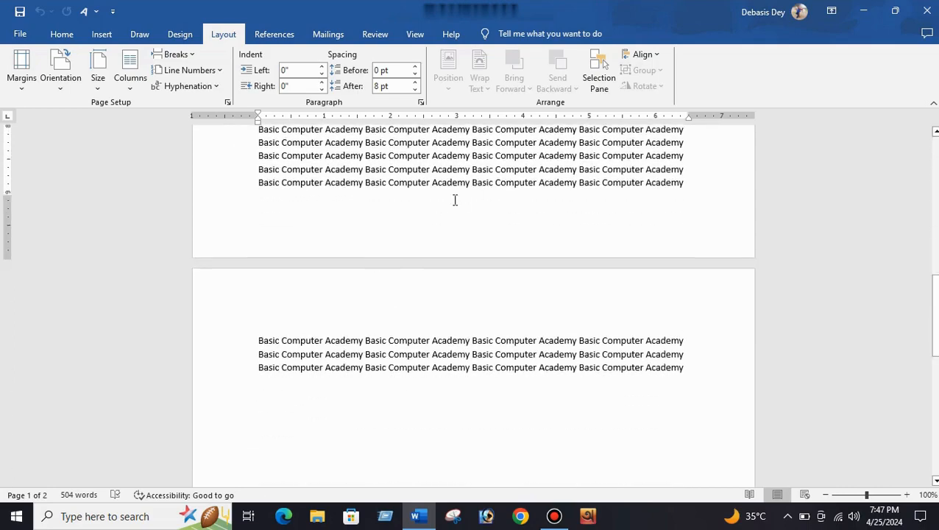
scroll(378, 239, "up", 3)
scroll(709, 283, "up", 12)
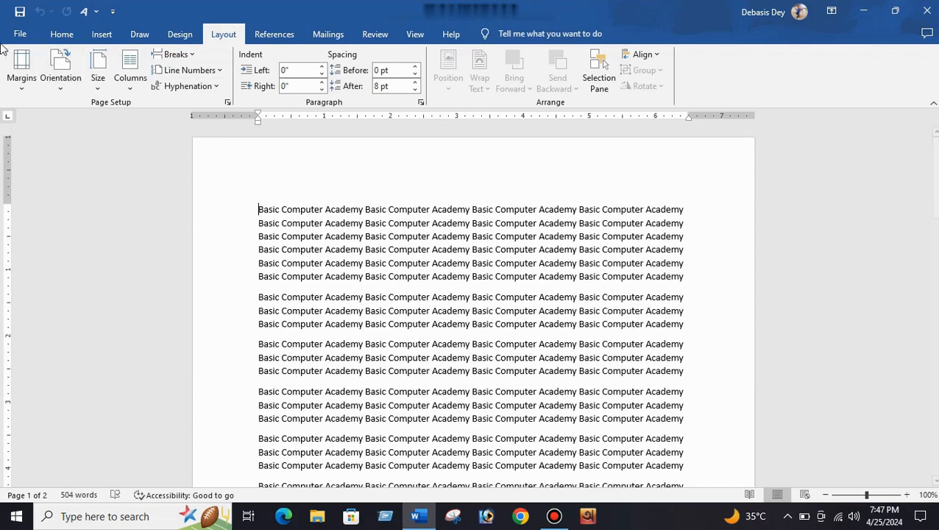
left_click(21, 92)
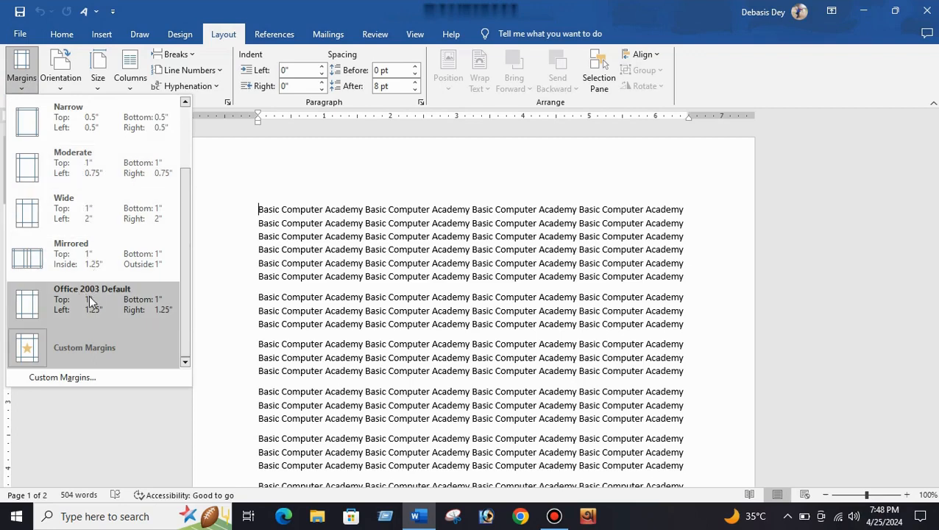
left_click(63, 127)
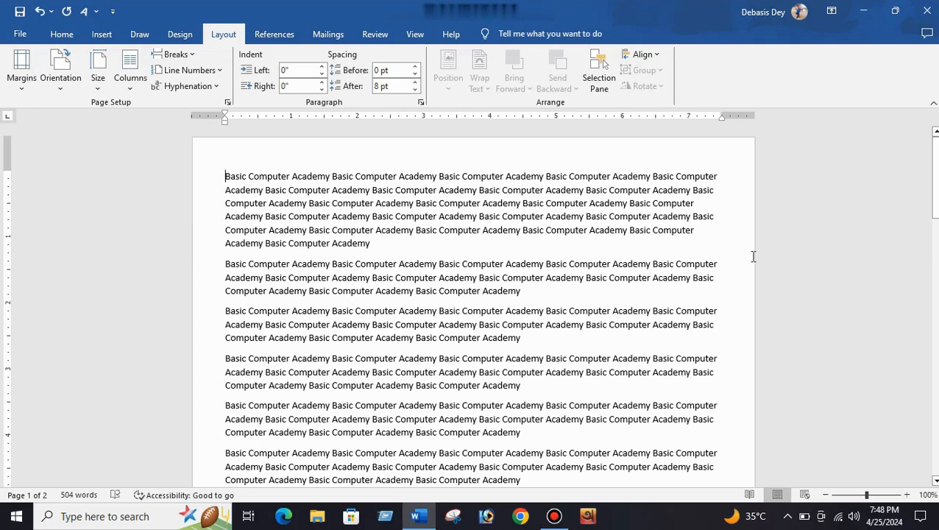
scroll(379, 254, "down", 14)
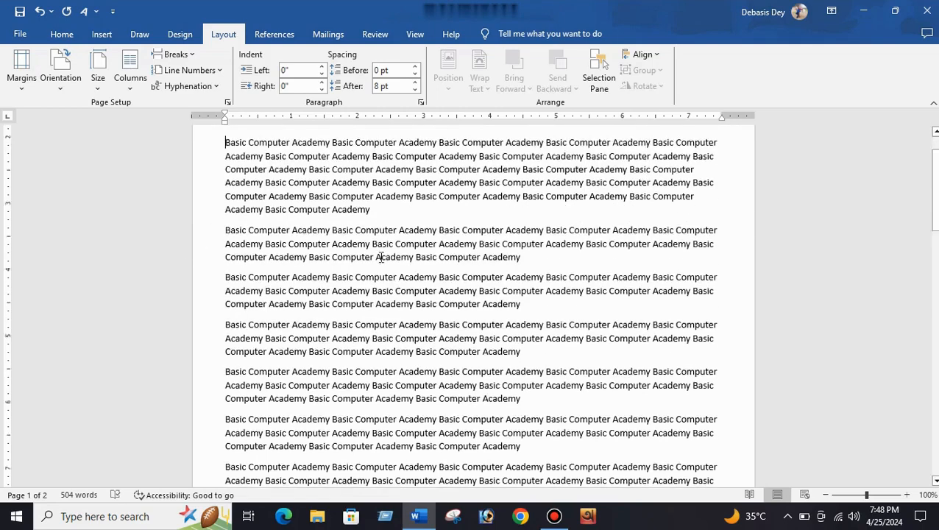
scroll(382, 252, "down", 1)
scroll(438, 267, "up", 15)
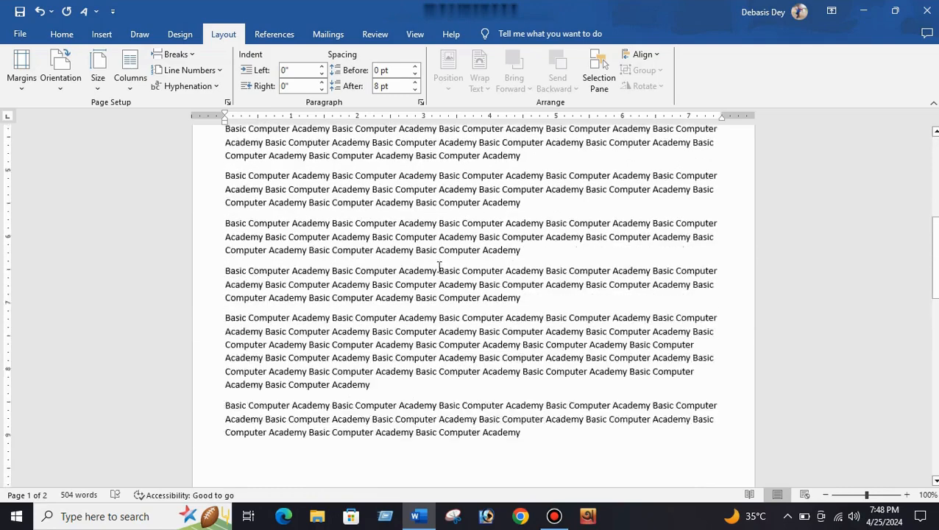
Open the custom margin settings and set the page's top margin to 1"
left_click(17, 83)
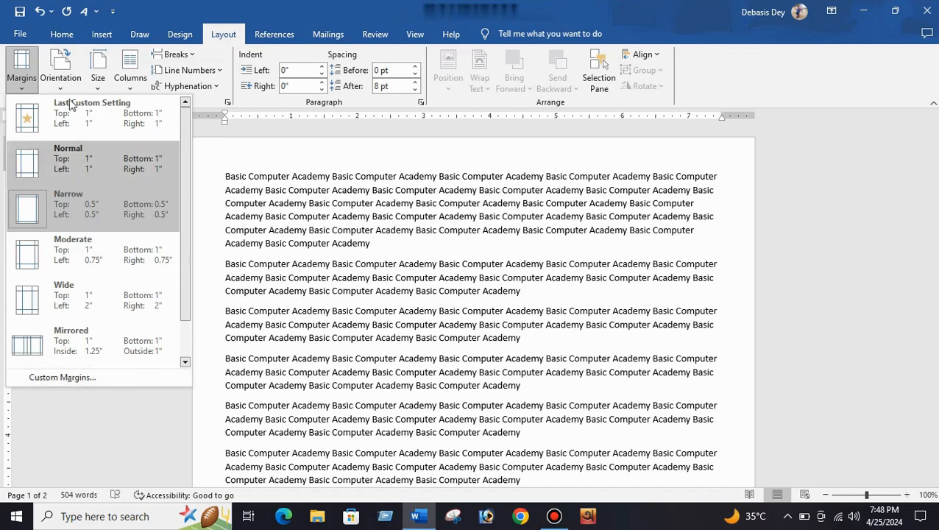
left_click(23, 87)
left_click(23, 87)
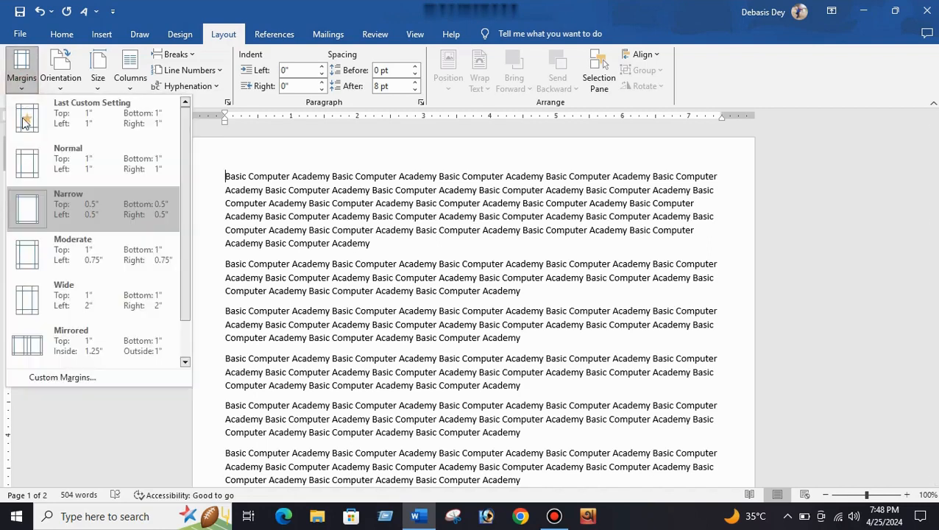
left_click(48, 377)
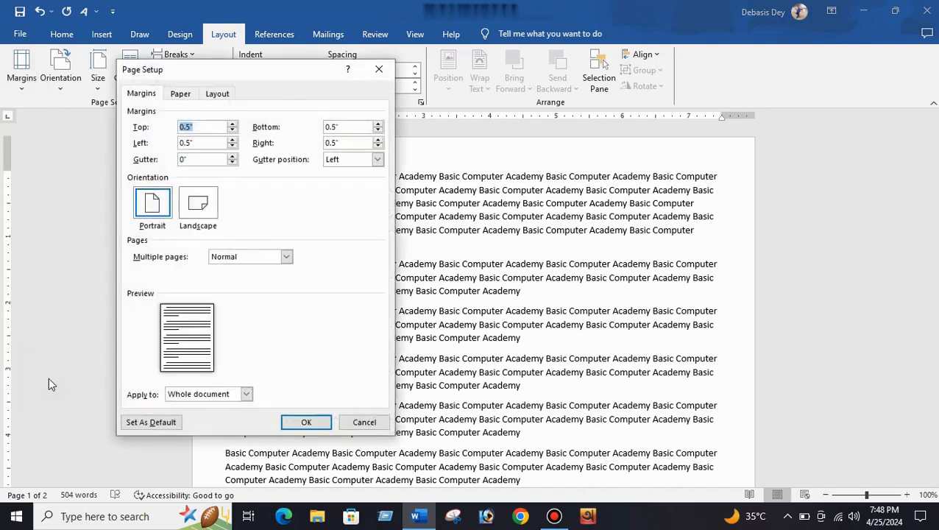
left_click_drag(270, 69, 216, 106)
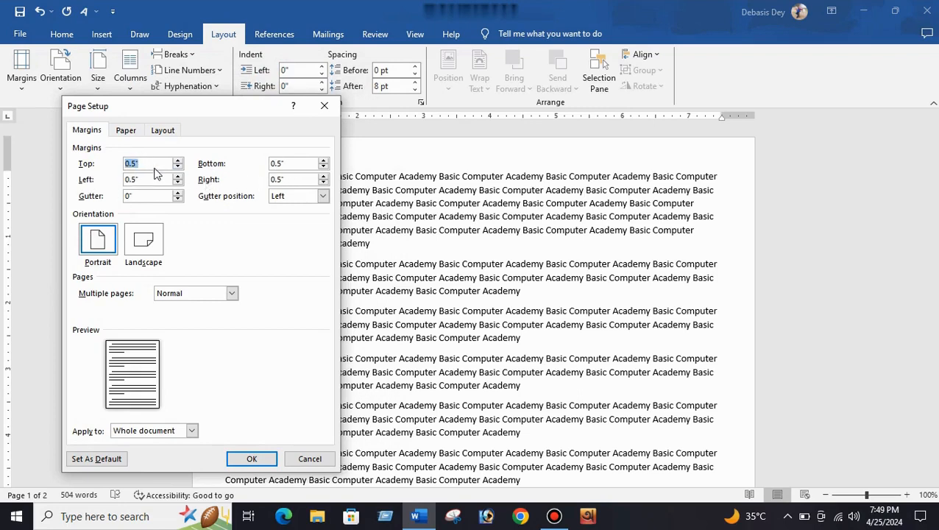
left_click(178, 160)
left_click(179, 160)
left_click(178, 159)
left_click(178, 160)
left_click(178, 161)
Set the page's left margin to 1"
left_click(178, 176)
left_click(178, 176)
left_click(178, 176)
left_click(178, 176)
left_click(178, 176)
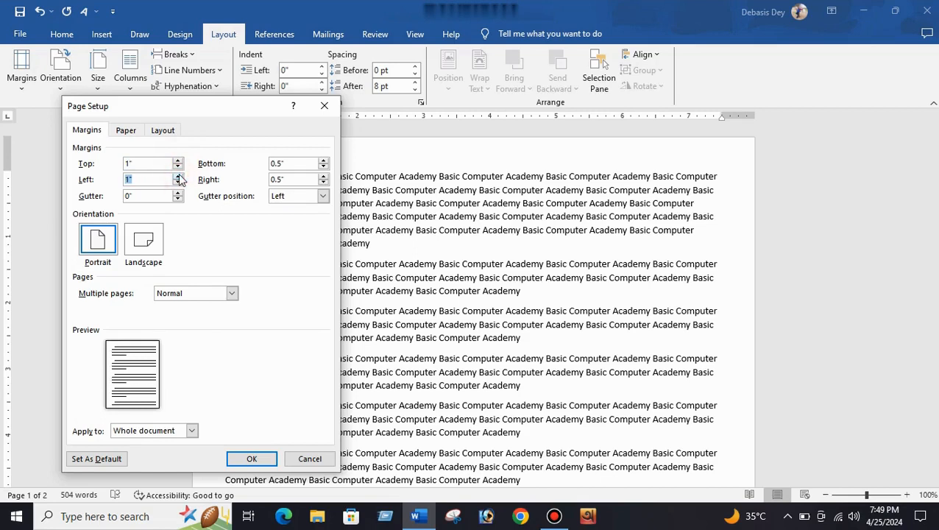
Set the bottom margin to 1" and apply the custom margins to the whole document
left_click(324, 161)
left_click(324, 161)
left_click(324, 160)
left_click(324, 161)
left_click(324, 160)
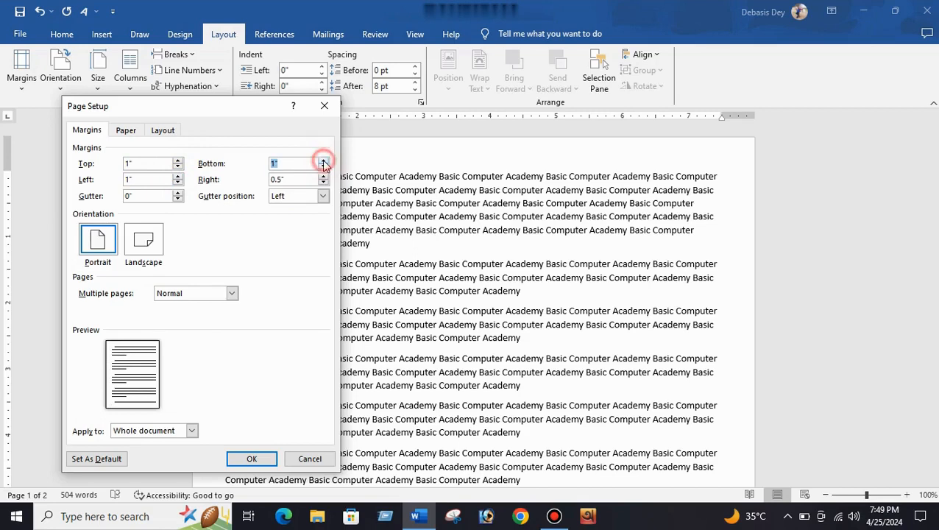
left_click(323, 161)
left_click(324, 170)
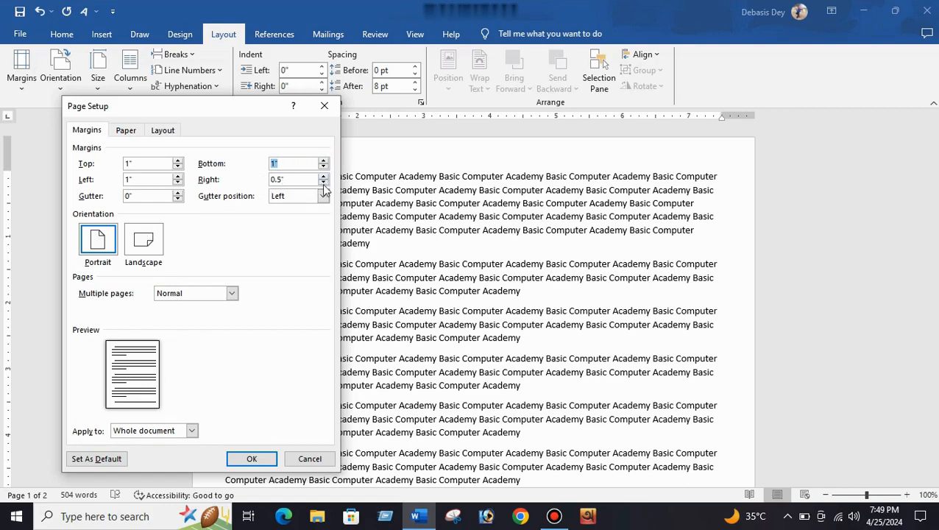
left_click(250, 457)
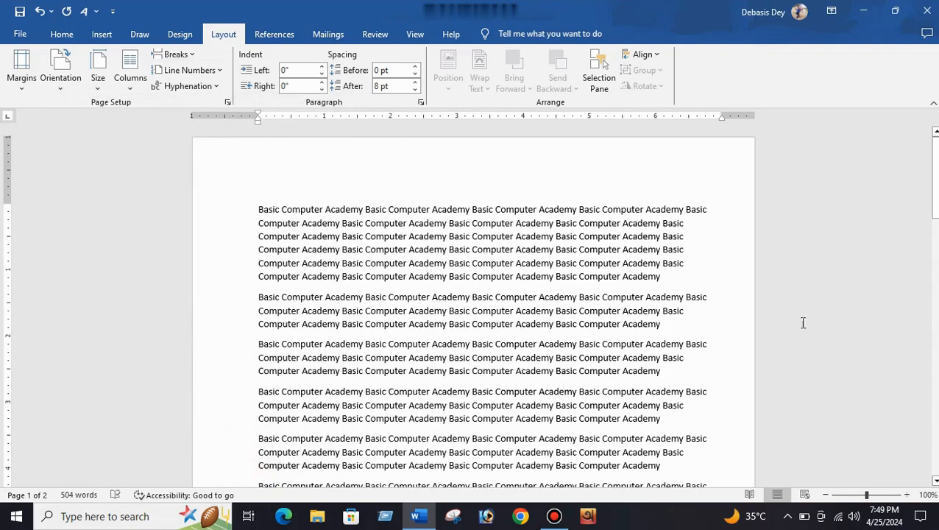
scroll(721, 381, "down", 10)
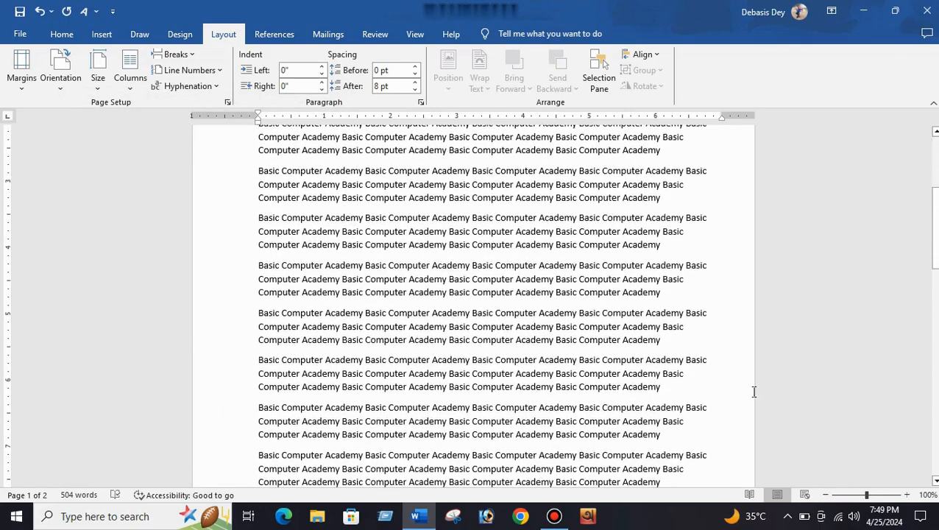
left_click(259, 359)
scroll(374, 309, "up", 6)
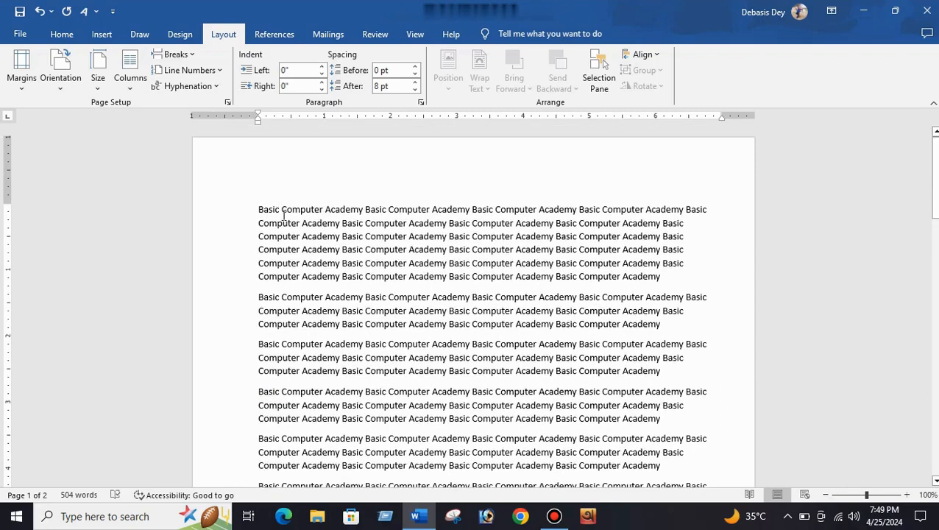
left_click(21, 81)
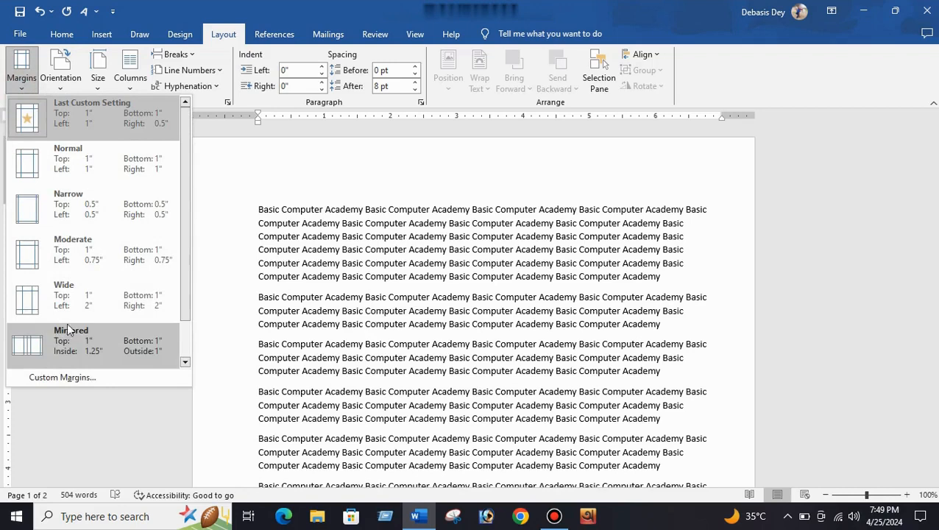
left_click(442, 307)
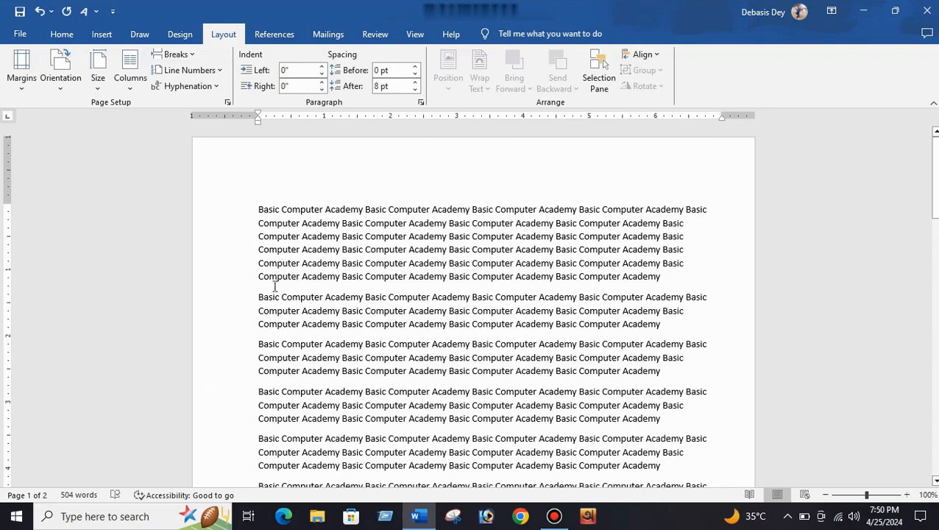
Open the custom margin settings and set the gutter to 0.5" with its position kept at Left
left_click(16, 87)
left_click(52, 379)
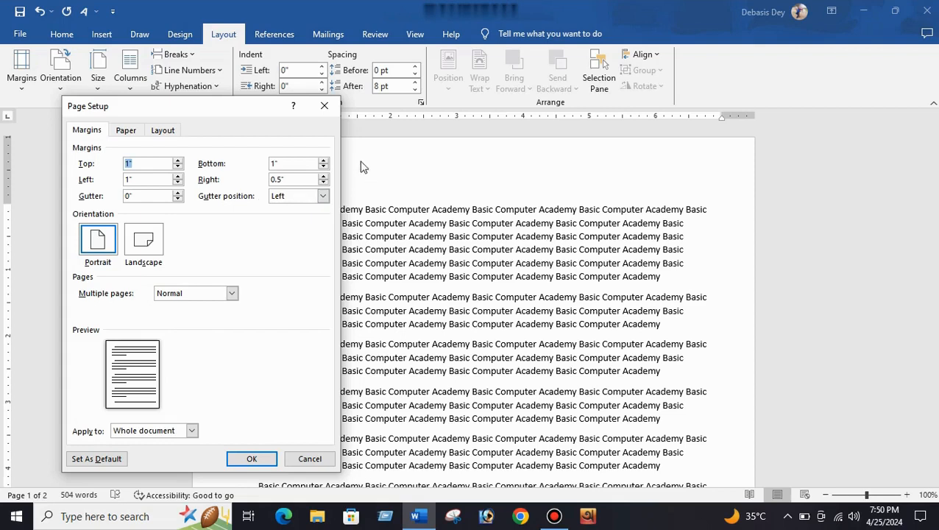
left_click(323, 196)
left_click(321, 194)
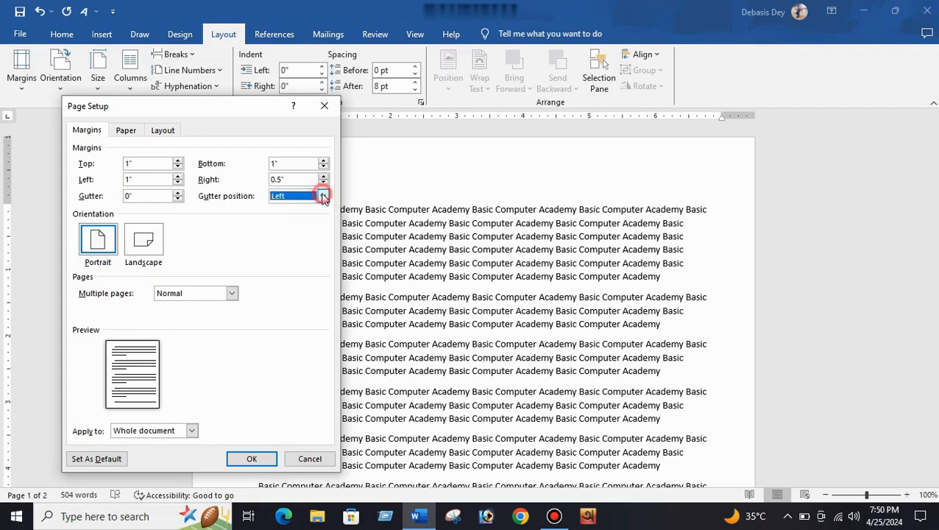
left_click(178, 193)
left_click(178, 192)
left_click(177, 193)
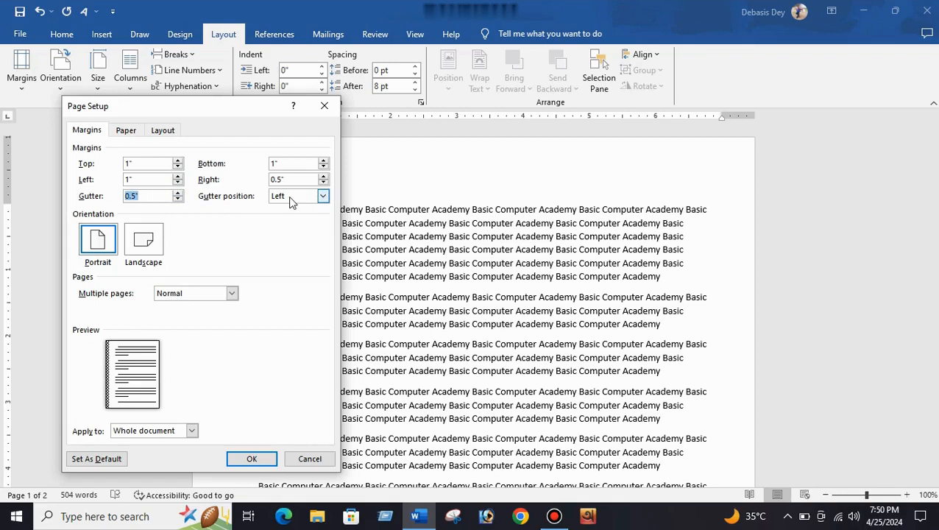
Increase the left gutter to 1" and apply it to the whole document
left_click(178, 193)
left_click(177, 194)
left_click(177, 193)
left_click(177, 194)
left_click(178, 194)
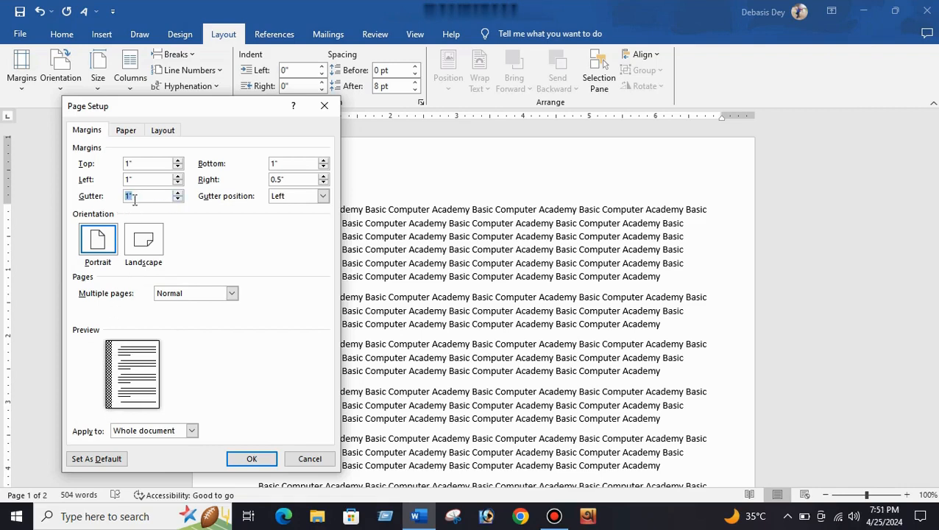
left_click(251, 460)
scroll(486, 276, "up", 4)
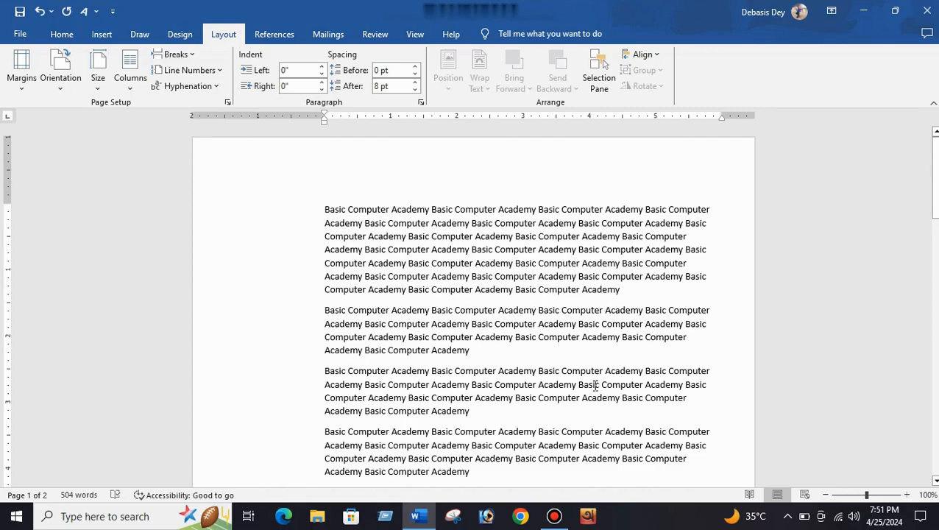
Reopen the custom margin settings and reset the gutter to 0"
left_click(21, 88)
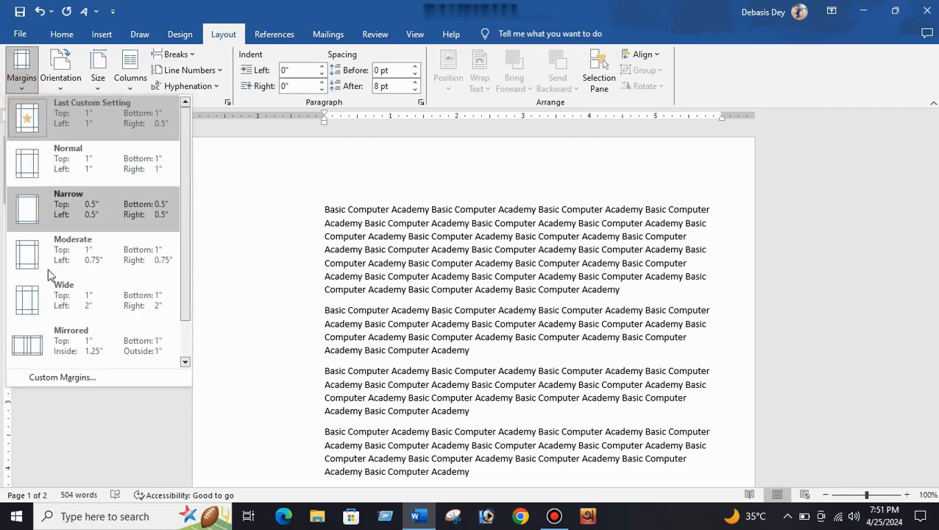
left_click(59, 378)
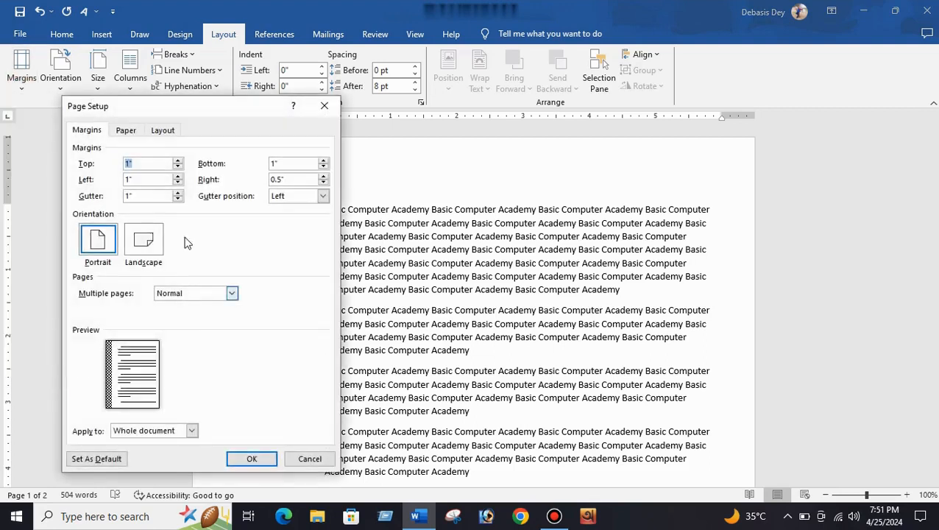
left_click(177, 199)
left_click(177, 200)
left_click(177, 200)
left_click(178, 200)
left_click(178, 199)
left_click(177, 199)
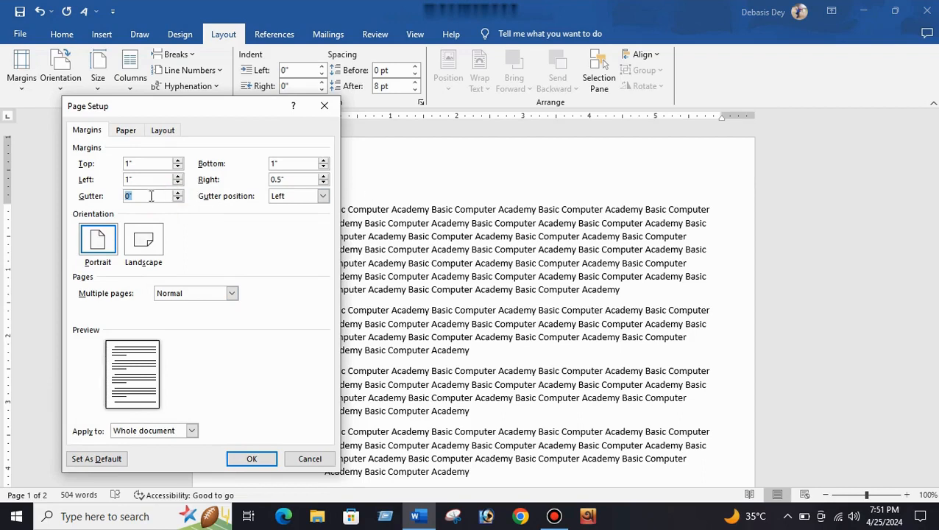
Set the gutter to 0.5" and change the gutter position to Top
left_click(177, 192)
left_click(177, 192)
left_click(177, 192)
left_click(177, 193)
left_click(178, 192)
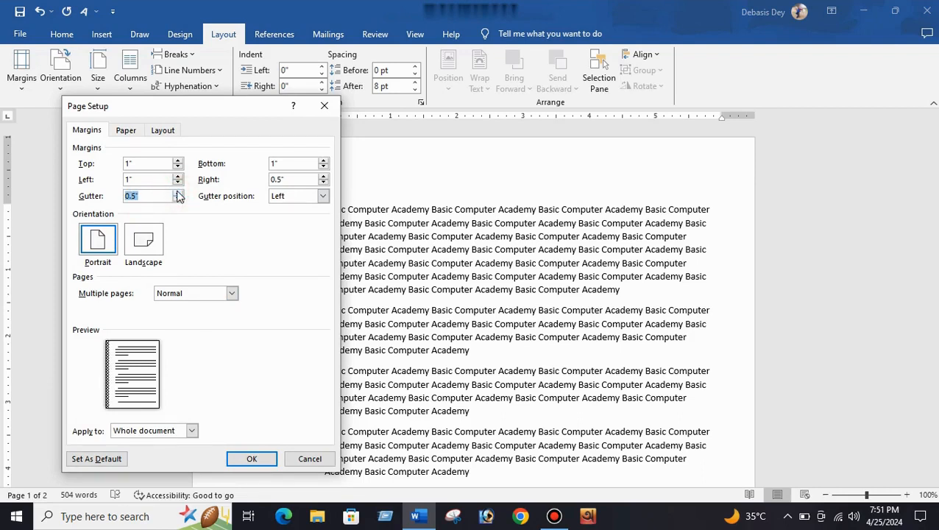
left_click(139, 195)
left_click(324, 196)
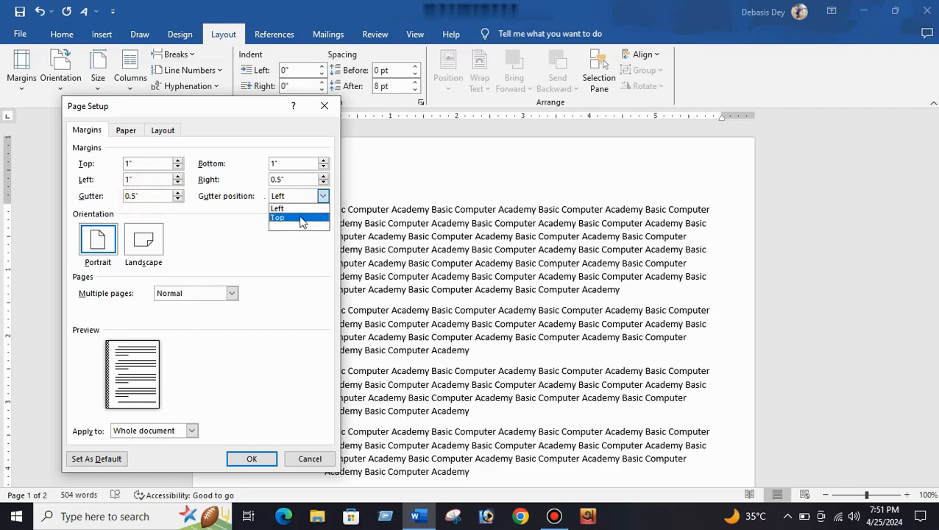
left_click(286, 221)
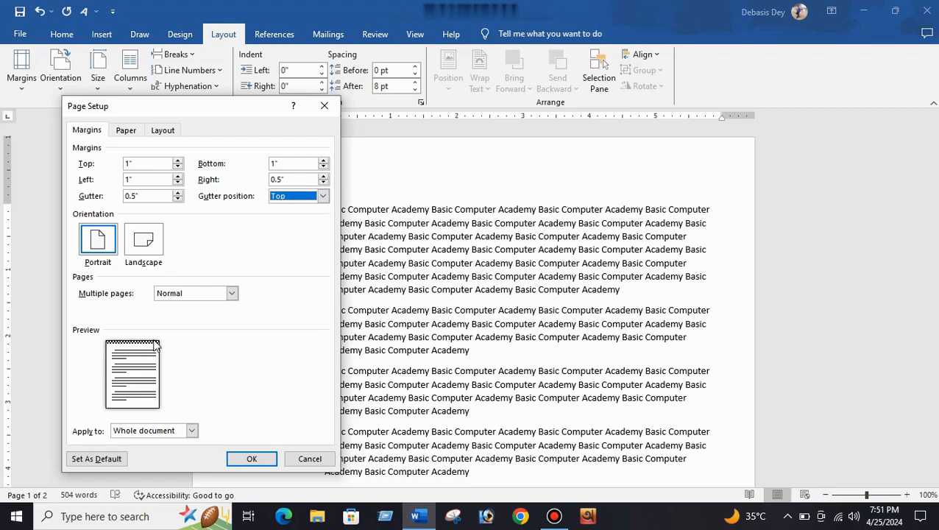
Increase the top gutter to 1" and apply it to the whole document
left_click(177, 193)
left_click(177, 192)
left_click(177, 192)
left_click(178, 192)
left_click(180, 193)
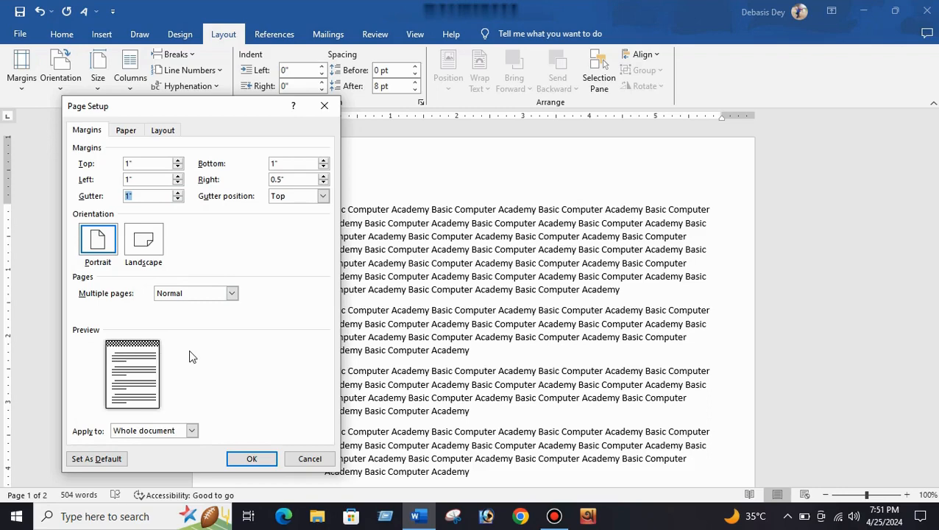
left_click(257, 458)
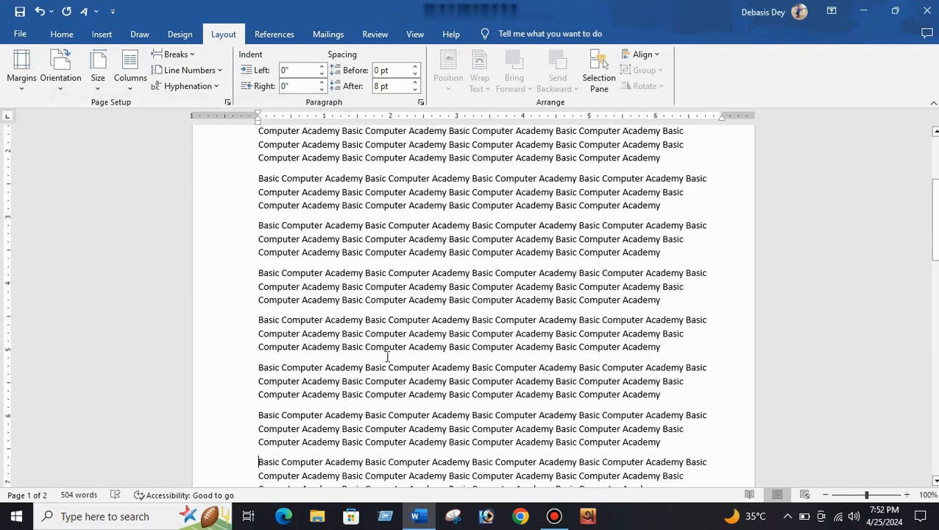
scroll(416, 336, "up", 5)
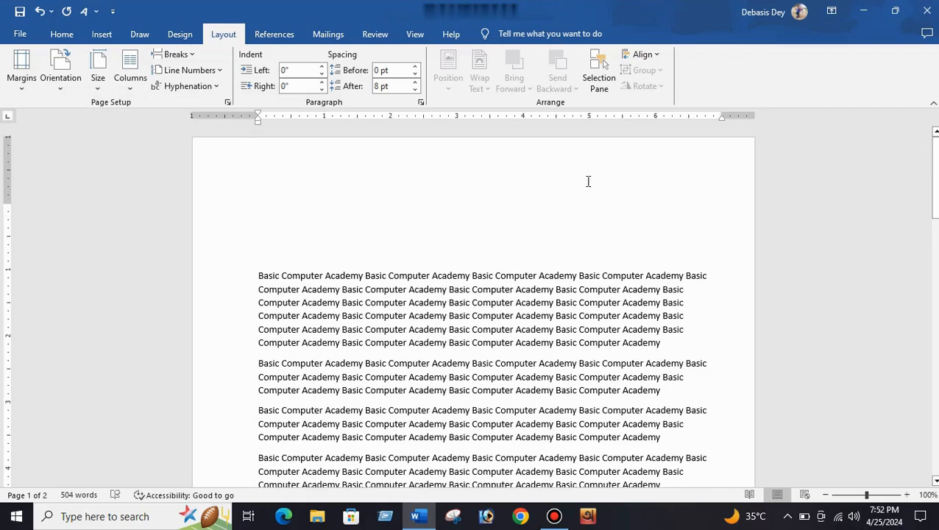
Reset the gutter to 0" in the custom margin settings and apply it to the whole document
left_click(493, 171)
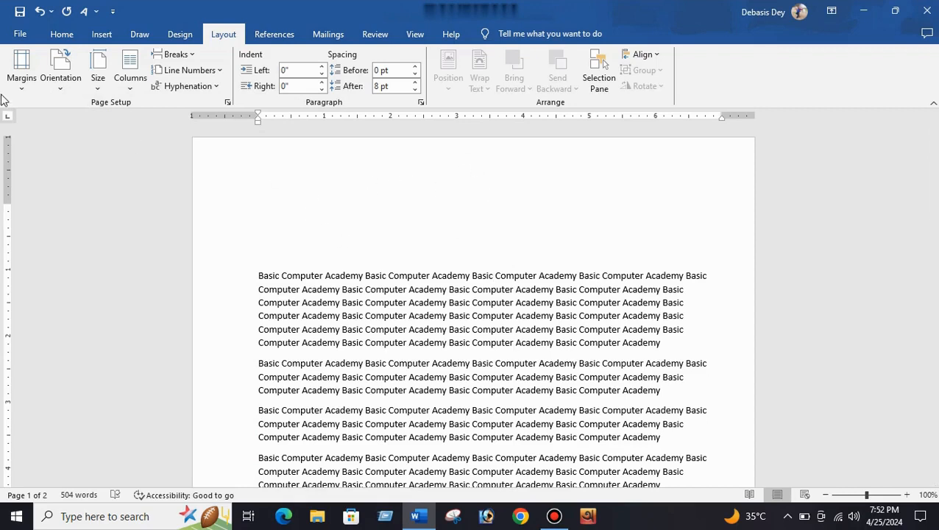
left_click(20, 73)
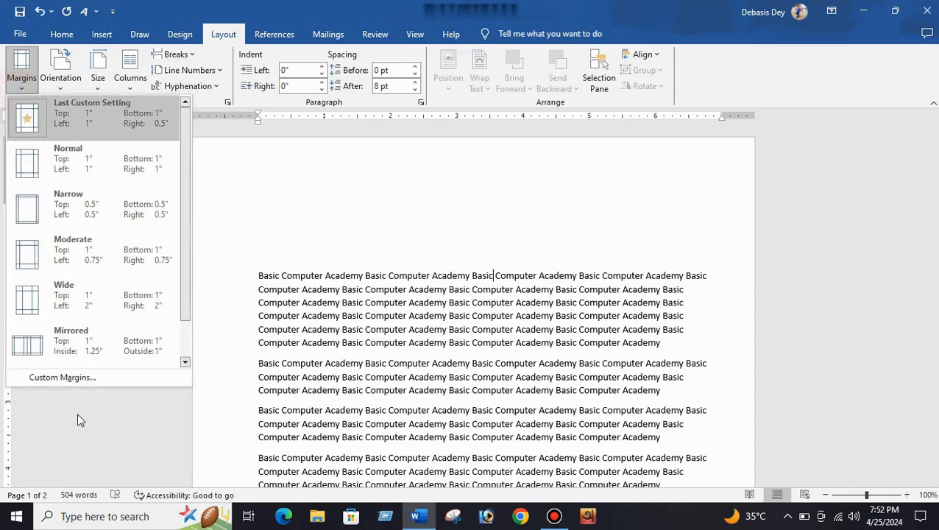
left_click(80, 378)
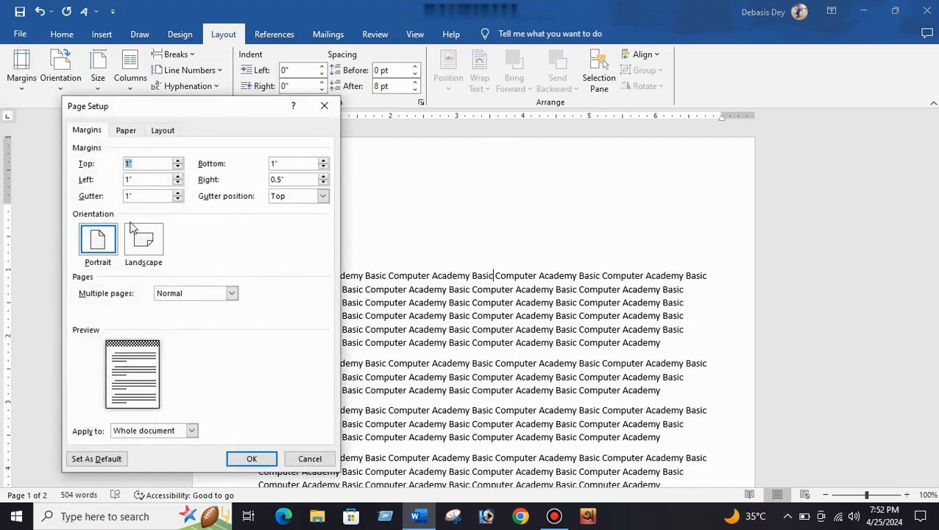
left_click(178, 199)
left_click(178, 198)
left_click(177, 198)
left_click(177, 199)
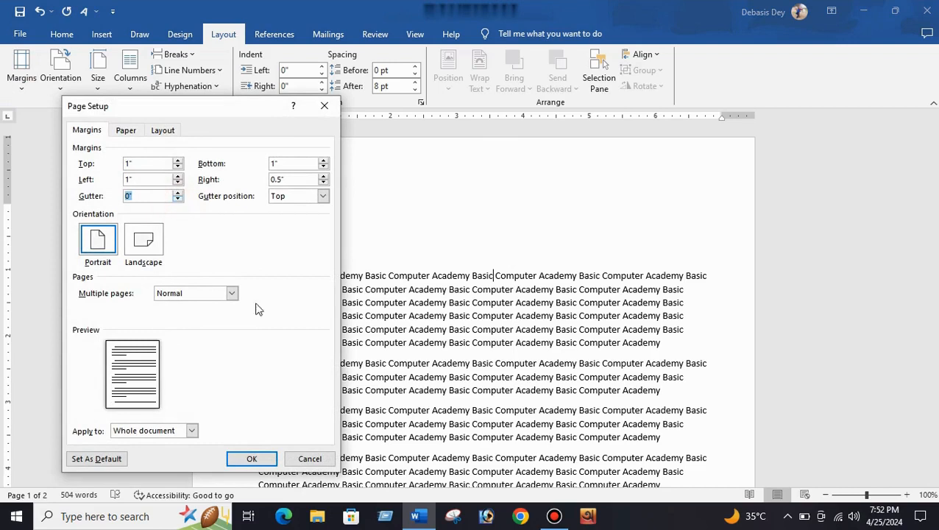
left_click(252, 459)
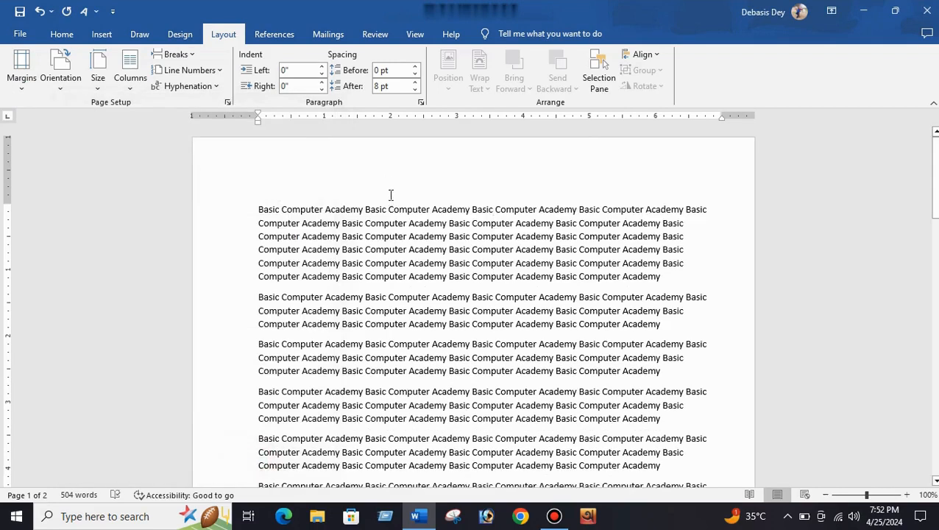
Change the document's page orientation to Landscape and review the reflowed text
scroll(382, 190, "down", 10)
scroll(381, 190, "up", 10)
scroll(382, 192, "up", 2)
left_click(58, 91)
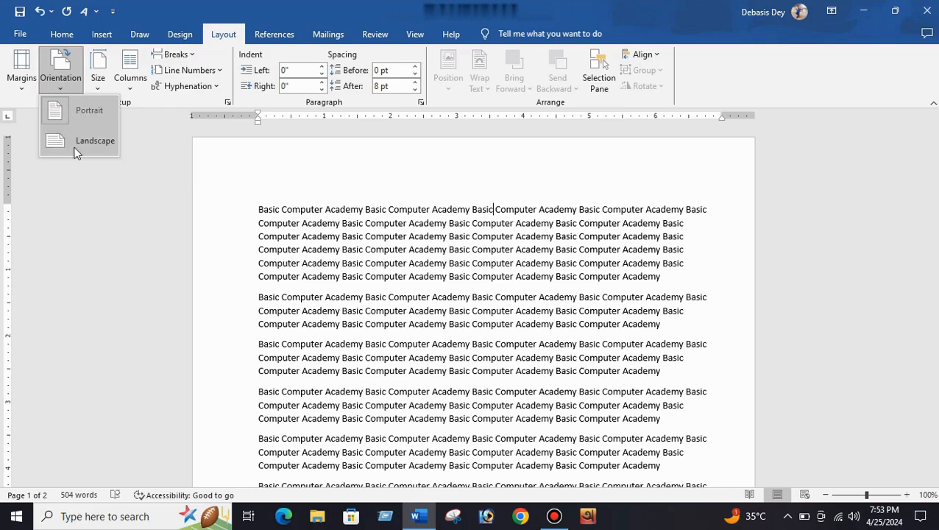
left_click(80, 143)
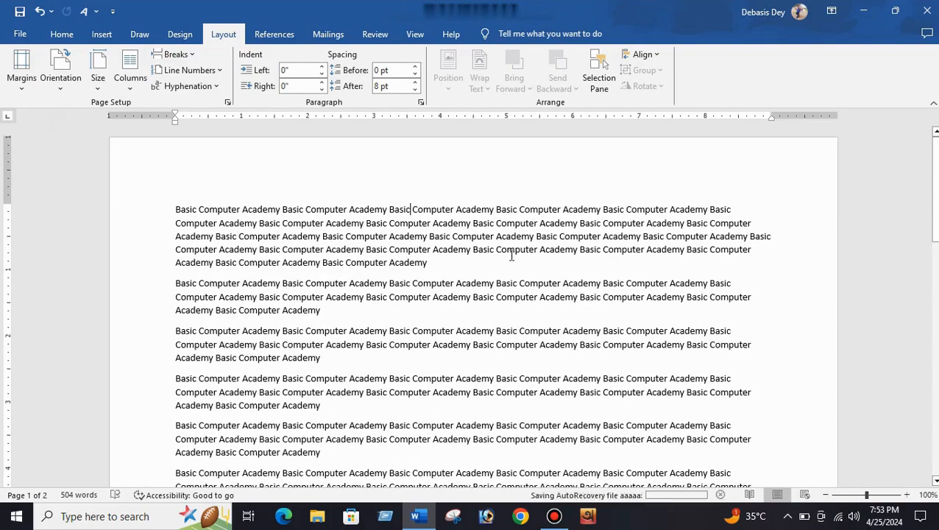
scroll(511, 255, "down", 3)
scroll(513, 257, "up", 3)
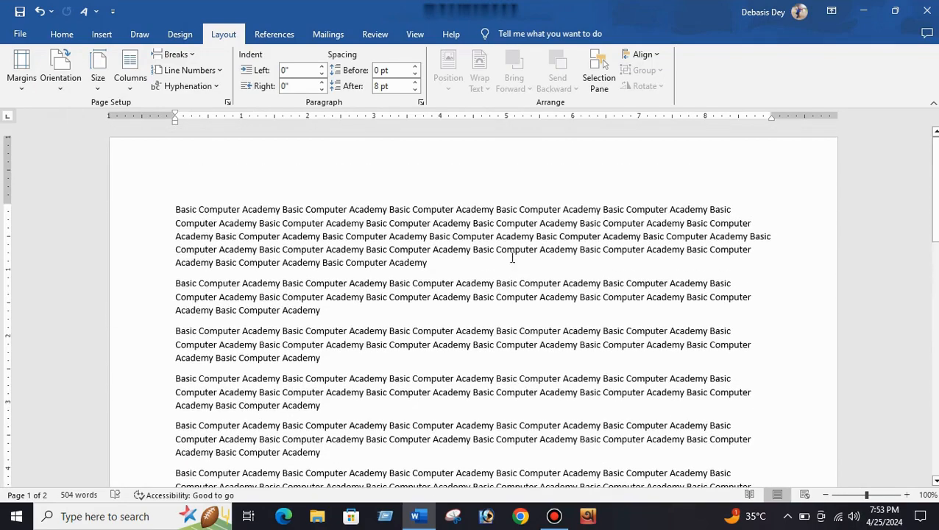
Return the page orientation to Portrait and set the document zoom to 90%
left_click(61, 83)
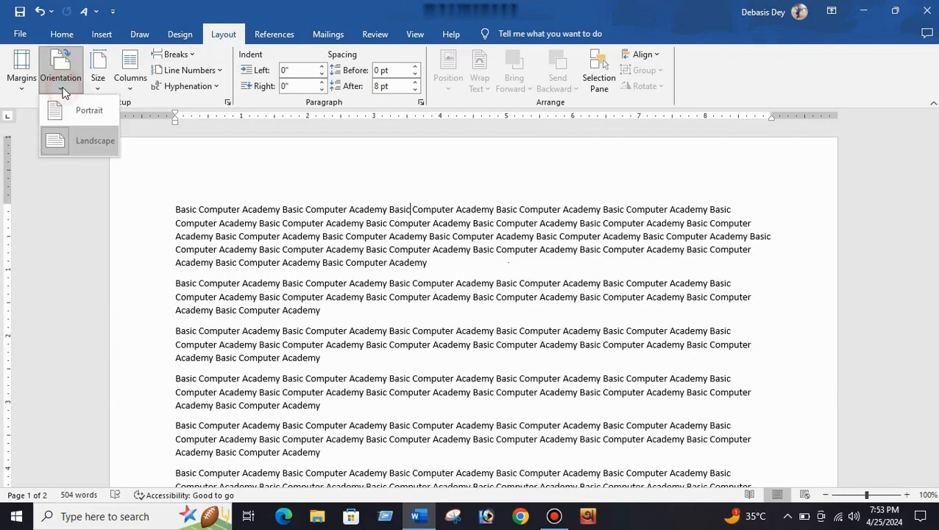
left_click(80, 118)
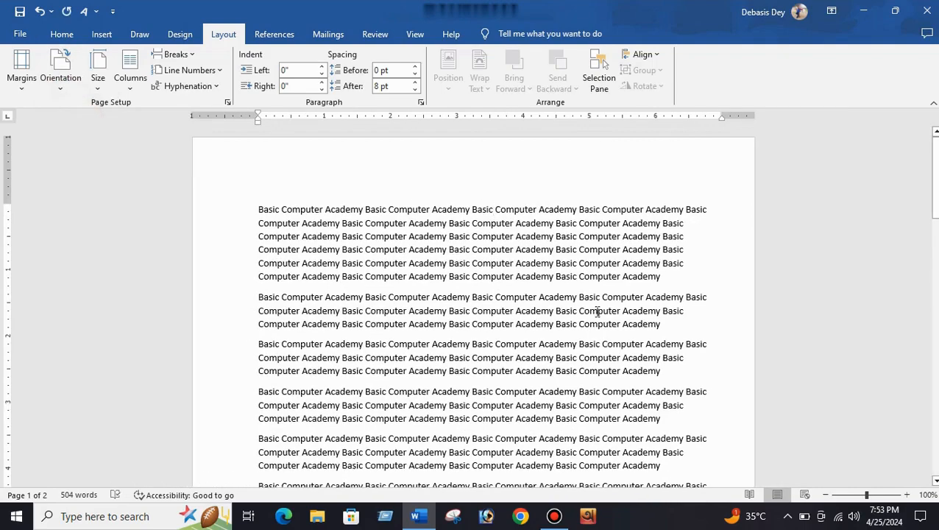
left_click(826, 494)
left_click(826, 495)
left_click(826, 495)
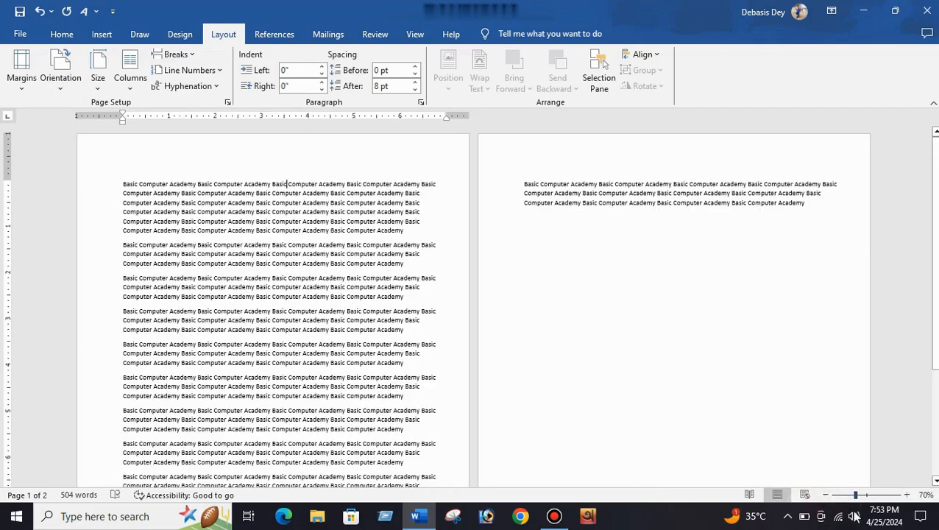
left_click(906, 494)
left_click(906, 495)
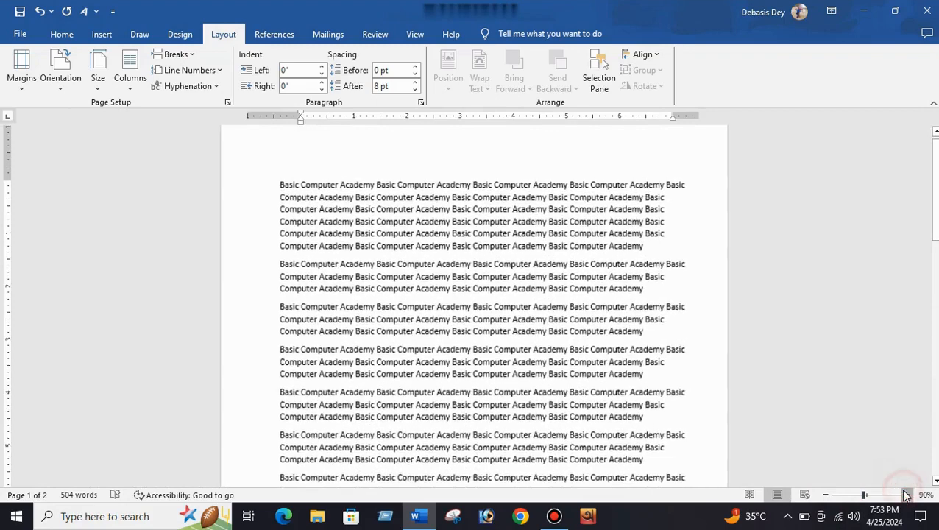
Switch the pages to Landscape once more and back to Portrait
left_click(68, 89)
left_click(78, 133)
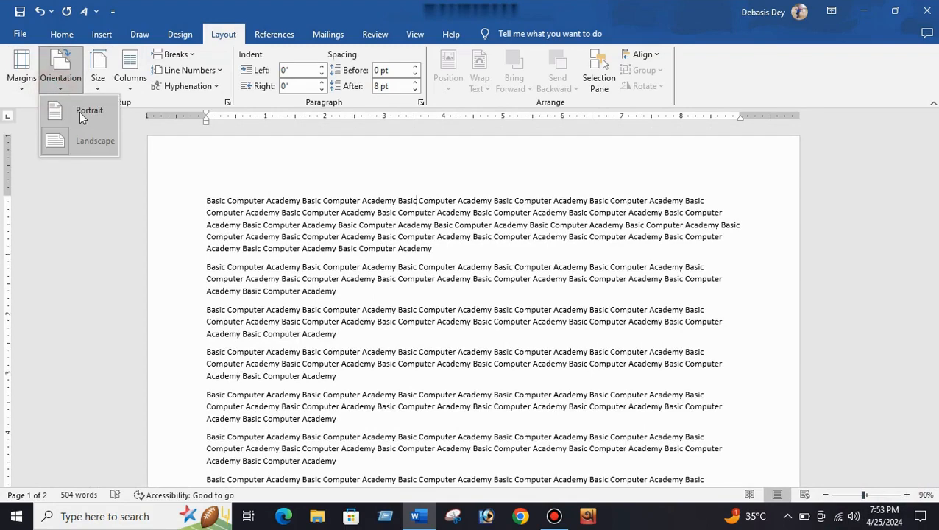
left_click(80, 112)
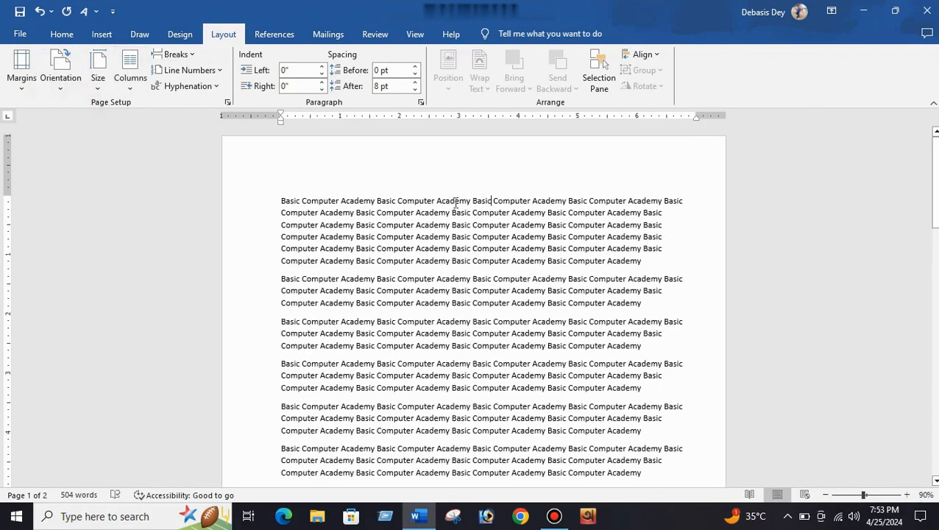
Set the paper size to A4 (8.27" x 11.69") and arrange the text in two columns
left_click(96, 88)
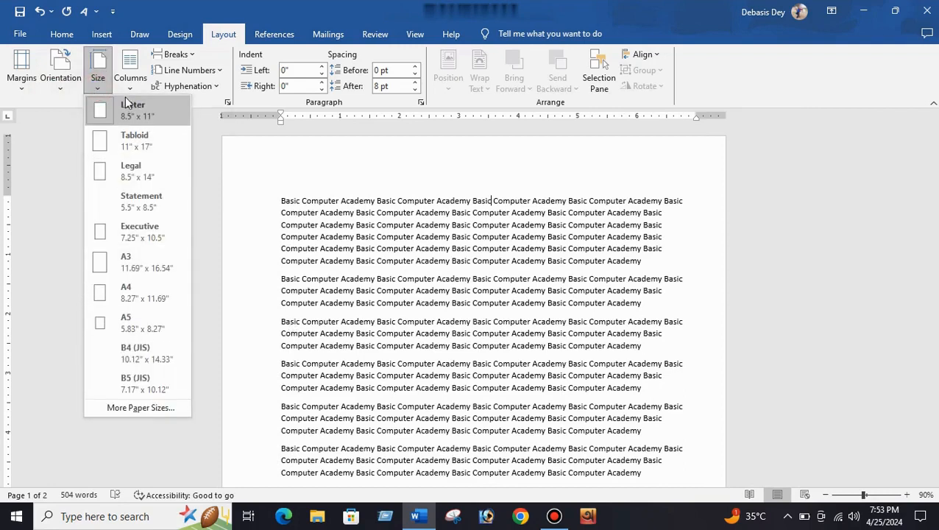
left_click(125, 290)
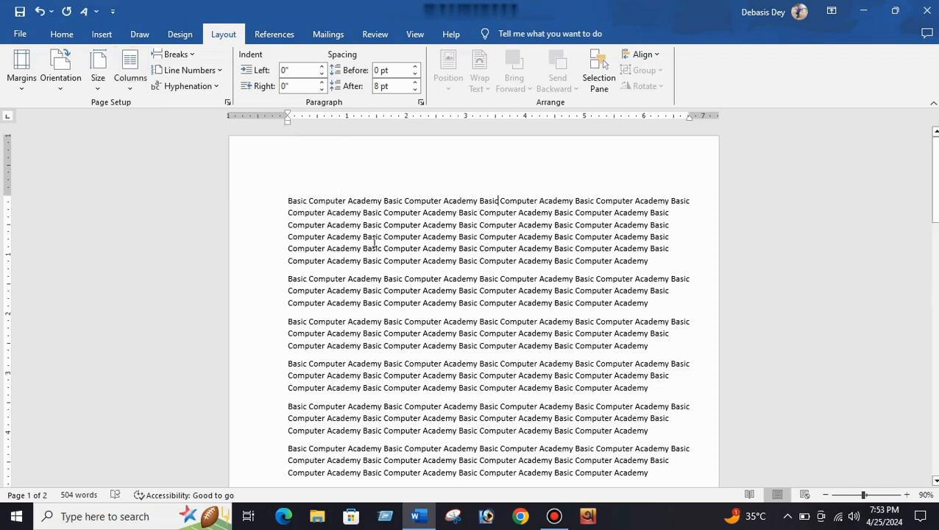
left_click(131, 89)
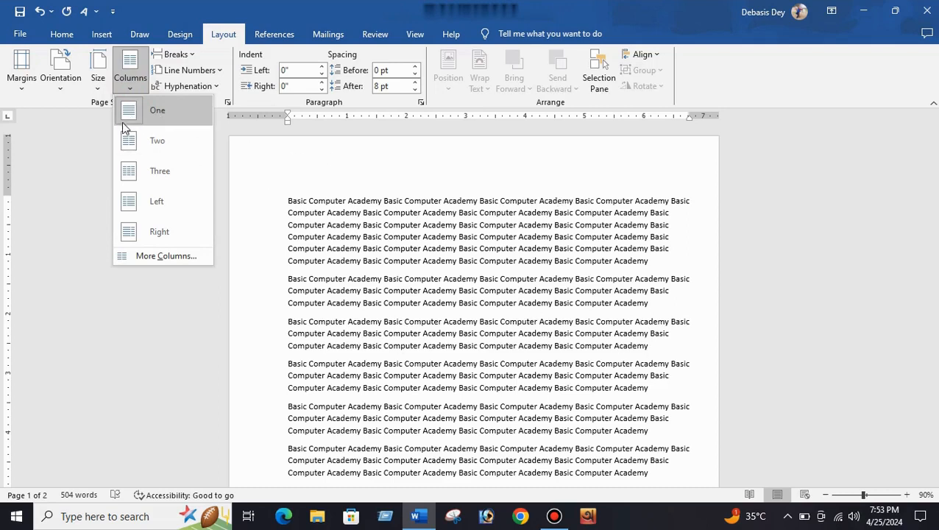
left_click(158, 143)
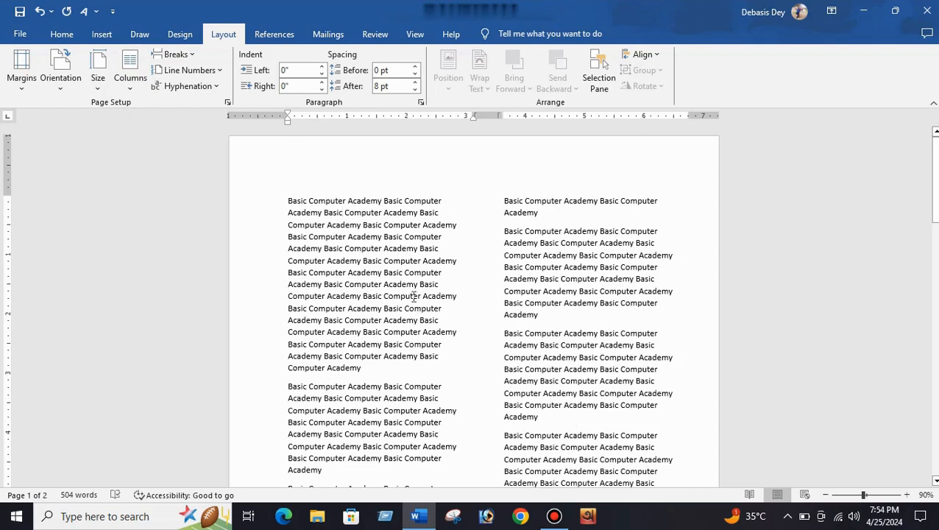
Change the two-column document to Landscape orientation and check the column layout on the pages
left_click(98, 79)
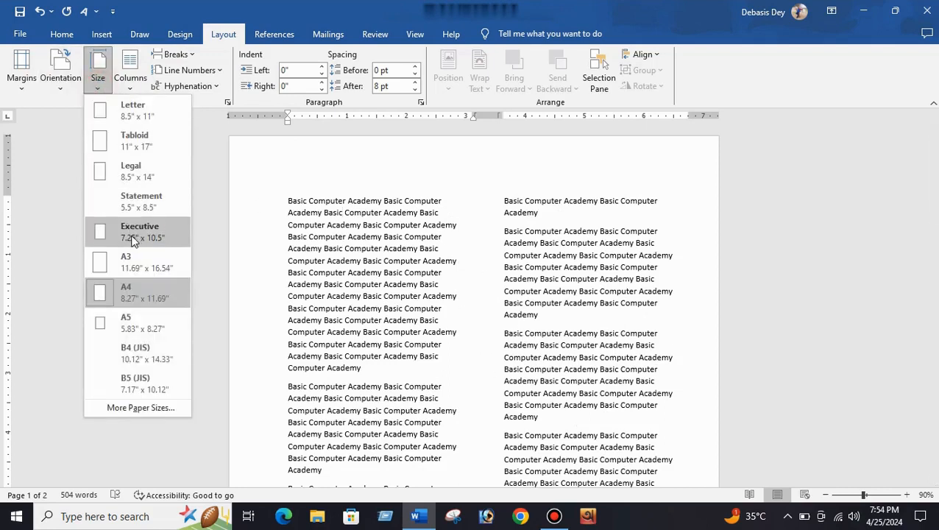
left_click(60, 81)
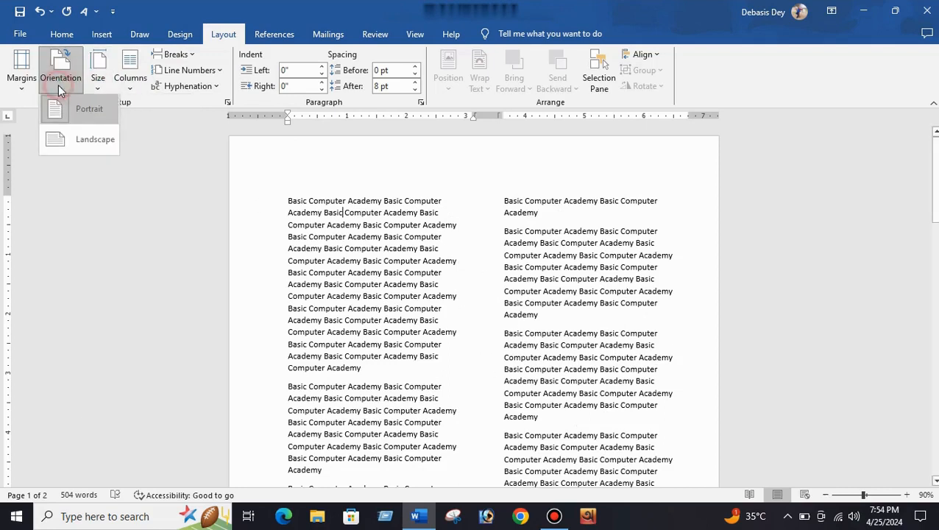
left_click(74, 143)
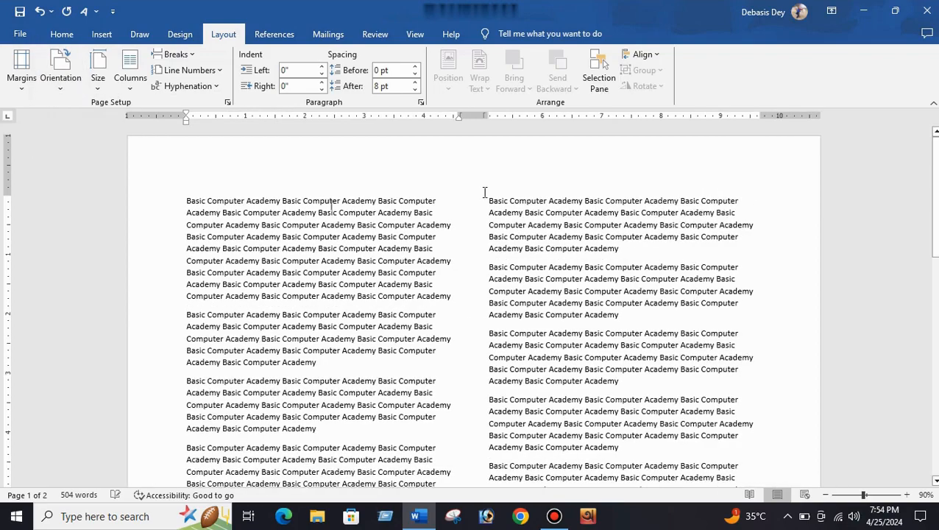
scroll(474, 221, "down", 5)
scroll(473, 225, "up", 4)
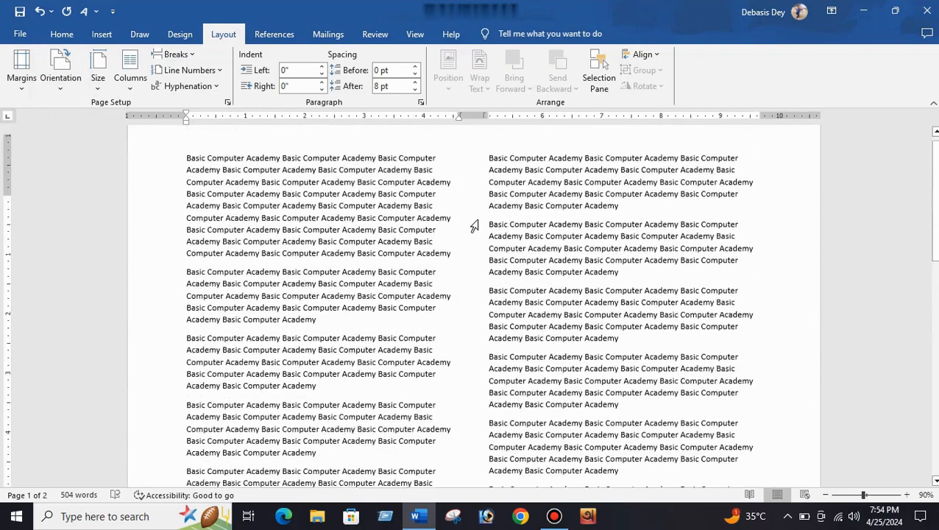
scroll(473, 226, "up", 1)
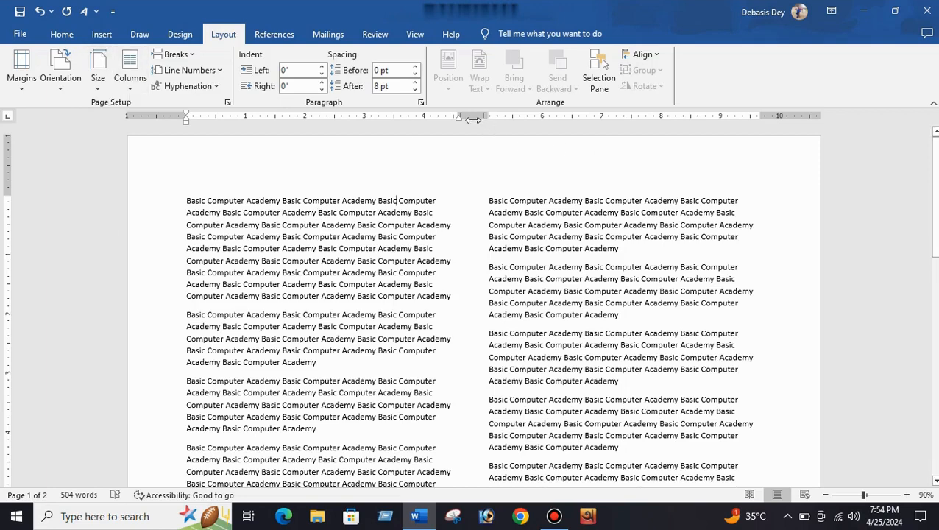
scroll(468, 404, "down", 7)
scroll(467, 404, "up", 10)
Arrange the text in three columns and restore the single-column layout
left_click(131, 87)
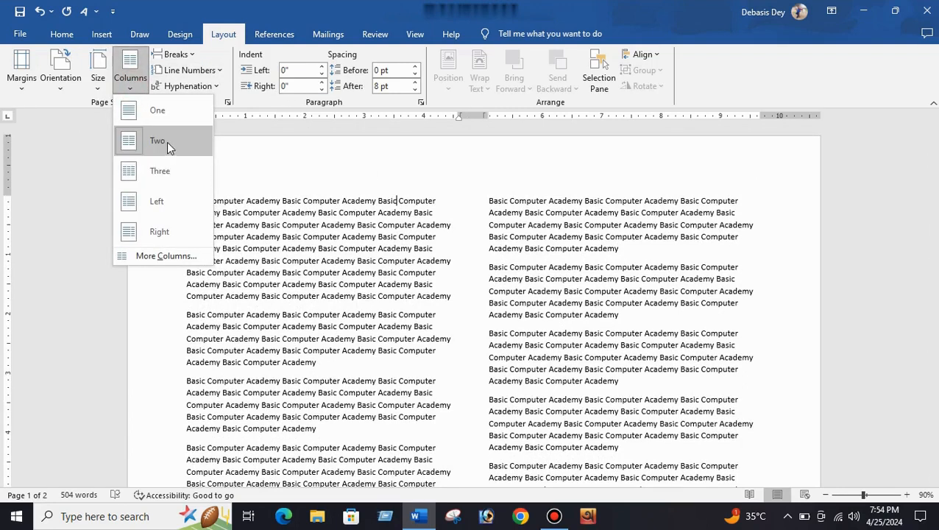
left_click(162, 177)
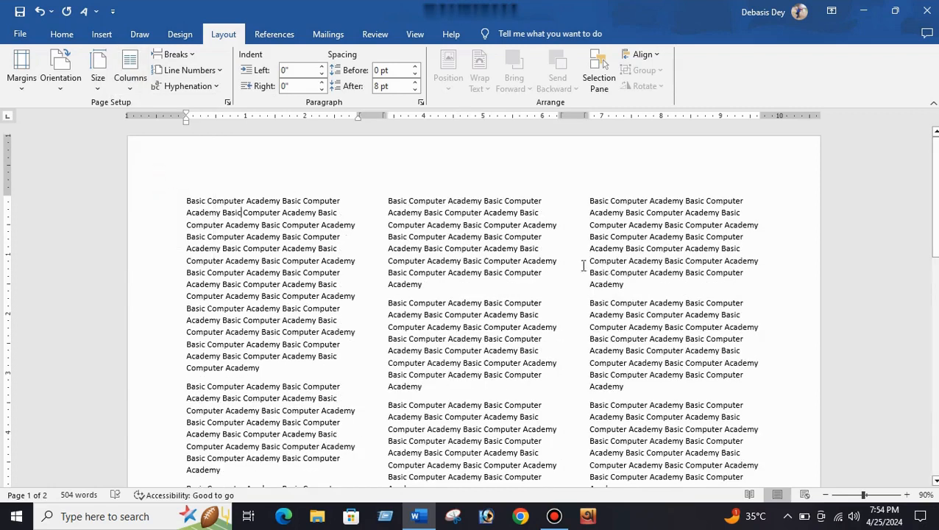
left_click(132, 89)
left_click(156, 110)
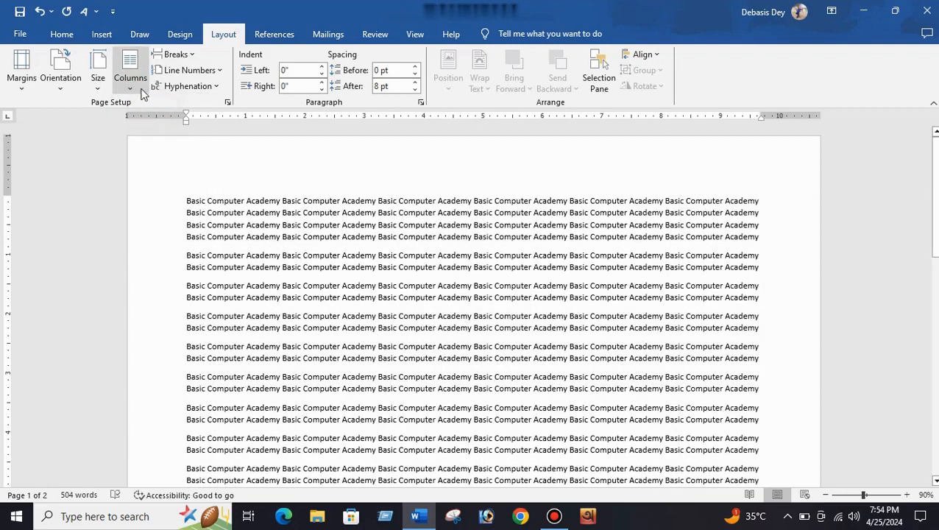
Apply the Left column preset to the text and review the uneven columns
left_click(140, 91)
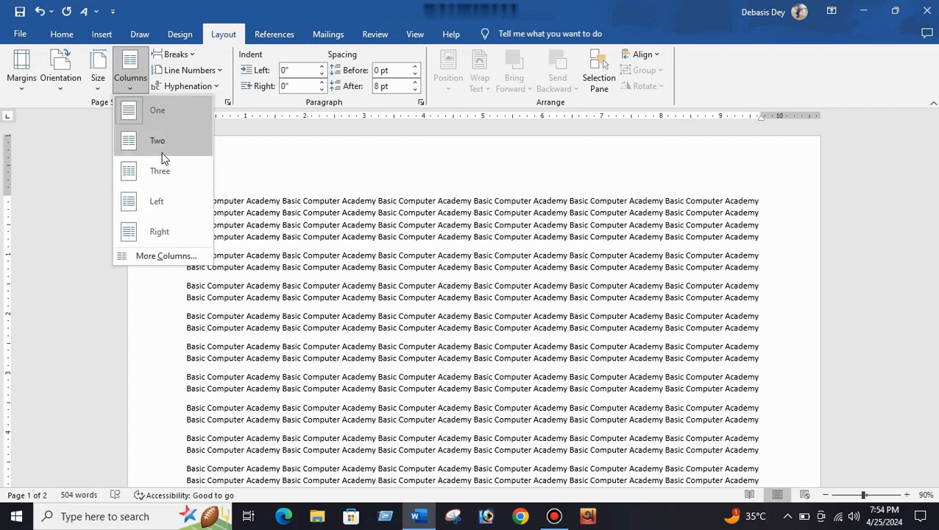
left_click(157, 203)
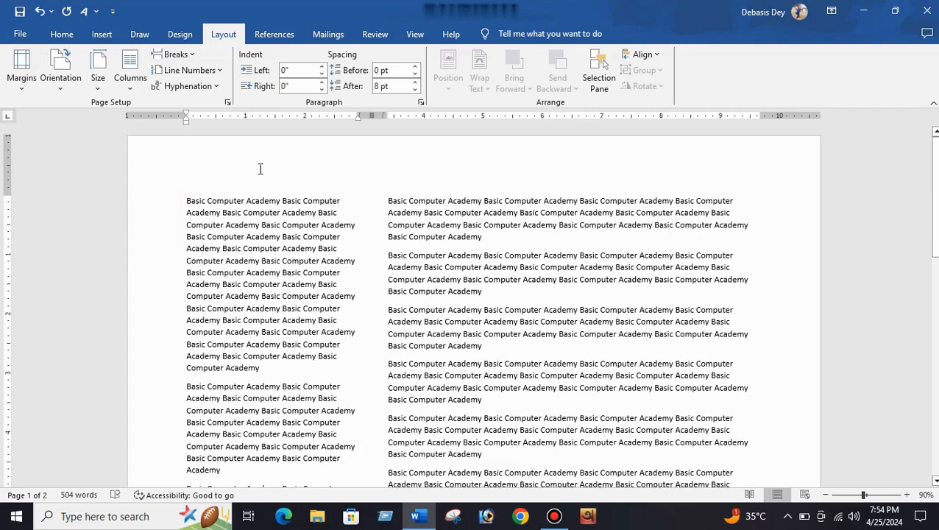
scroll(293, 408, "down", 5)
scroll(293, 406, "up", 5)
Apply the Right column preset to the text and review the uneven columns
left_click(127, 83)
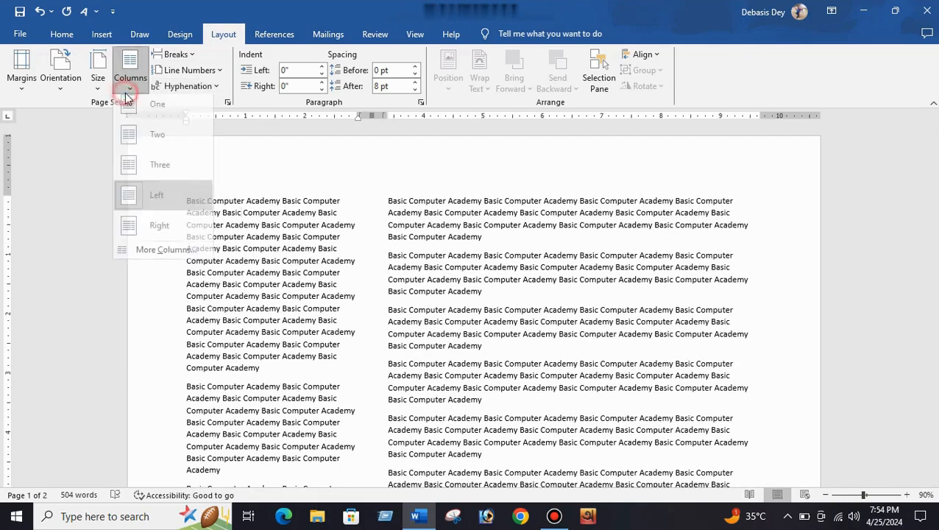
left_click(164, 234)
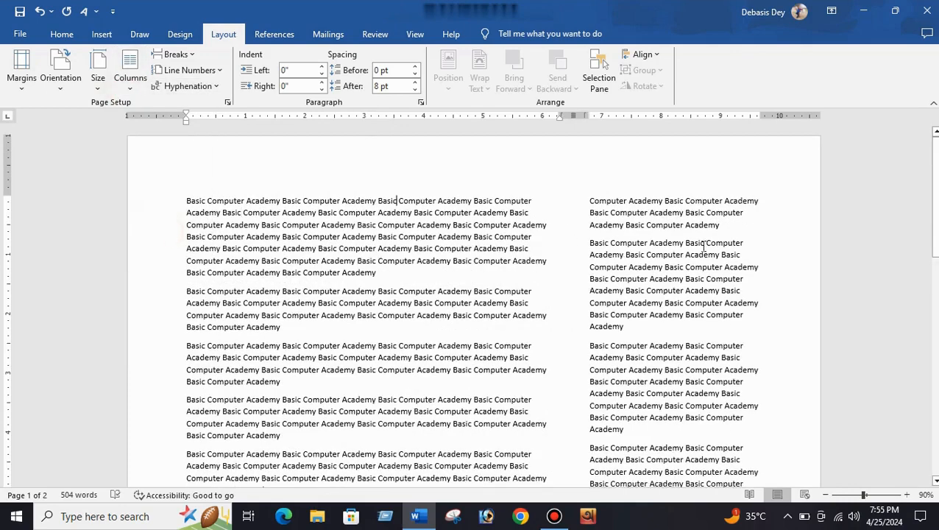
scroll(667, 278, "down", 5)
scroll(667, 284, "up", 5)
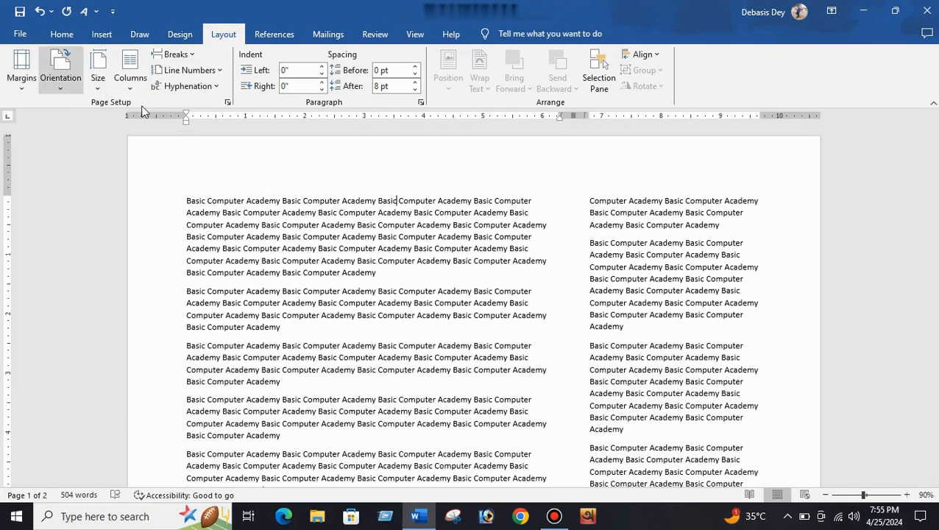
Return the text to one column and set the page orientation to Portrait
left_click(130, 82)
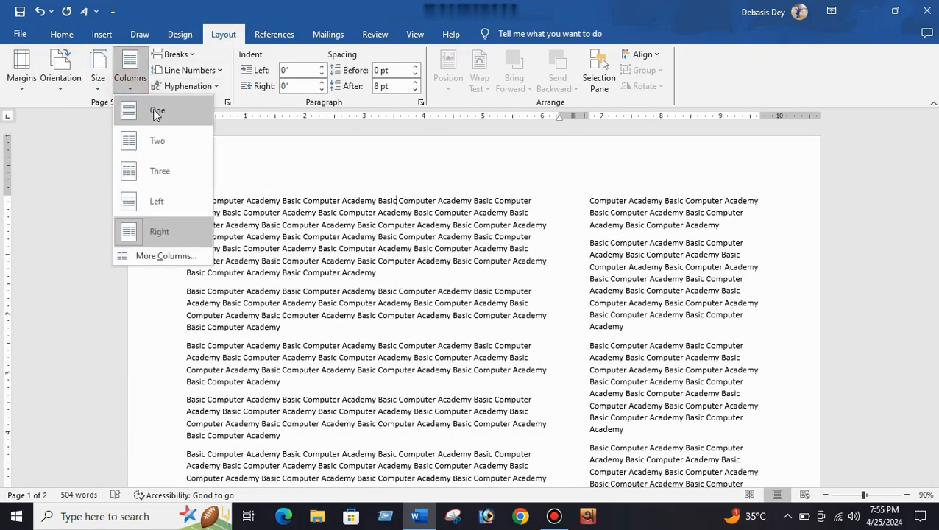
left_click(152, 109)
left_click(58, 90)
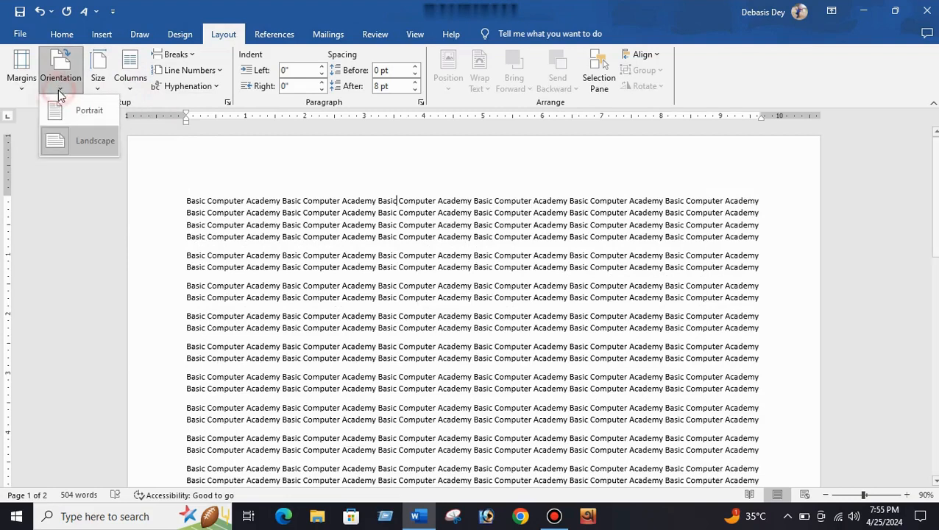
left_click(78, 111)
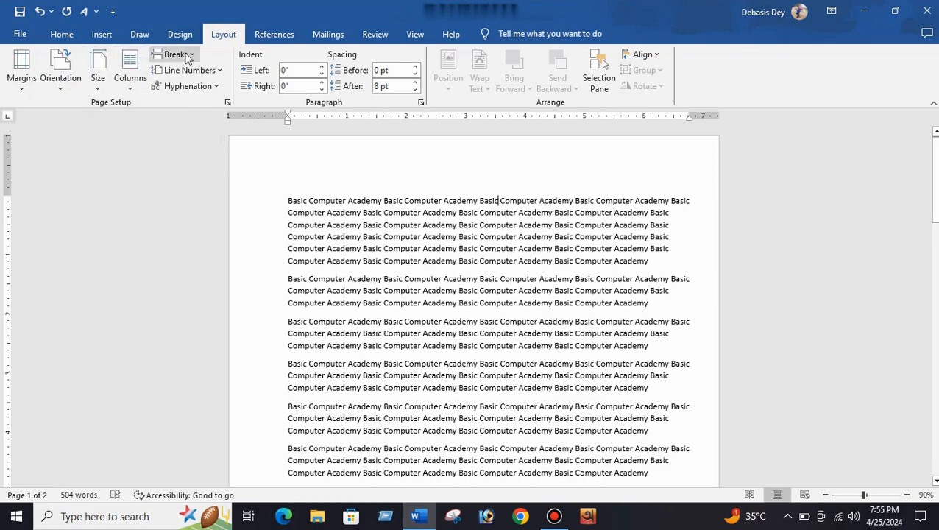
Try the Landscape and Portrait orientations in the custom margins dialog and discard the changes
left_click(62, 88)
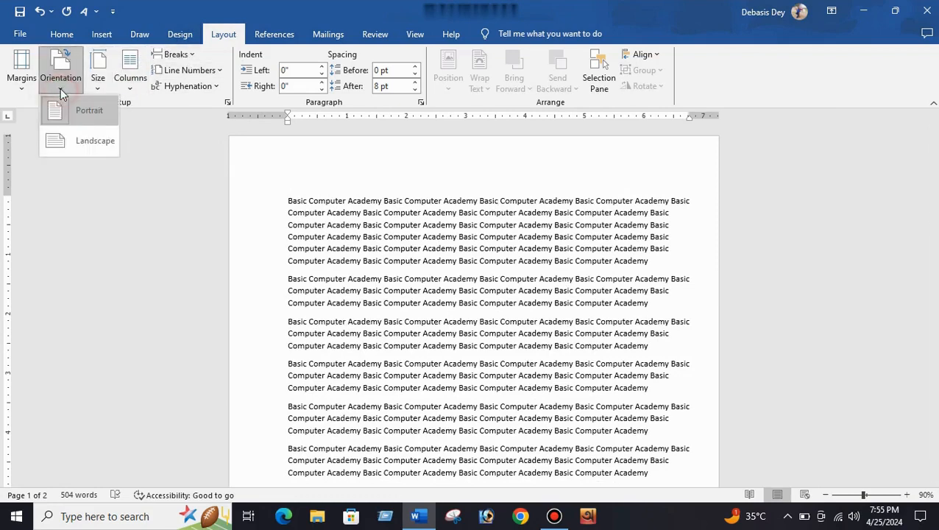
left_click(22, 86)
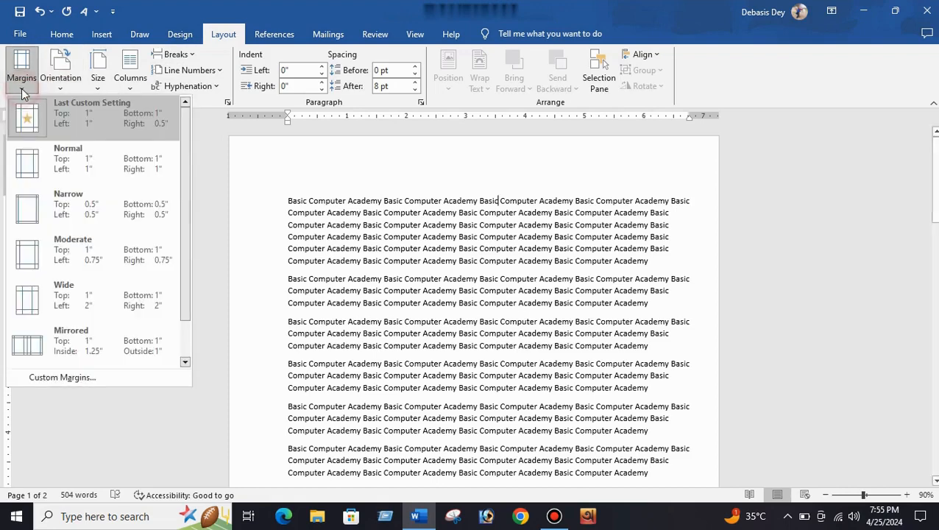
left_click(71, 384)
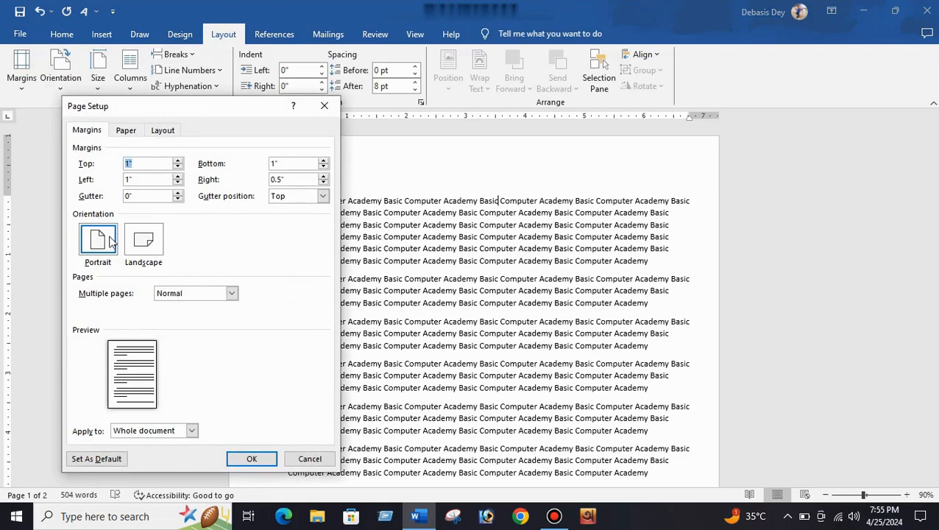
left_click(141, 246)
left_click(114, 247)
left_click(133, 245)
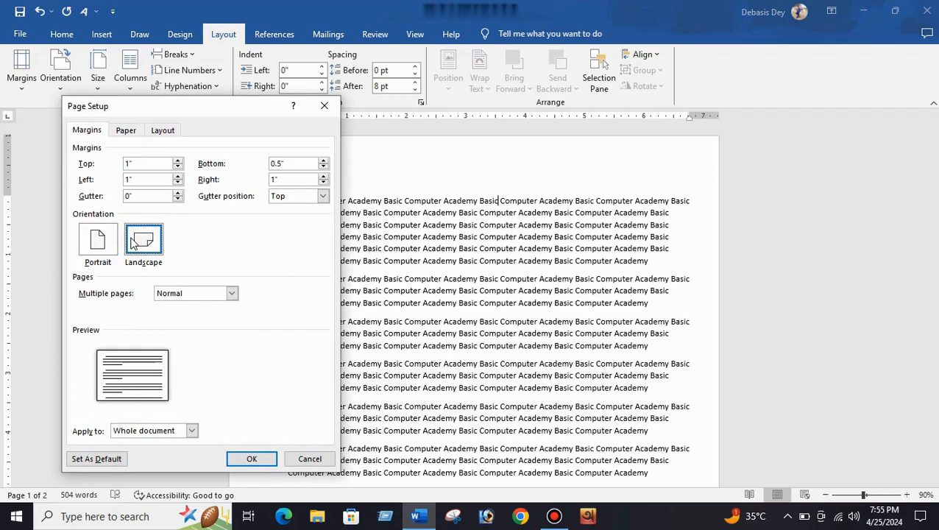
left_click(102, 243)
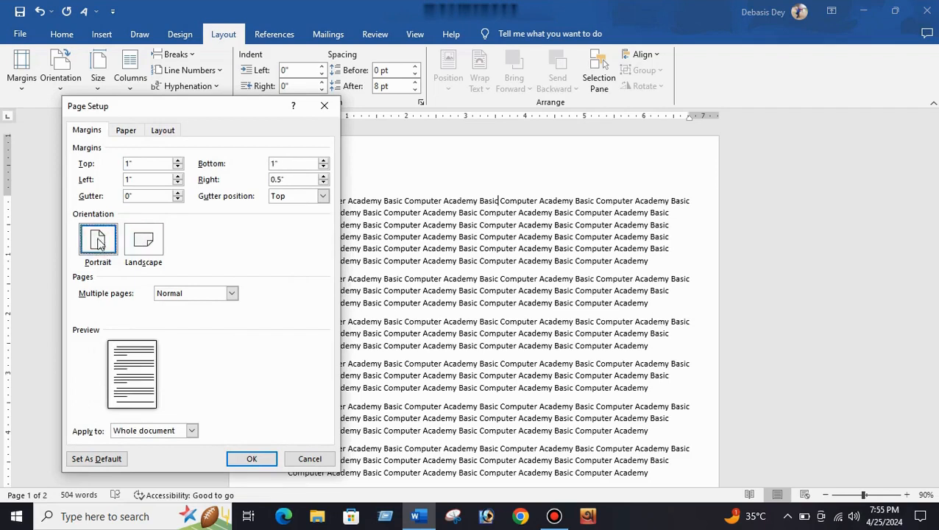
left_click(310, 459)
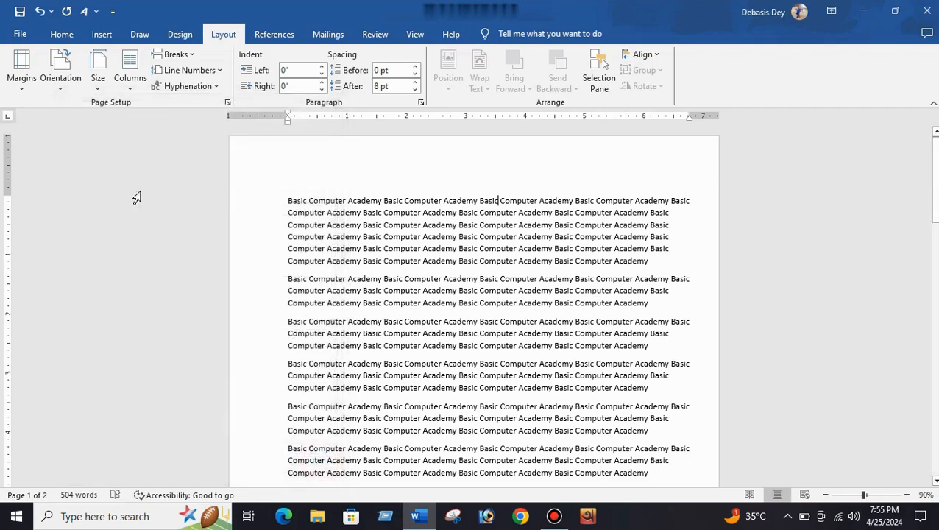
left_click(62, 83)
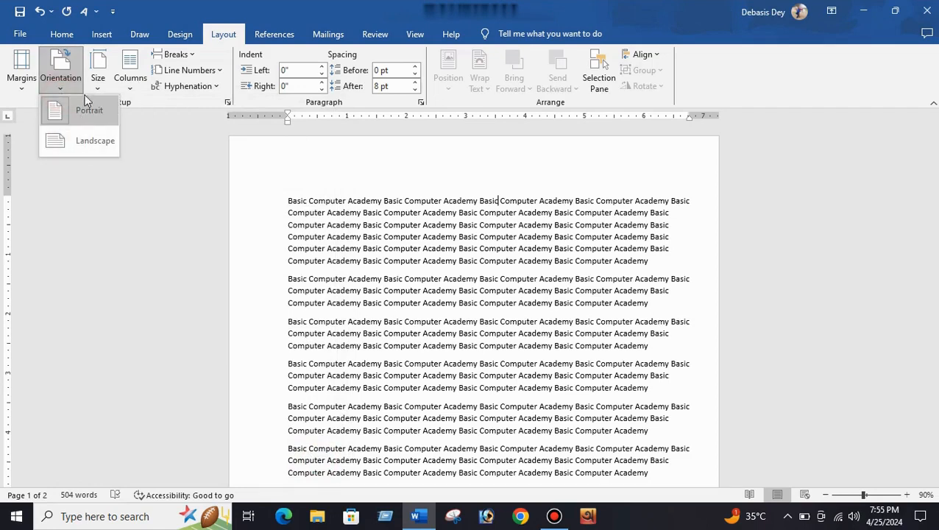
left_click(83, 109)
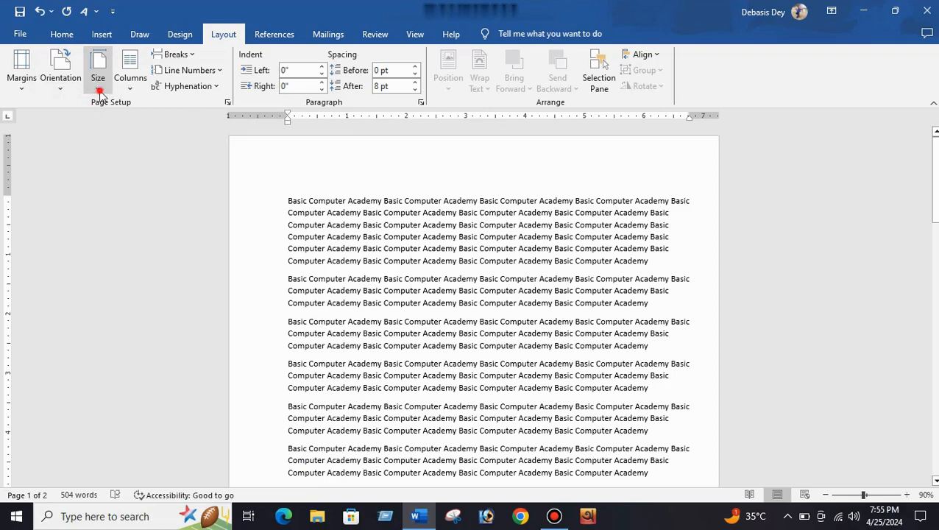
left_click(98, 85)
left_click(129, 295)
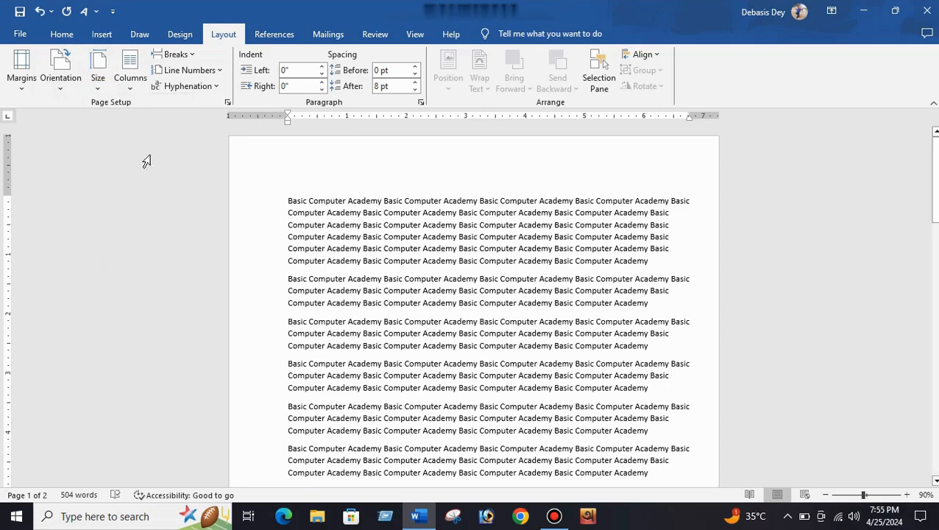
left_click(130, 92)
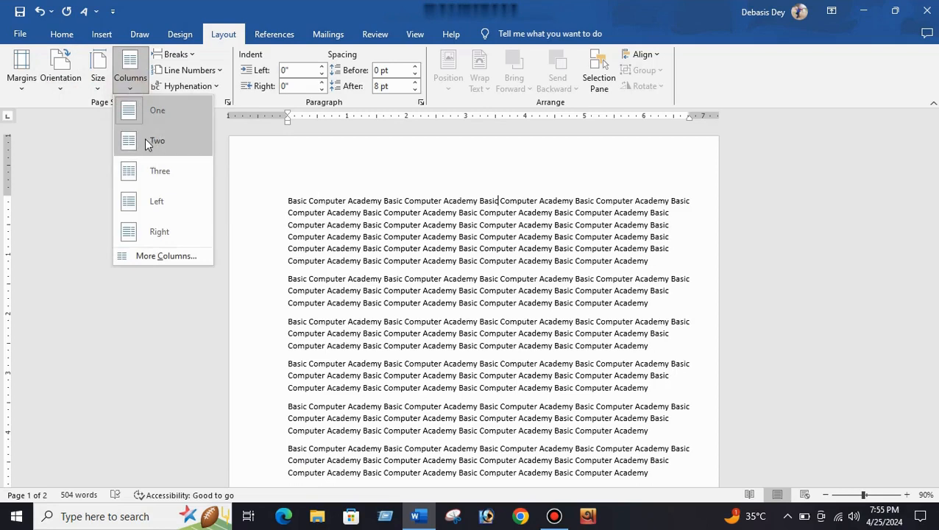
left_click(151, 361)
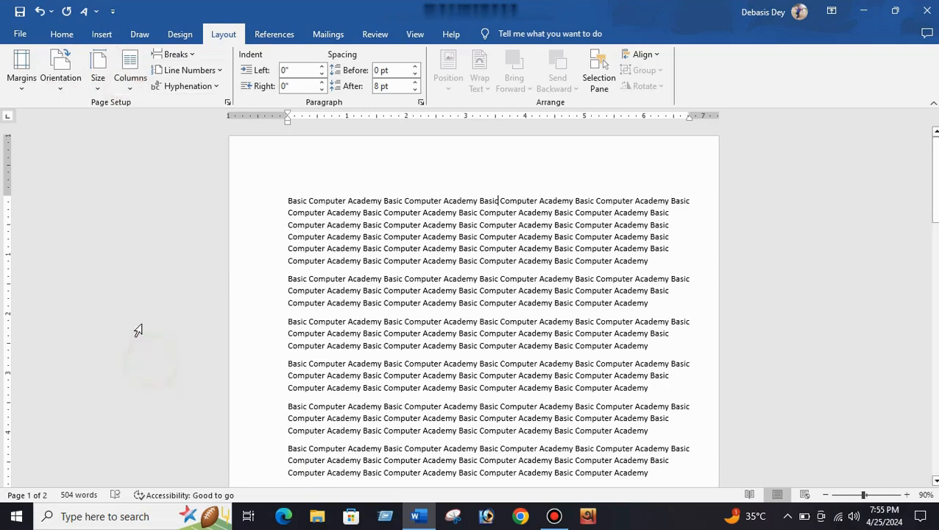
Insert a page break before the second paragraph of the text
left_click(488, 290)
left_click(288, 206)
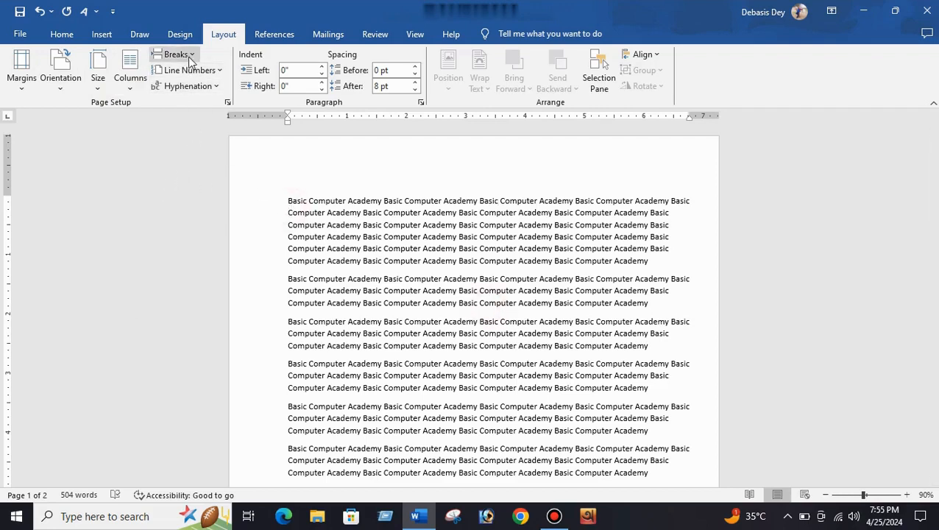
scroll(288, 247, "down", 1)
left_click(289, 234)
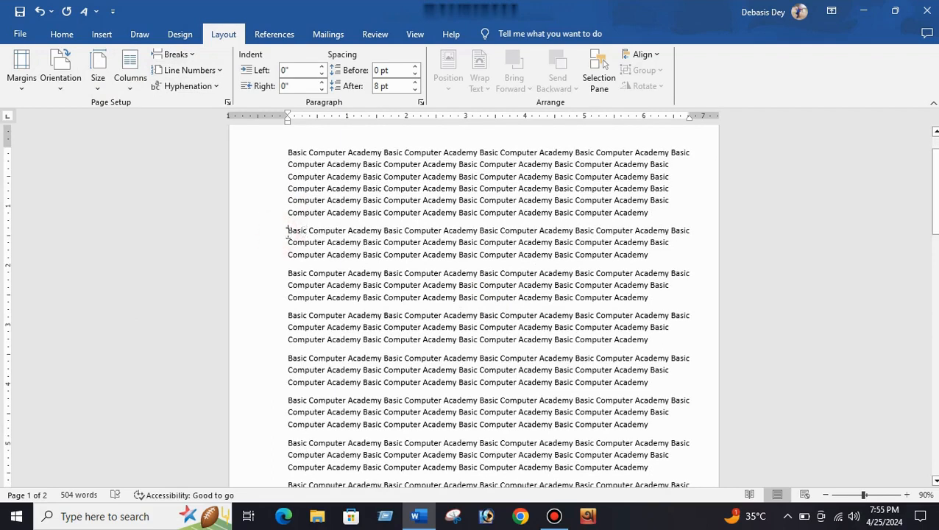
left_click(180, 56)
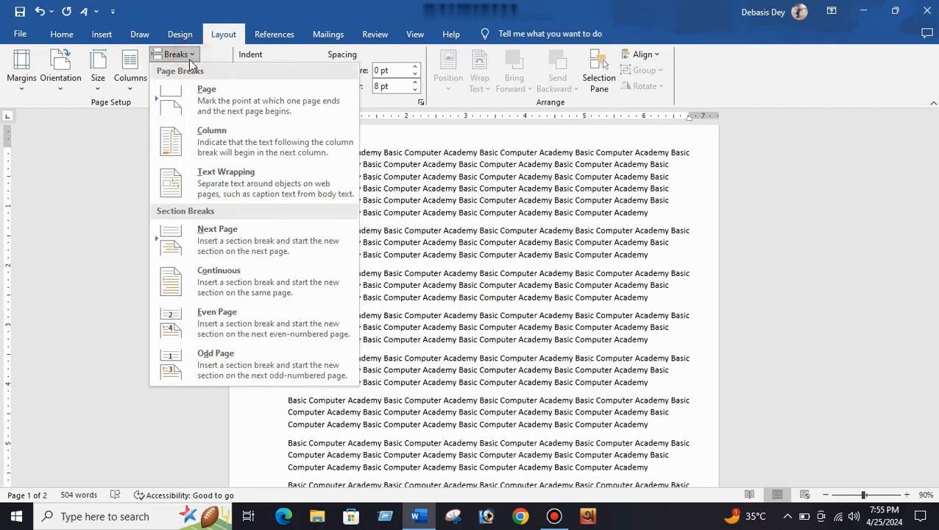
left_click(219, 97)
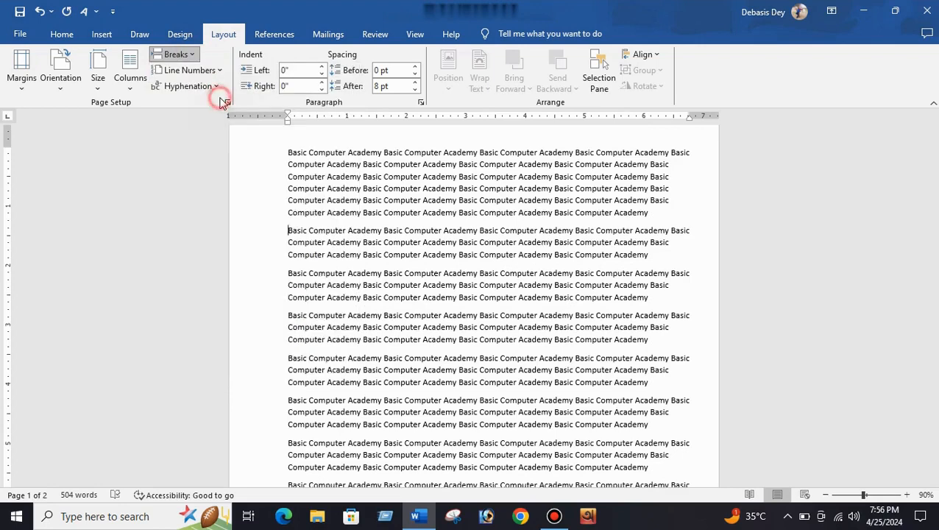
Review how the text is split across the pages and undo the page break
scroll(405, 248, "up", 5)
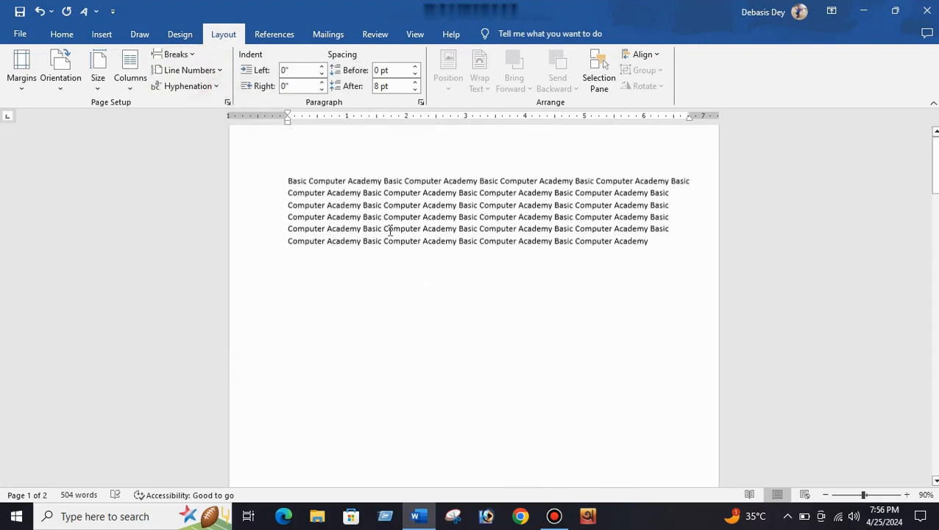
scroll(351, 281, "down", 1)
scroll(351, 287, "up", 8)
scroll(356, 341, "down", 3)
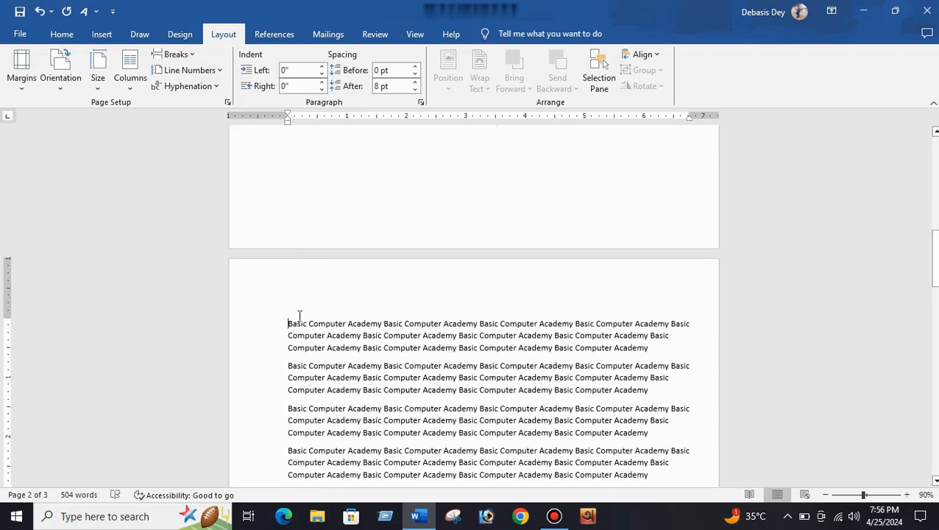
scroll(281, 255, "down", 13)
scroll(264, 237, "up", 1)
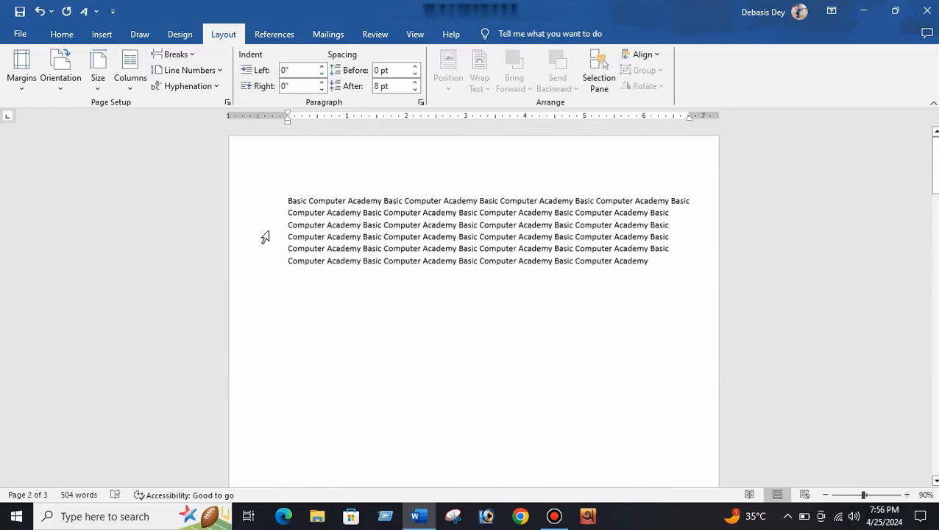
left_click(39, 12)
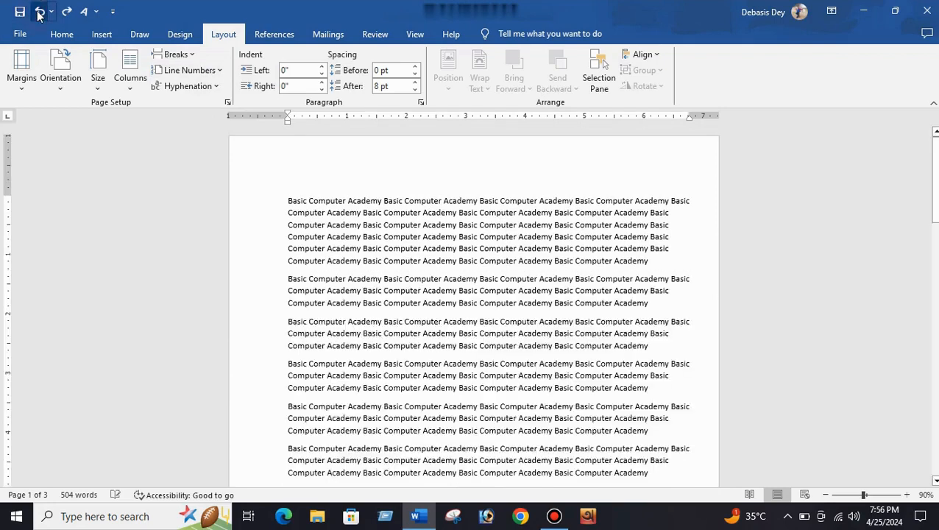
Insert a column break before the second paragraph and review the text above it
left_click(190, 57)
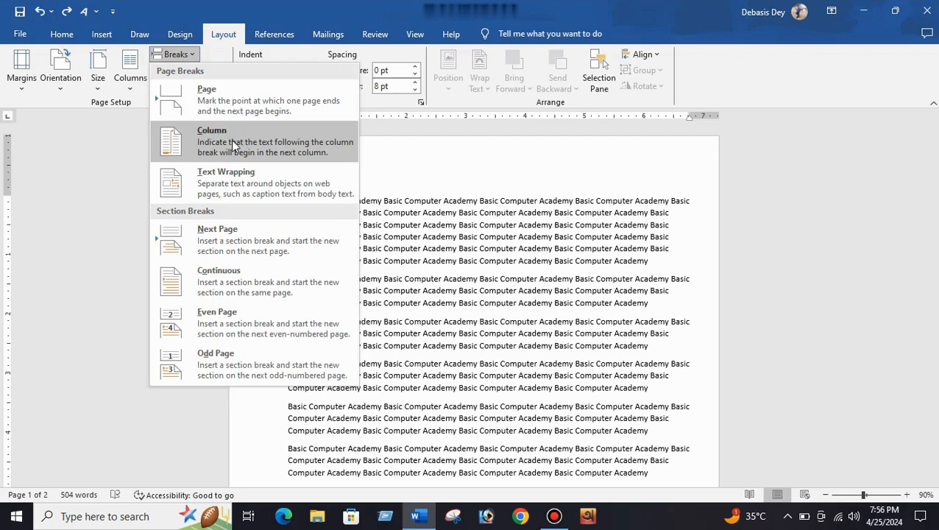
left_click(482, 340)
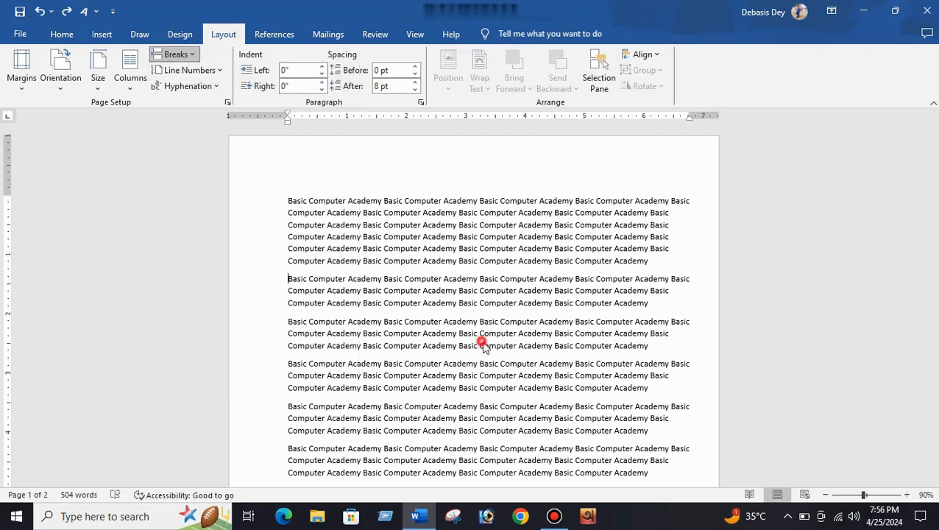
left_click(188, 55)
left_click(196, 137)
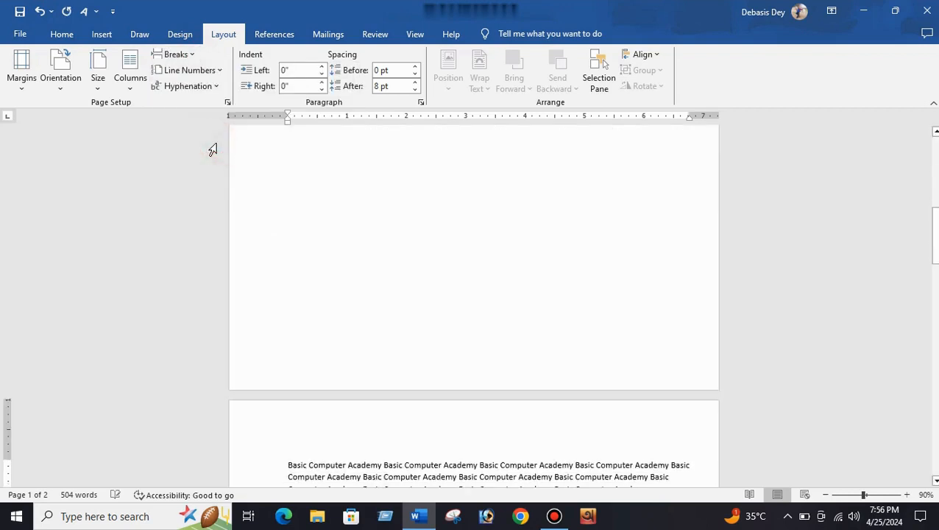
scroll(383, 324, "up", 5)
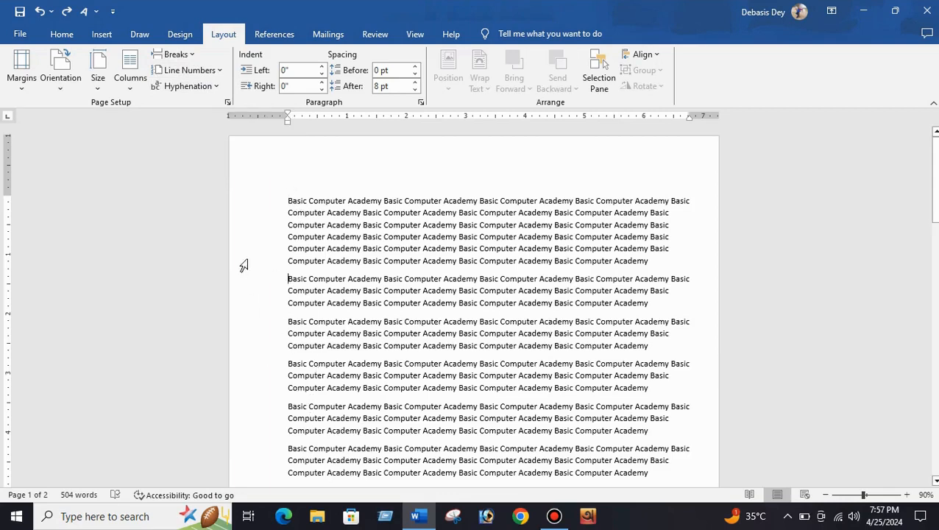
Turn on continuous line numbering and examine the numbers across both pages
left_click(219, 71)
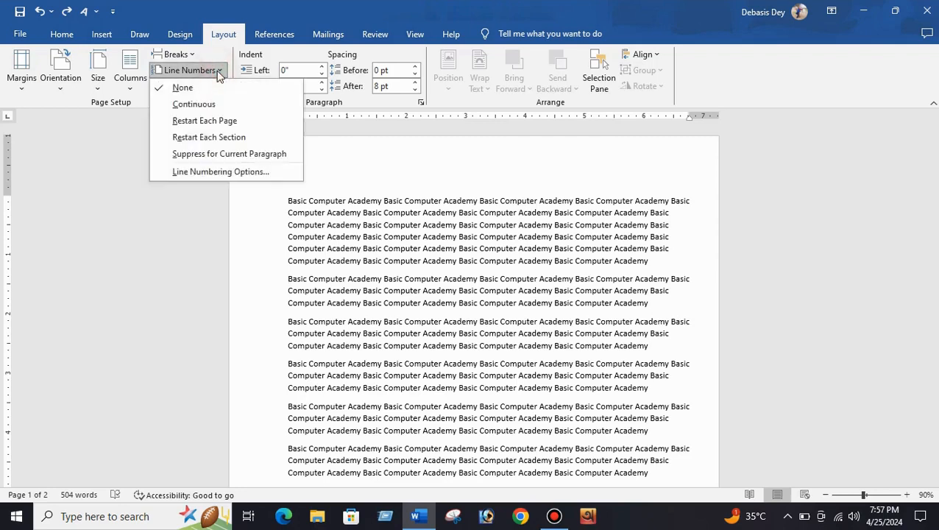
left_click(186, 106)
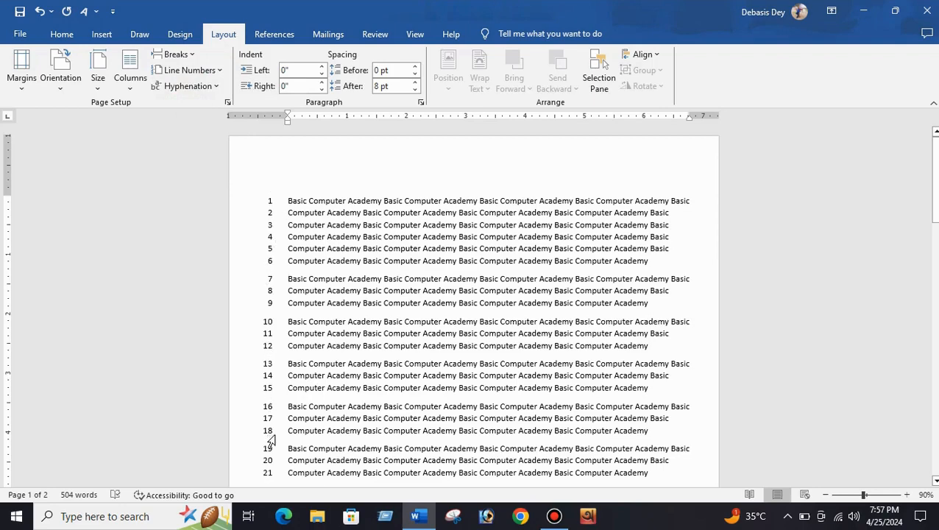
scroll(271, 440, "down", 10)
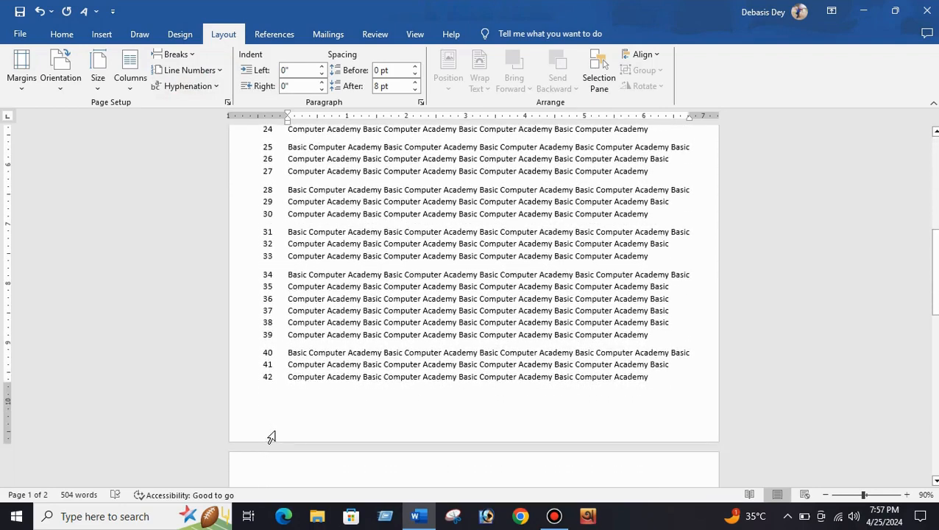
scroll(271, 439, "down", 6)
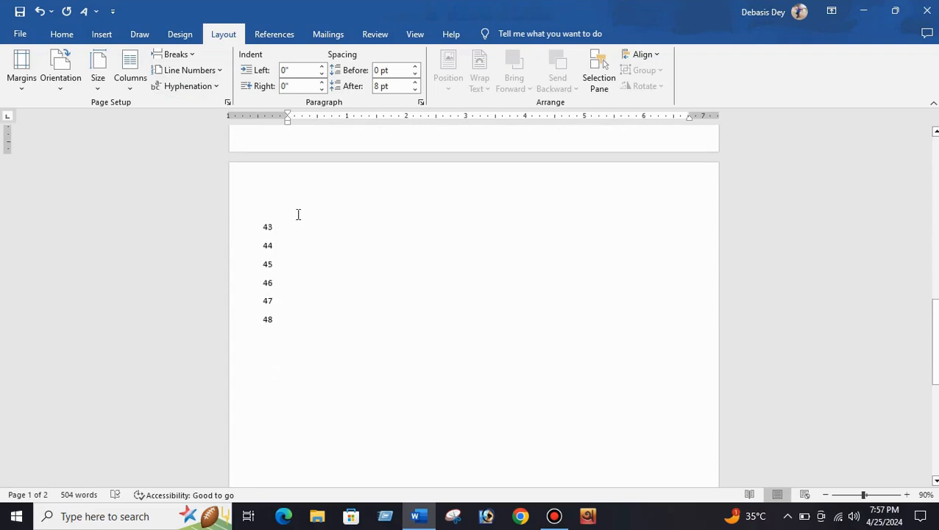
left_click(297, 218)
scroll(294, 322, "up", 3)
scroll(294, 322, "up", 8)
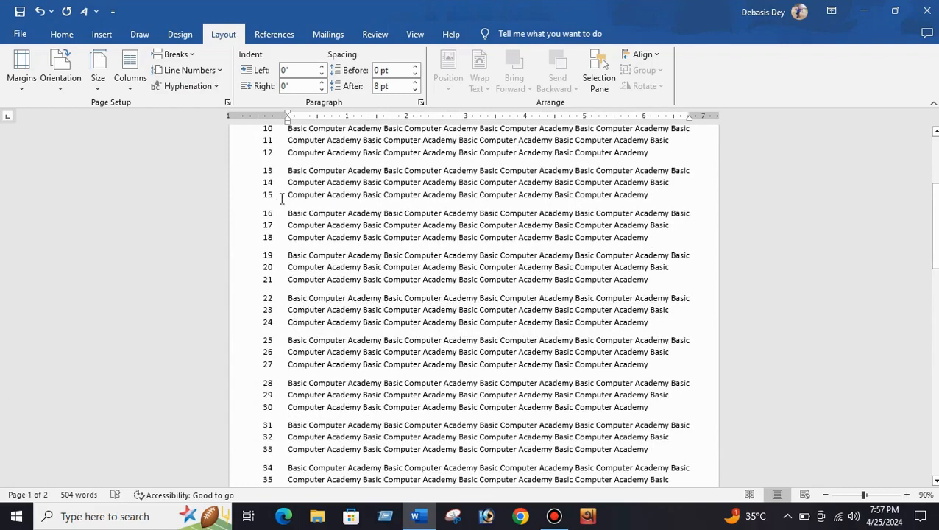
scroll(283, 210, "down", 5)
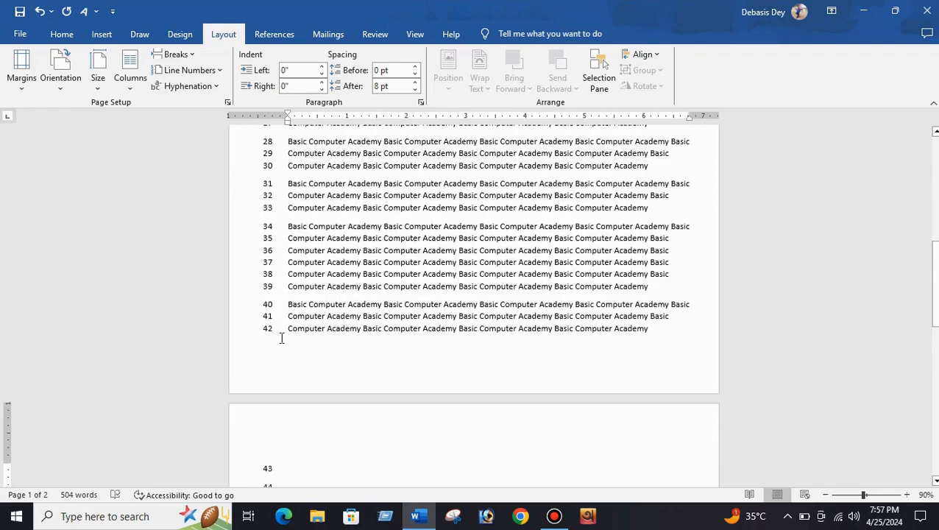
scroll(281, 338, "up", 8)
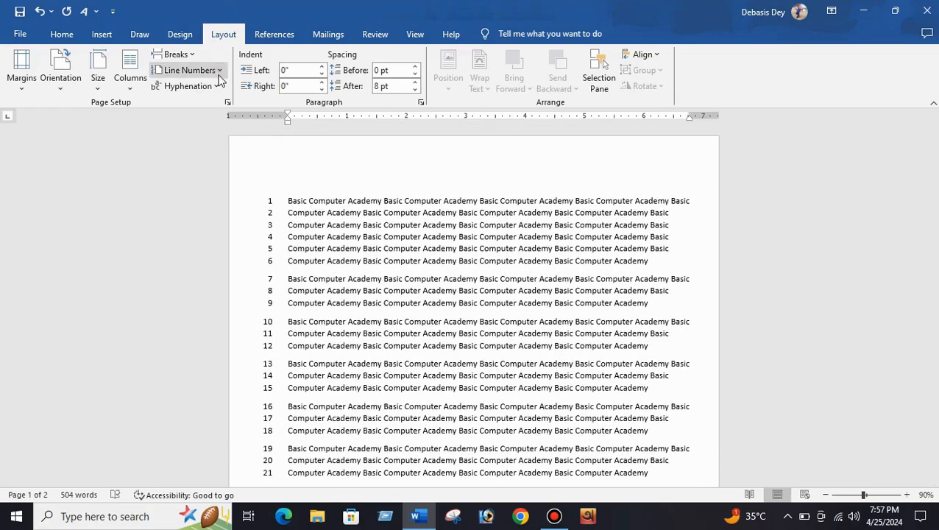
Set the line numbering to restart on each page and check the numbers on both pages
left_click(218, 73)
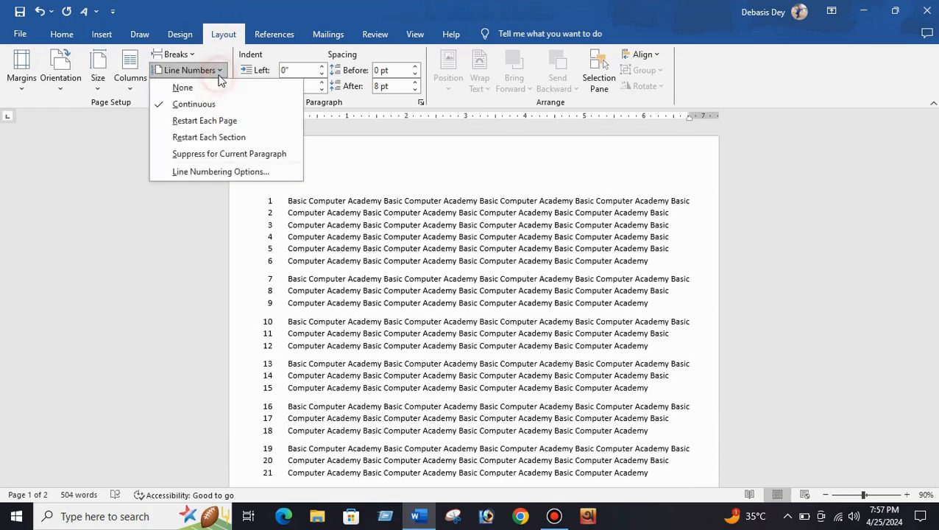
left_click(193, 122)
scroll(338, 164, "up", 10)
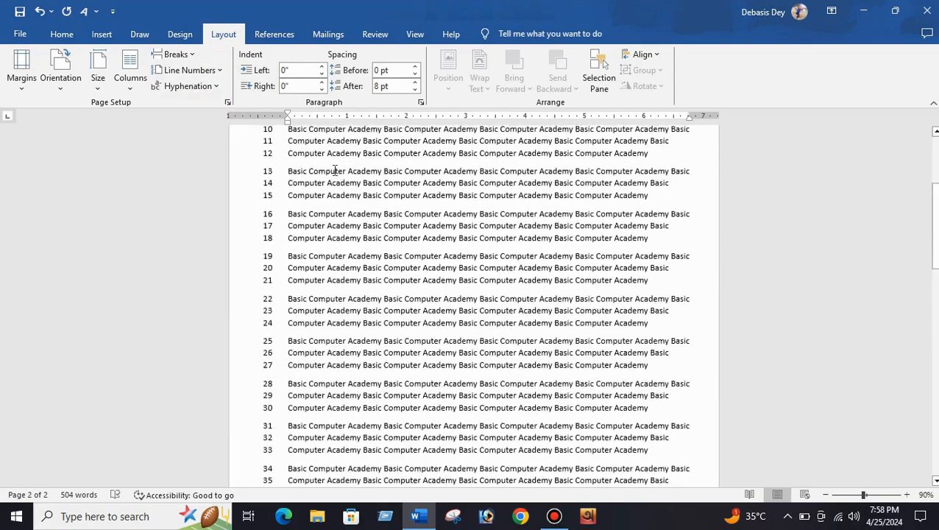
scroll(259, 248, "down", 10)
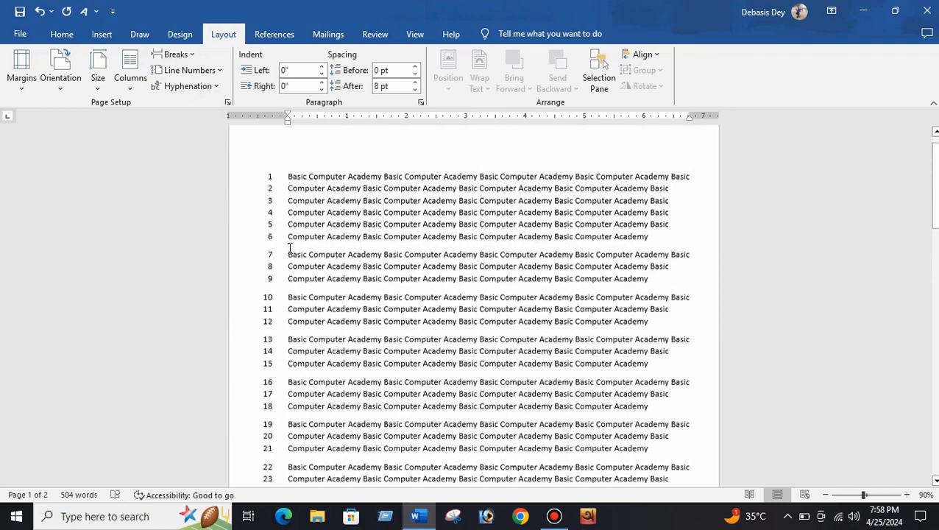
scroll(274, 342, "down", 6)
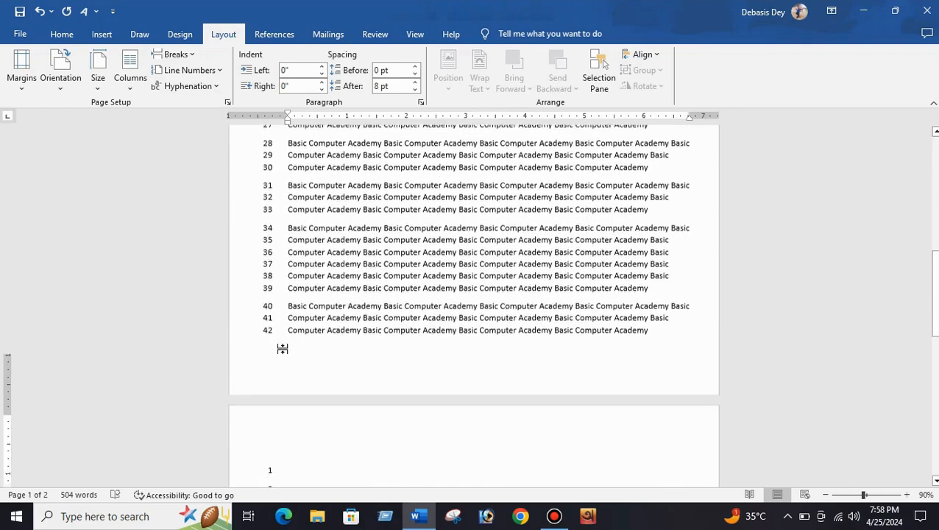
left_click(281, 366)
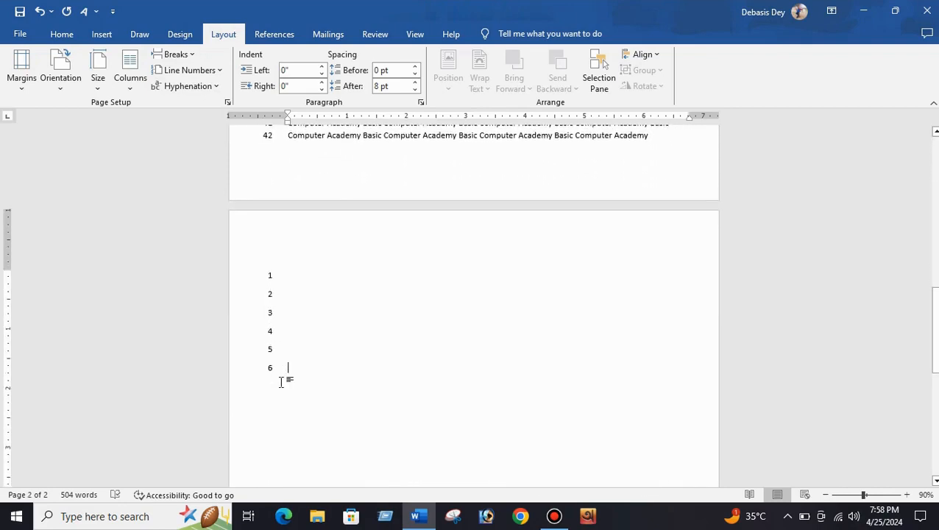
Turn off line numbering for the document and return to the first paragraph on page one
left_click(212, 73)
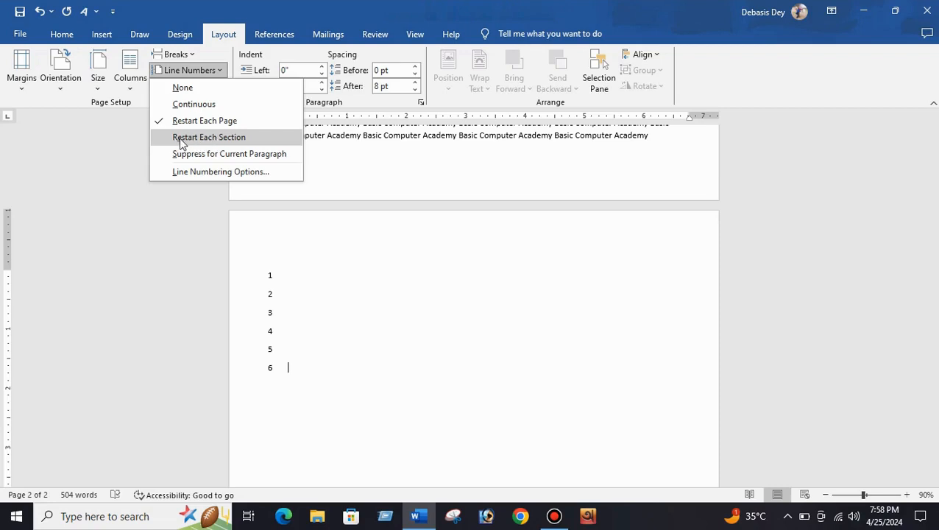
left_click(196, 89)
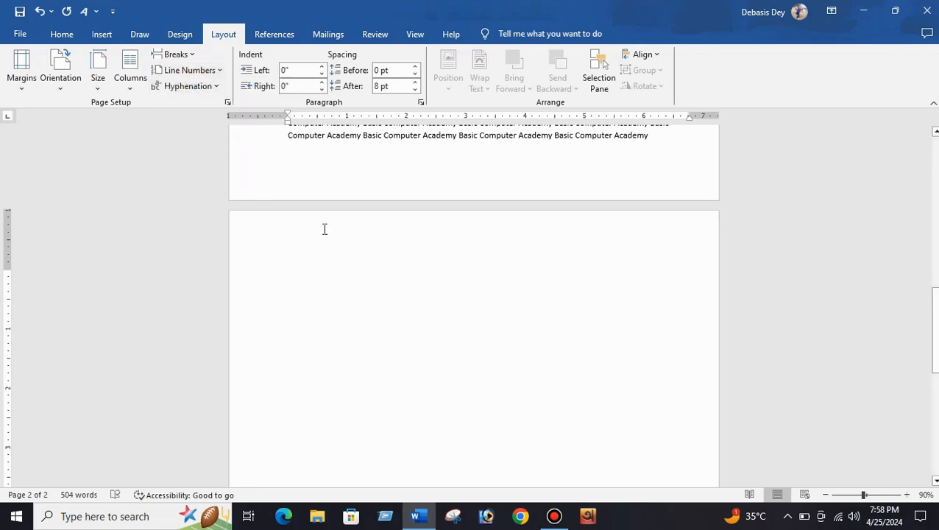
scroll(325, 230, "up", 5)
scroll(325, 230, "up", 10)
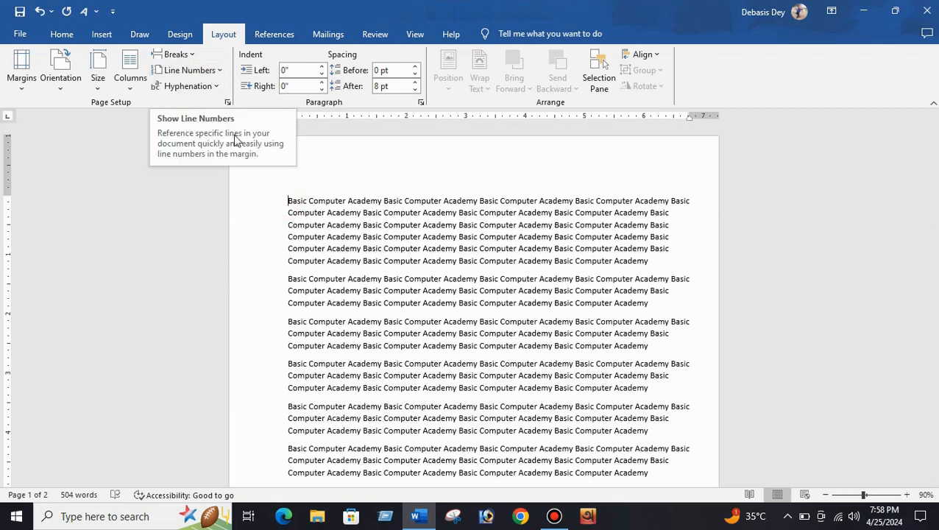
left_click(416, 297)
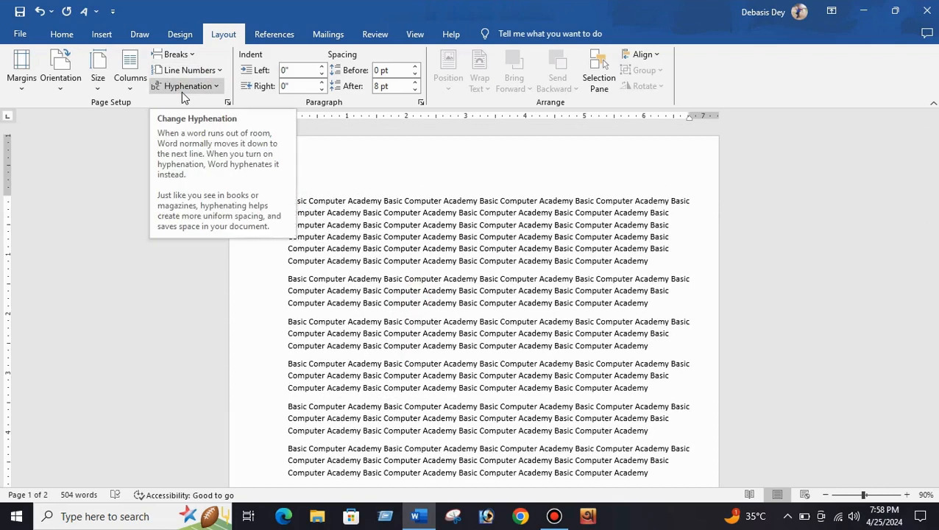
Insert the filler letters "cccccccccc" before "Computer" at the start of the first paragraph's fourth line
left_click(698, 313)
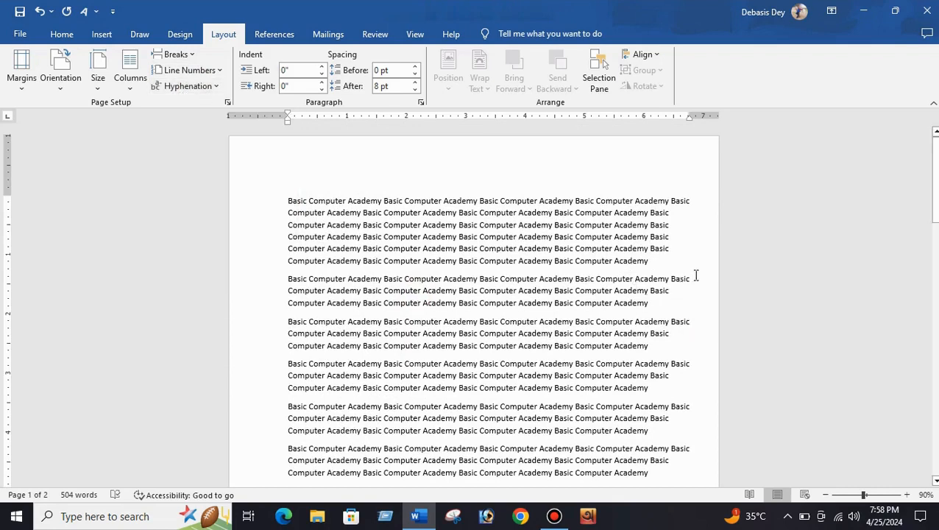
left_click(671, 225)
type("ccccc")
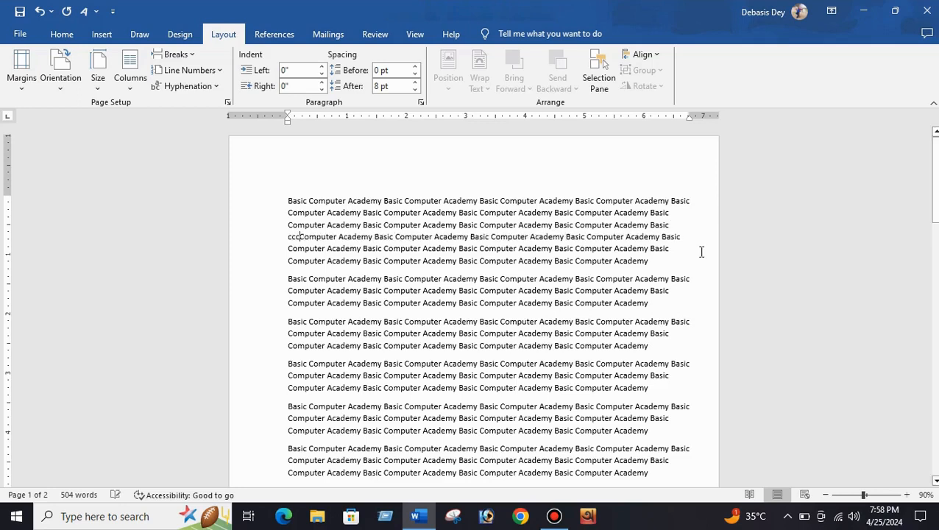
type("cccc")
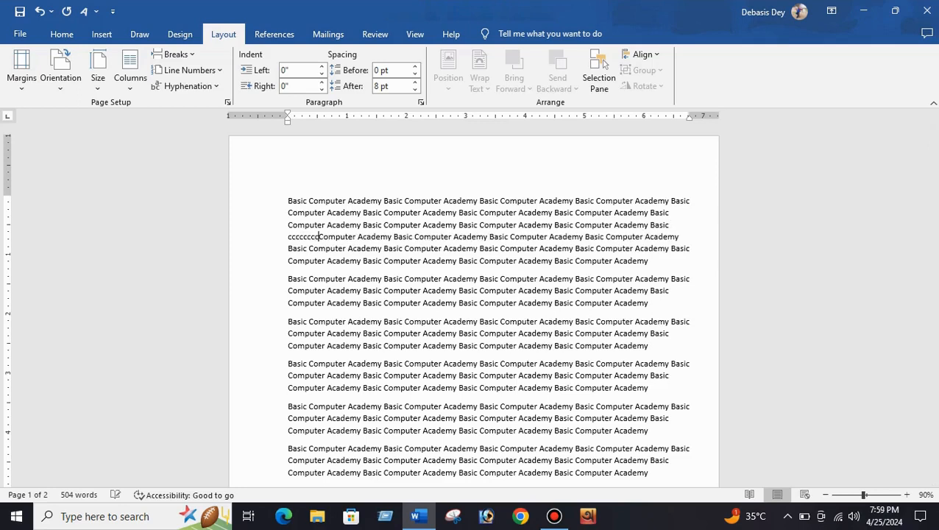
Select the whole first paragraph and turn on automatic hyphenation
left_click_drag(658, 261, 284, 194)
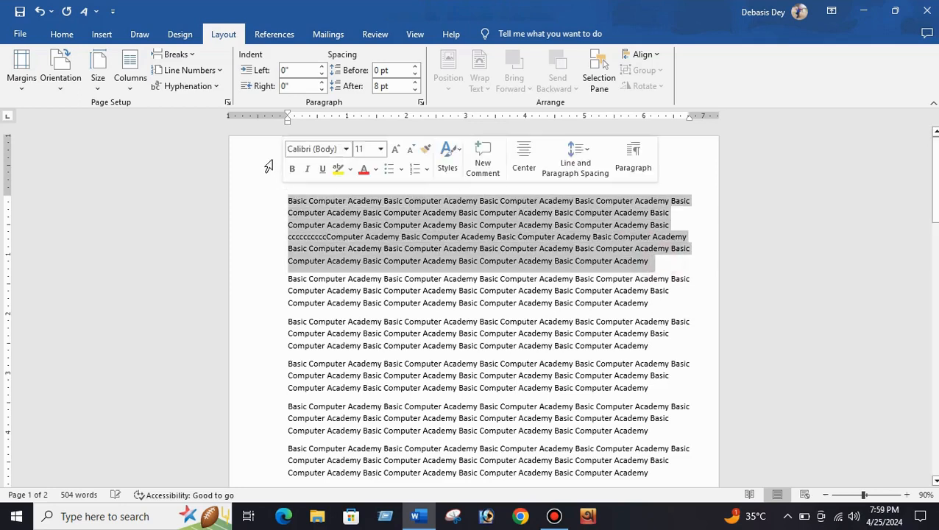
left_click(194, 90)
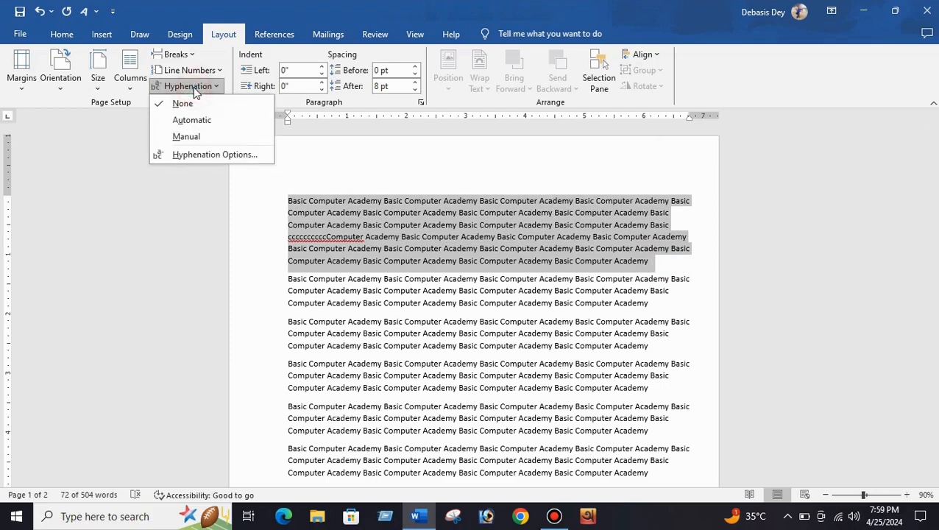
left_click(190, 128)
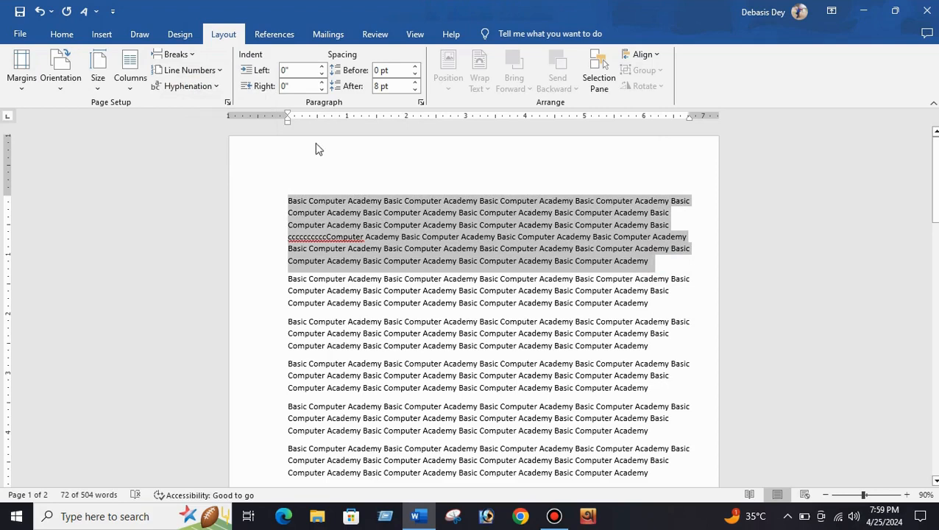
Add a "c" after "Basic" in the first paragraph's fourth line and "vvvvvv" before "Basic" at the start of its sixth line
left_click(580, 271)
left_click(429, 237)
left_click(422, 237)
type("c")
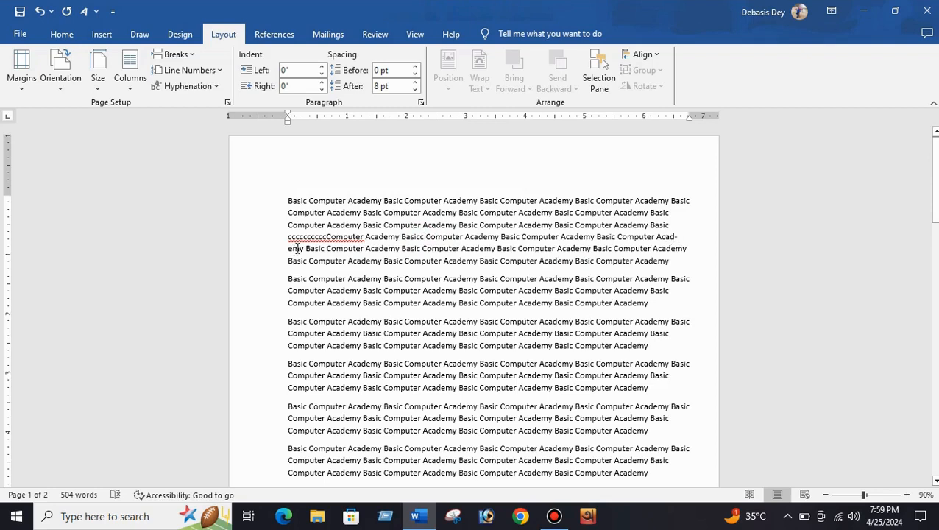
left_click(654, 262)
type("vvvvvv")
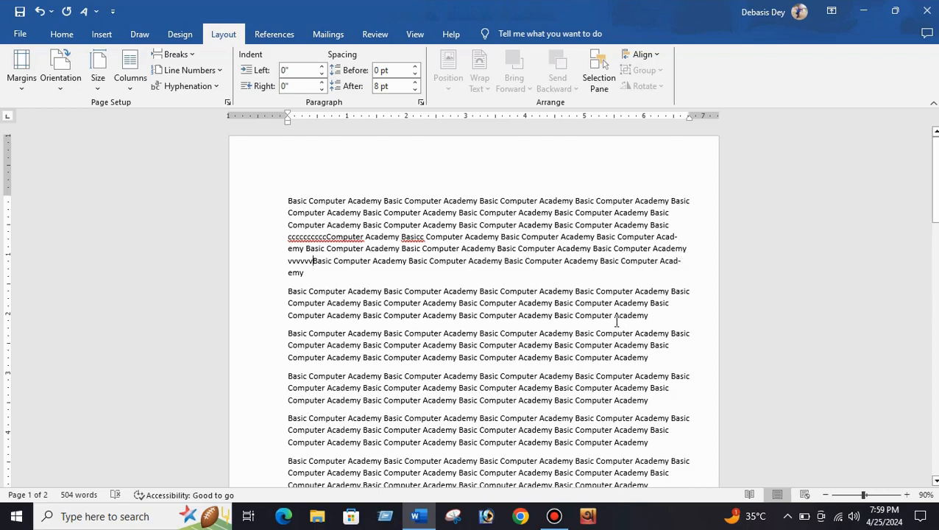
Select the whole first paragraph and set hyphenation to None
left_click_drag(310, 277, 240, 195)
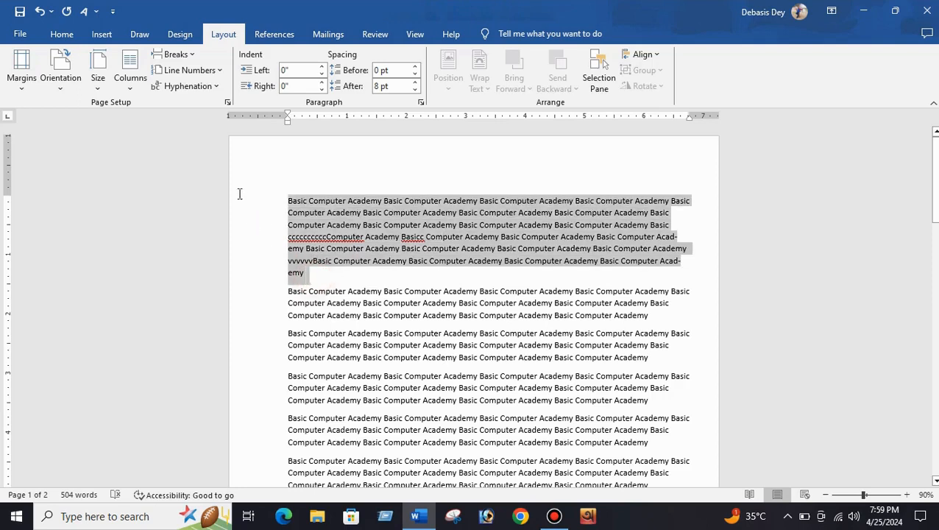
left_click(210, 88)
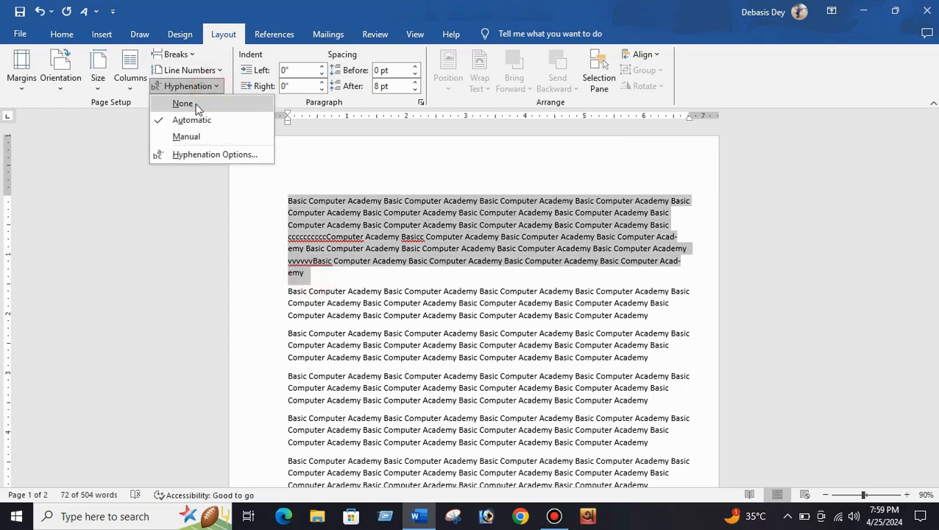
left_click(196, 103)
left_click(693, 265)
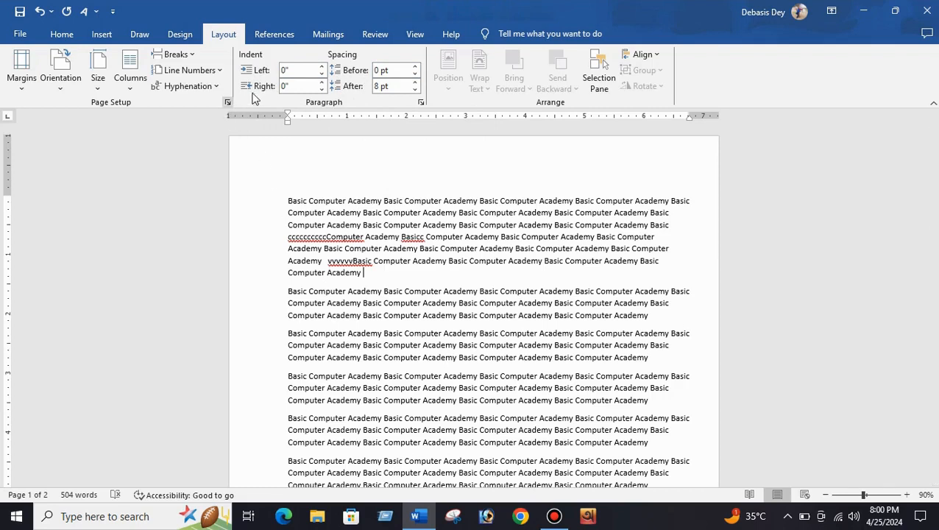
Split the start of the first paragraph into five short paragraphs, each reading "Basic Computer Academy Basic Computer Academy"
left_click_drag(287, 200, 405, 186)
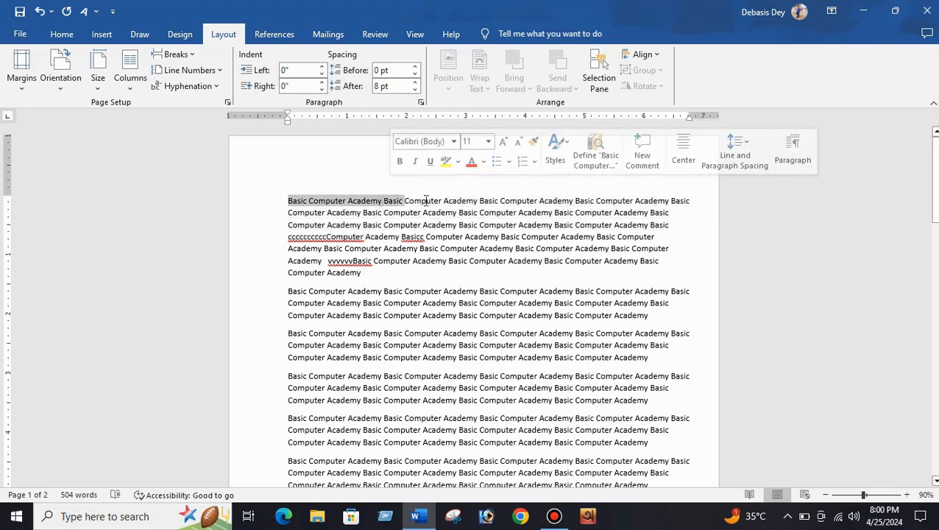
left_click(477, 198)
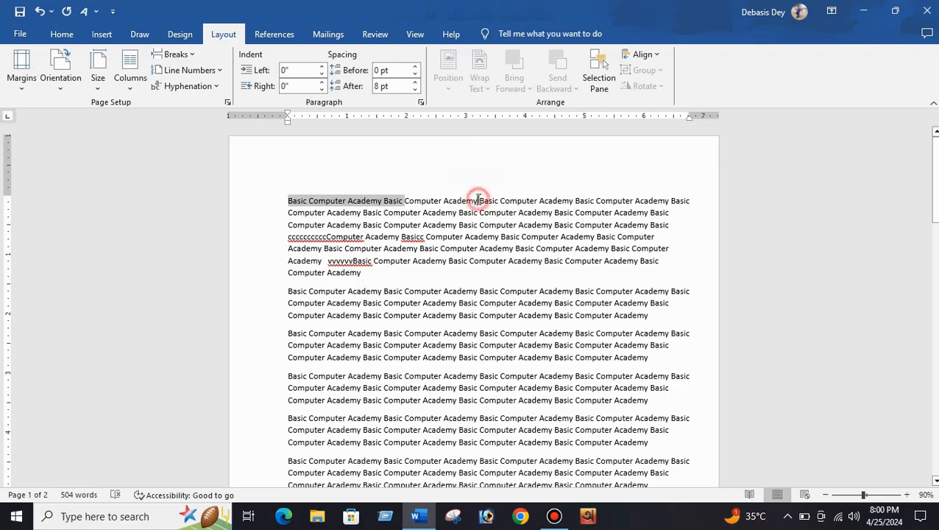
key("Return")
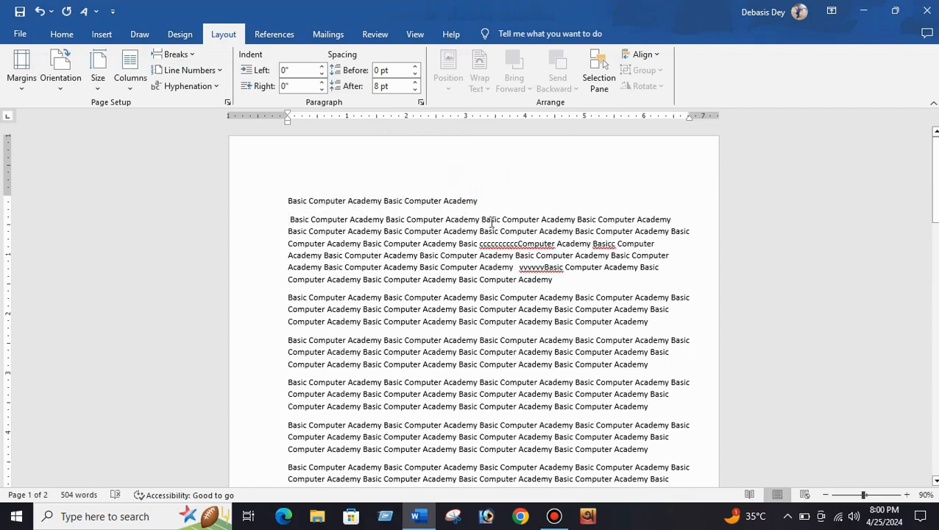
left_click(482, 220)
key("Return")
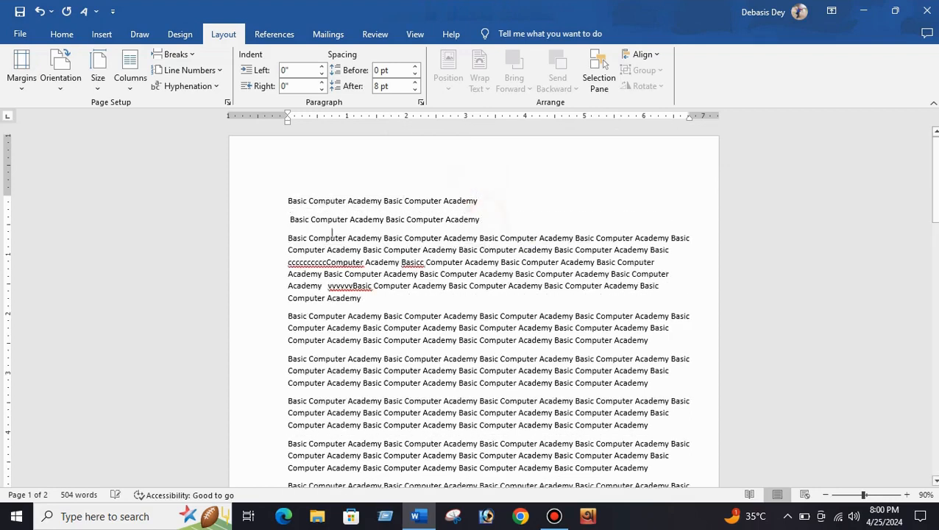
left_click(480, 239)
key("Return")
left_click(482, 258)
key("Return")
left_click(478, 276)
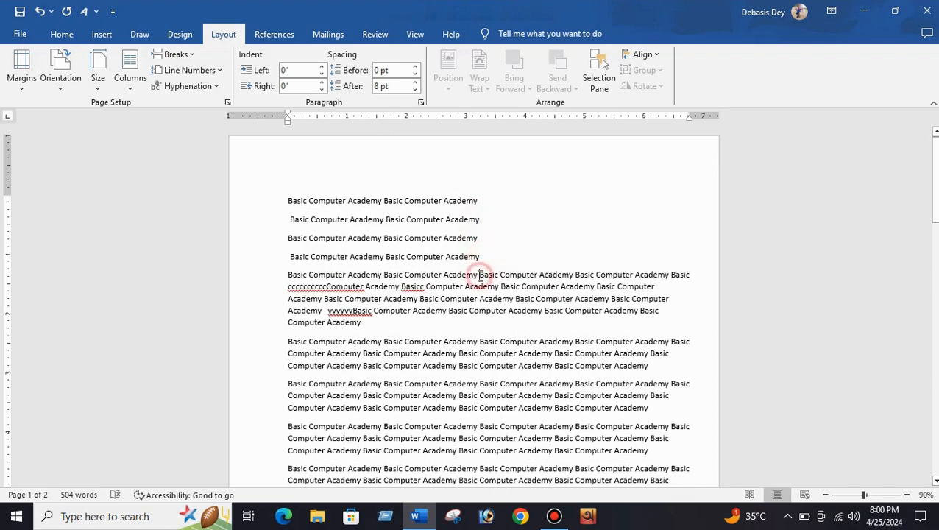
key("Return")
Select the five short paragraphs at the top of the page and set their left indent to 0.5"
left_click_drag(289, 197, 497, 279)
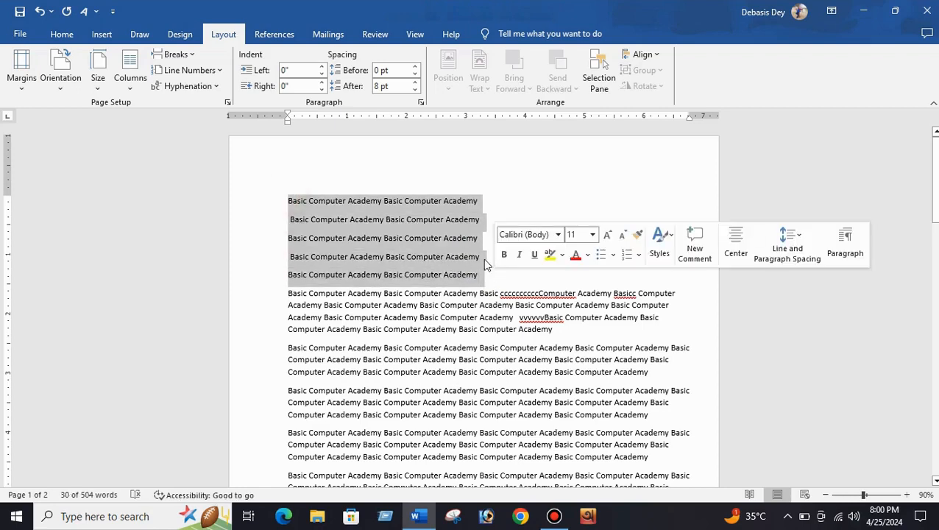
left_click(322, 67)
left_click(322, 67)
left_click(322, 67)
left_click(322, 67)
left_click(322, 67)
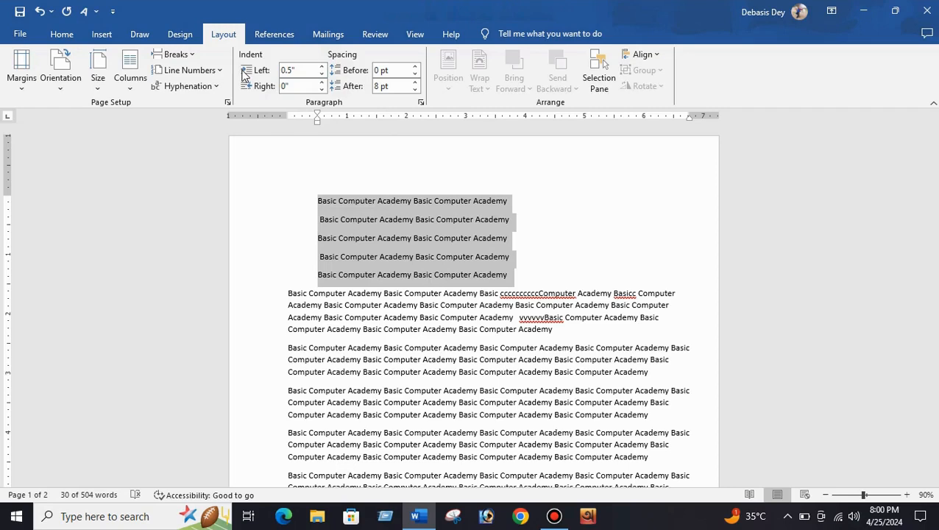
Increase the left indent of the five selected paragraphs gradually past 1.7"
left_click(324, 66)
left_click(324, 66)
left_click(324, 66)
left_click(324, 66)
left_click(324, 67)
left_click(324, 66)
left_click(323, 66)
left_click(324, 67)
left_click(324, 66)
left_click(324, 66)
left_click(323, 66)
left_click(324, 66)
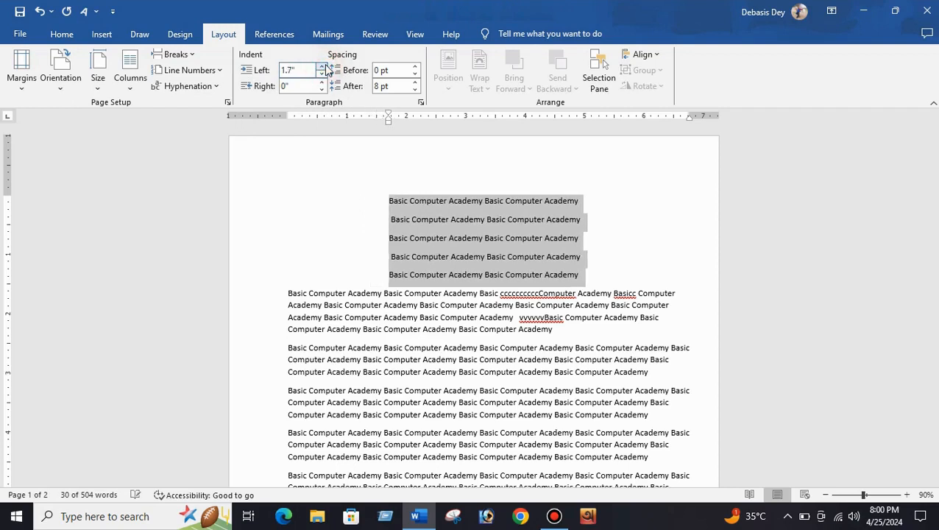
left_click(324, 67)
left_click(324, 67)
left_click(324, 66)
Decrease the left indent of the five selected paragraphs through zero to beyond -0.9", into the page margin
left_click(321, 75)
left_click(322, 75)
left_click(322, 75)
left_click(322, 75)
left_click(322, 75)
left_click(322, 74)
left_click(322, 75)
left_click(322, 74)
left_click(322, 74)
left_click(321, 75)
left_click(322, 75)
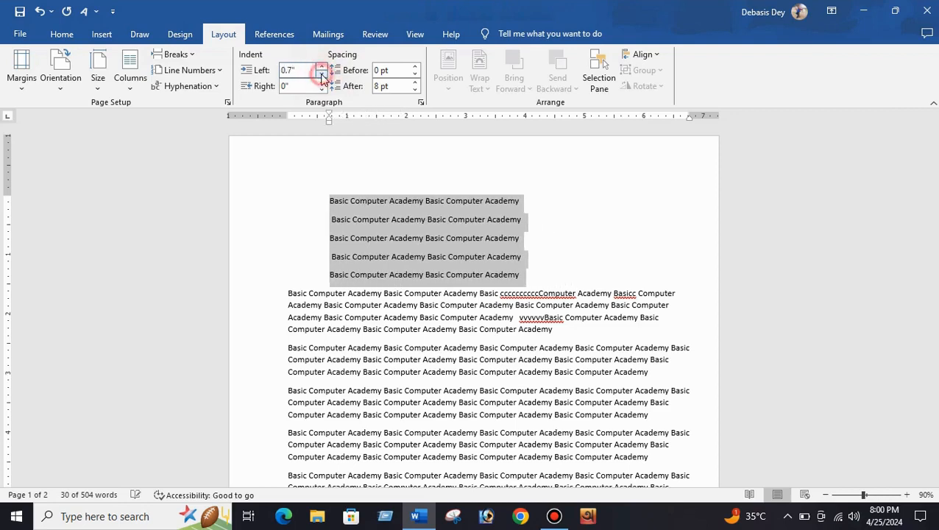
left_click(322, 74)
left_click(322, 74)
left_click(322, 75)
left_click(322, 74)
left_click(322, 75)
left_click(322, 74)
left_click(321, 74)
left_click(322, 74)
left_click(322, 74)
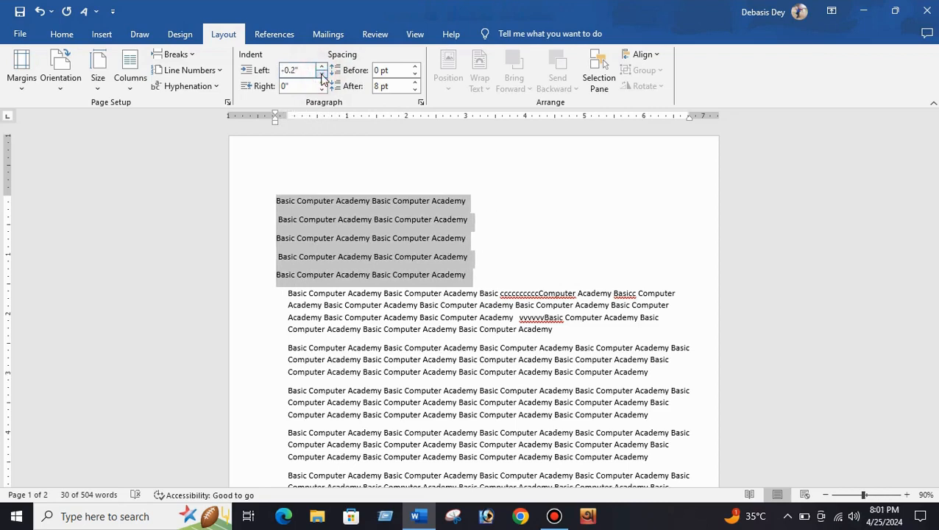
left_click(322, 75)
left_click(322, 74)
left_click(322, 74)
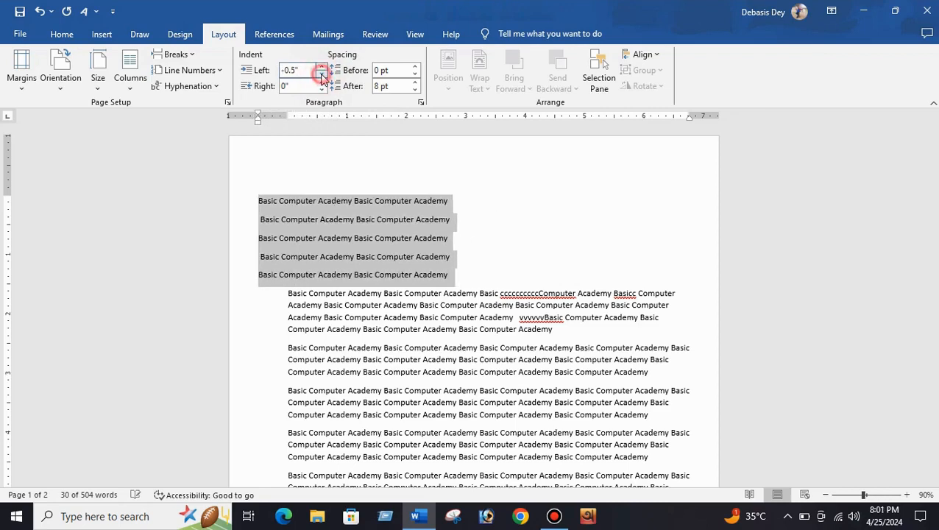
left_click(322, 74)
left_click(321, 75)
left_click(322, 75)
left_click(322, 74)
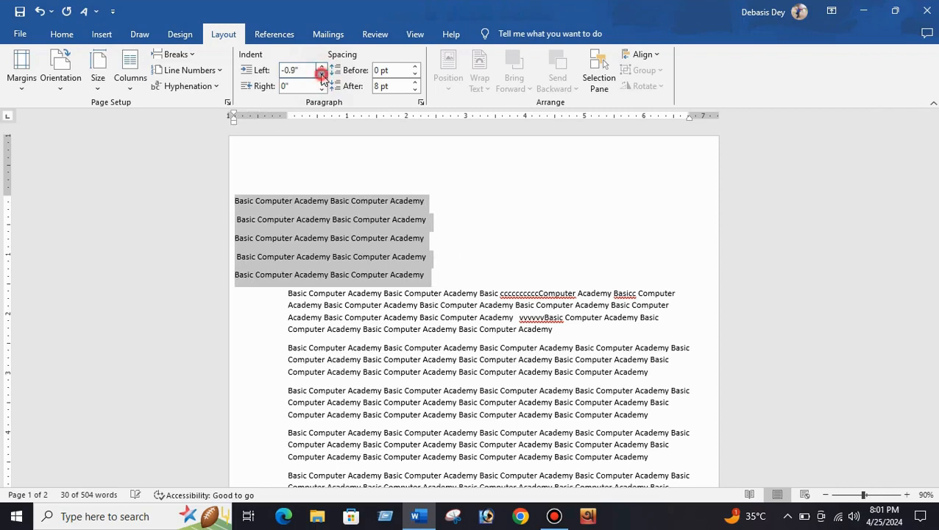
left_click(321, 74)
left_click(322, 75)
left_click(322, 74)
Bring the left indent of the five selected paragraphs back to 0"
left_click(321, 67)
left_click(321, 67)
left_click(322, 66)
left_click(322, 66)
left_click(322, 66)
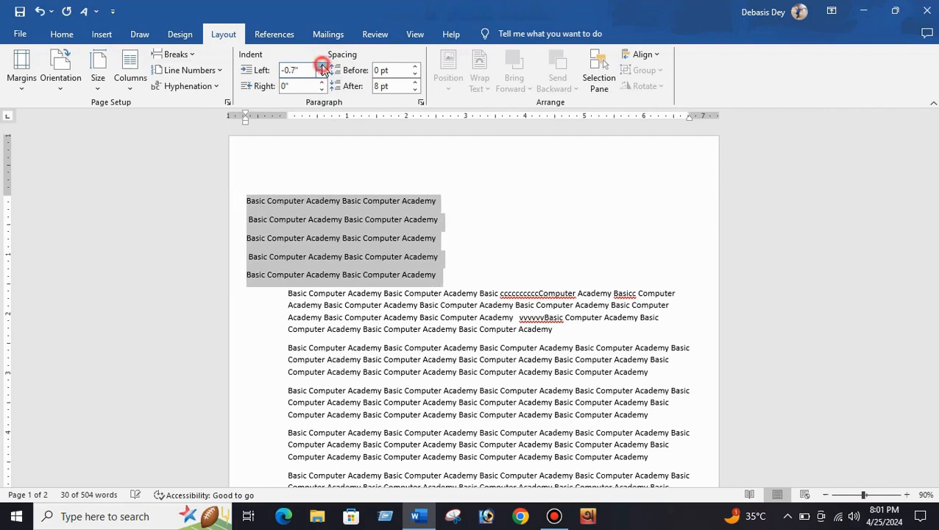
left_click(321, 67)
left_click(321, 66)
left_click(322, 66)
left_click(322, 67)
left_click(322, 66)
left_click(322, 66)
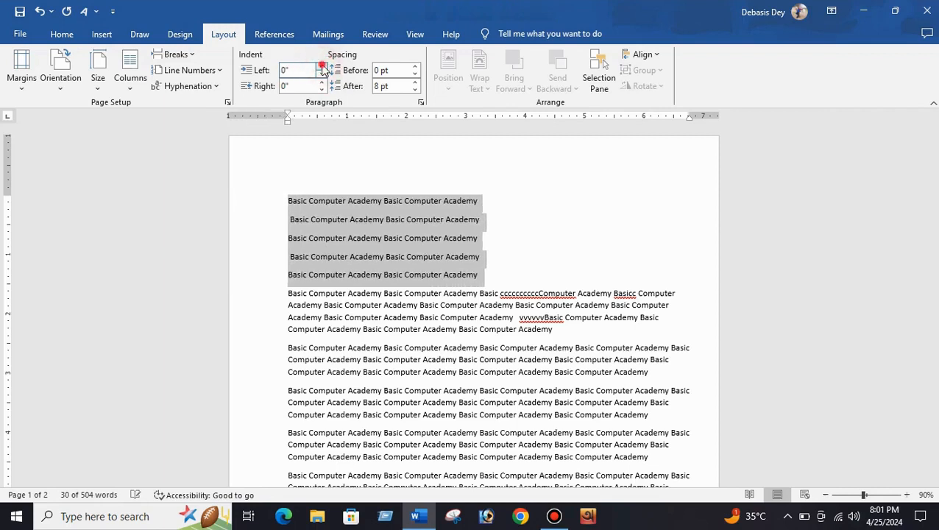
left_click(321, 66)
left_click(322, 75)
Apply Increase Indent repeatedly to the five selected paragraphs until they start at the 5" mark on the ruler
left_click(61, 34)
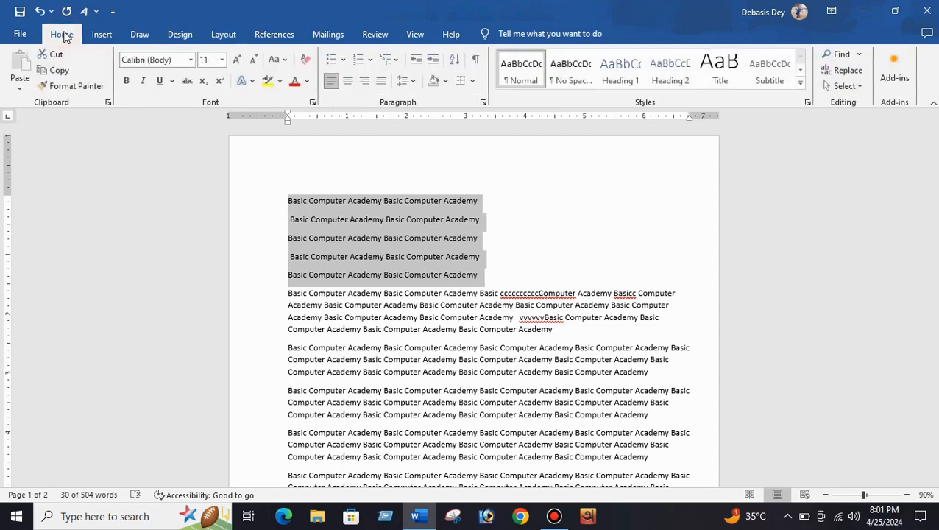
left_click(433, 60)
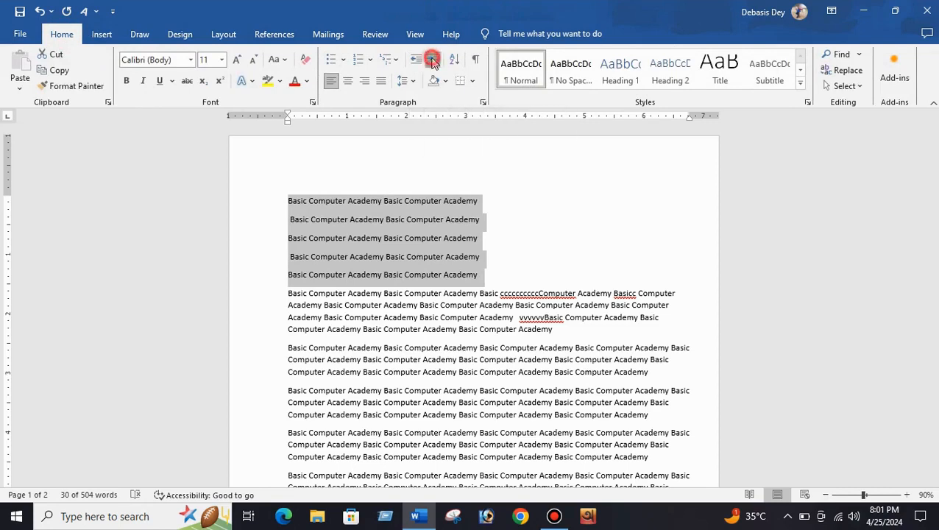
left_click(433, 61)
left_click(433, 61)
left_click(433, 61)
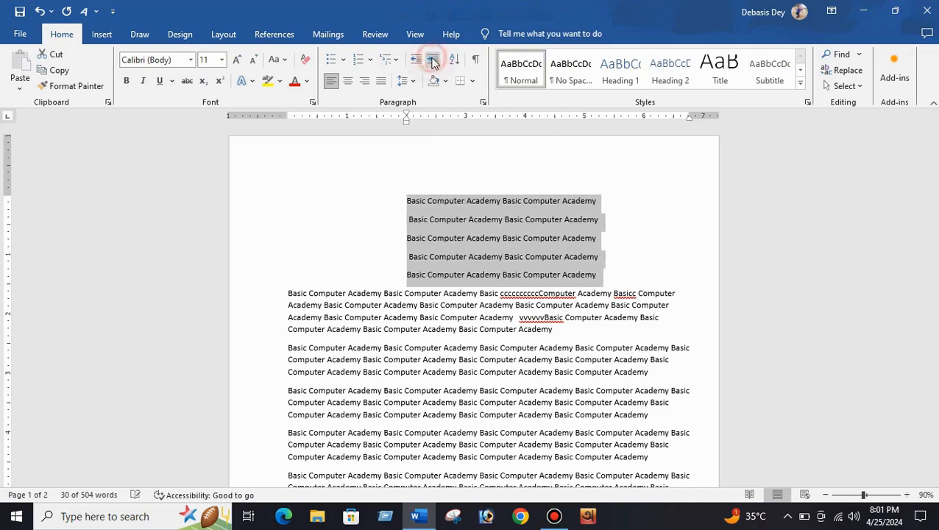
left_click(432, 61)
left_click(433, 60)
left_click(432, 61)
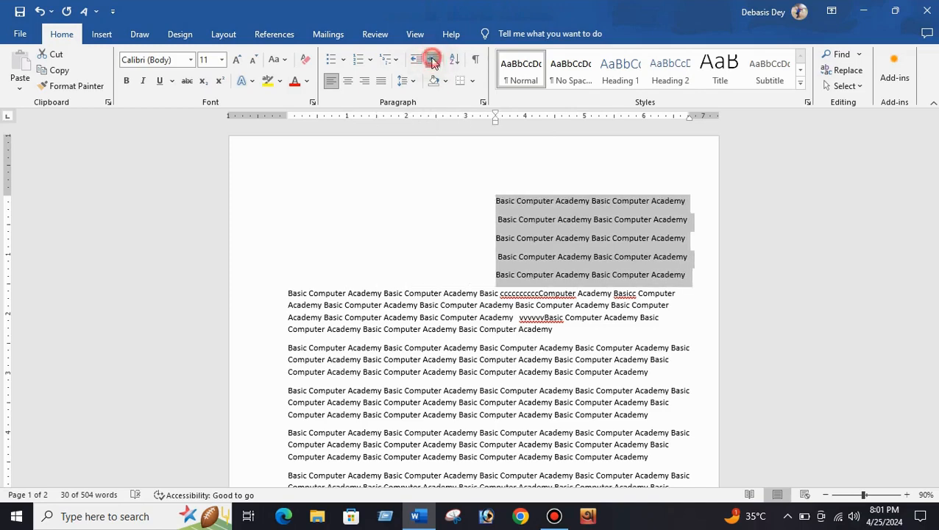
left_click(433, 60)
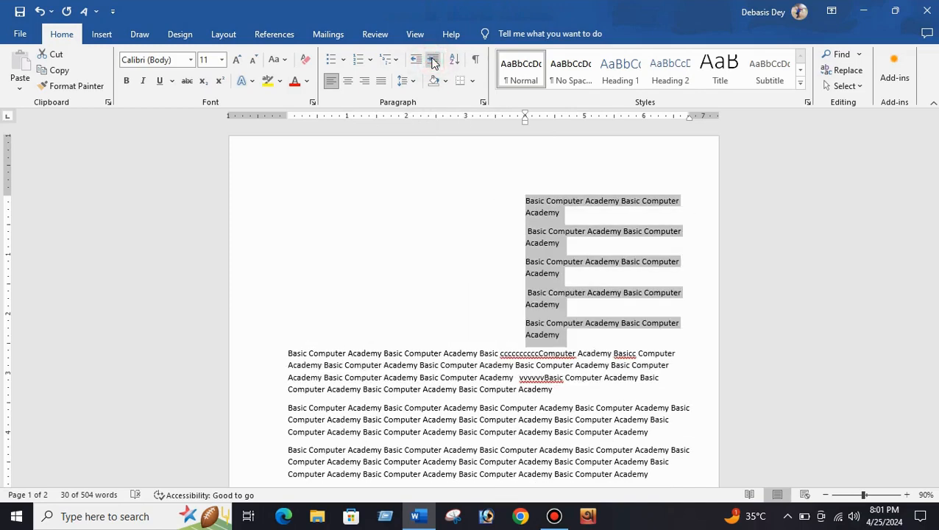
left_click(433, 60)
left_click(433, 60)
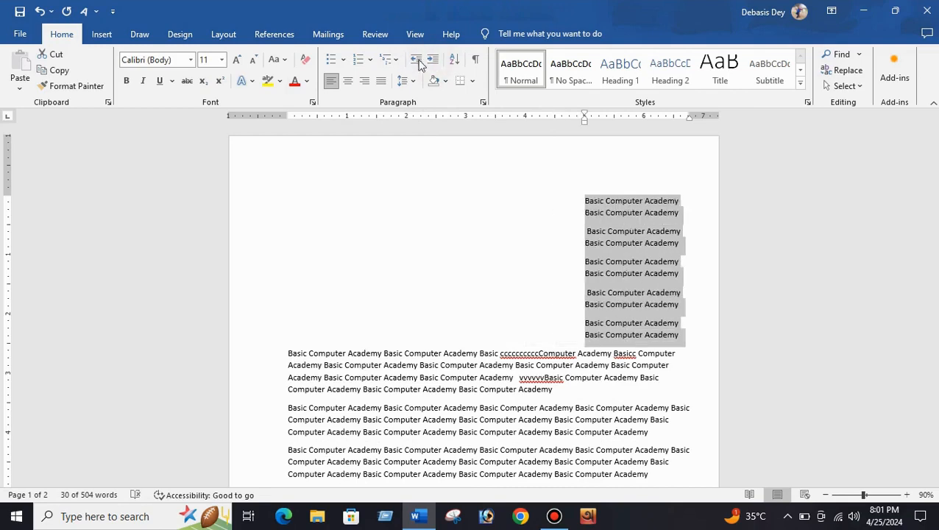
Apply Decrease Indent repeatedly to the five selected paragraphs until they start at the page's left margin
left_click(414, 62)
left_click(414, 61)
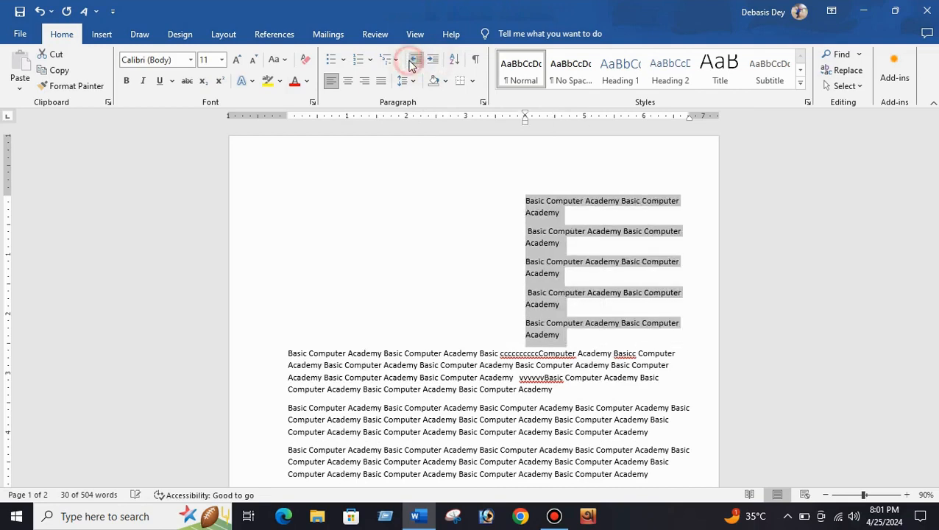
left_click(414, 61)
left_click(414, 61)
left_click(414, 61)
left_click(413, 62)
left_click(413, 62)
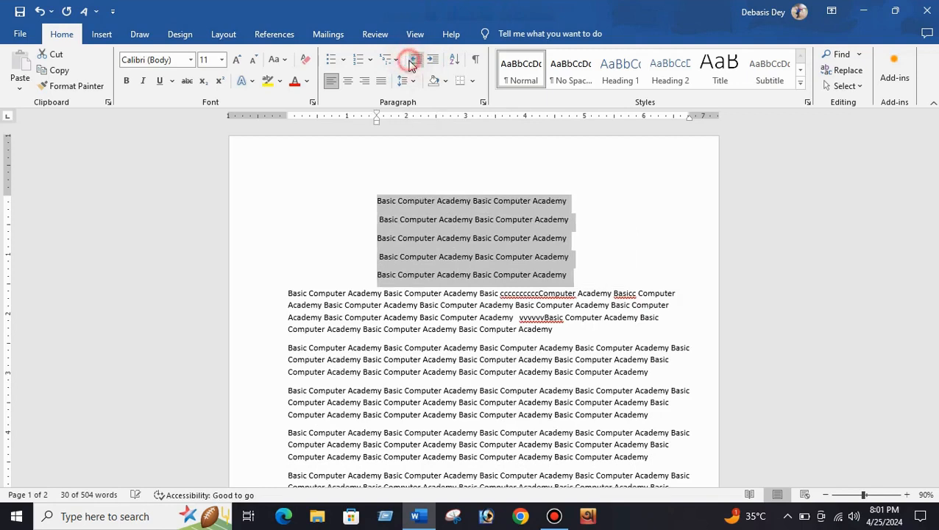
left_click(412, 62)
left_click(412, 62)
left_click(412, 62)
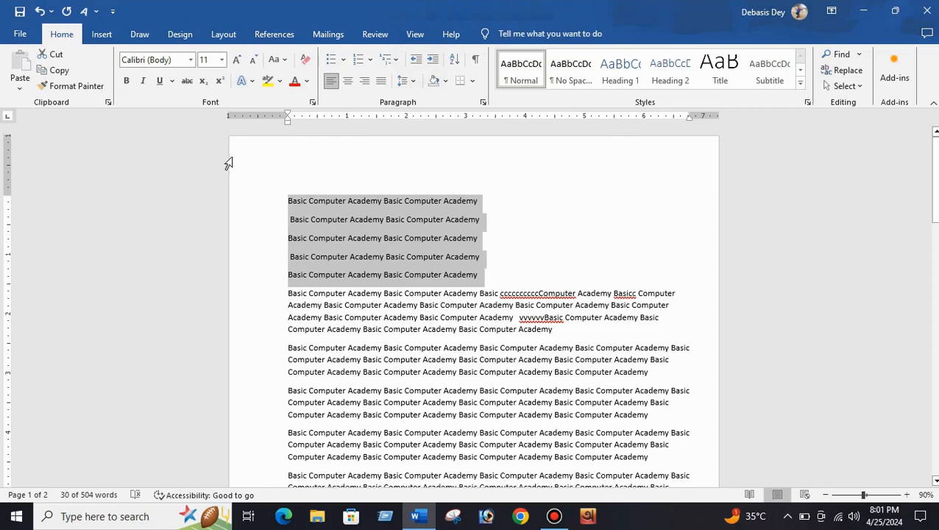
left_click(417, 62)
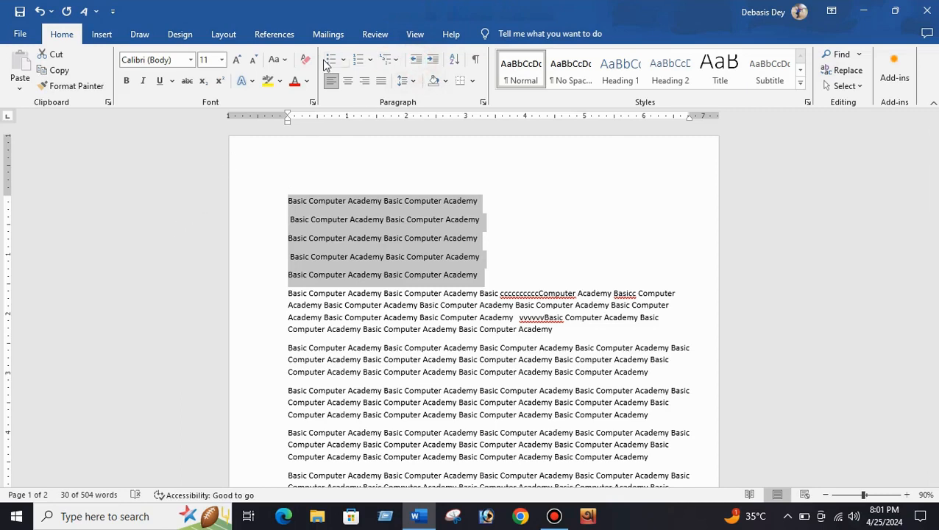
Lower the left indent of the five selected paragraphs step by step to -2.2"
left_click(223, 34)
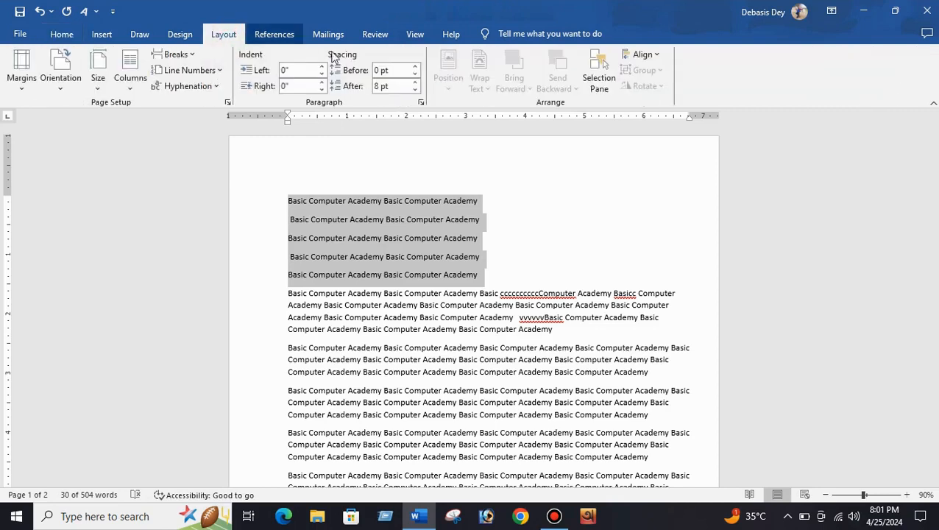
left_click(322, 75)
left_click(321, 75)
left_click(322, 75)
left_click(321, 75)
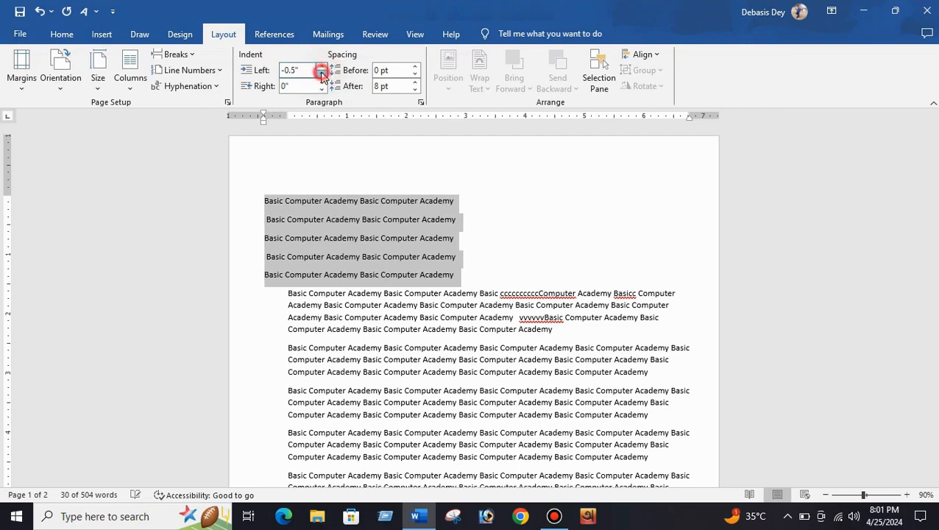
left_click(322, 76)
left_click(322, 75)
left_click(322, 75)
left_click(321, 75)
left_click(322, 75)
left_click(322, 75)
left_click(322, 75)
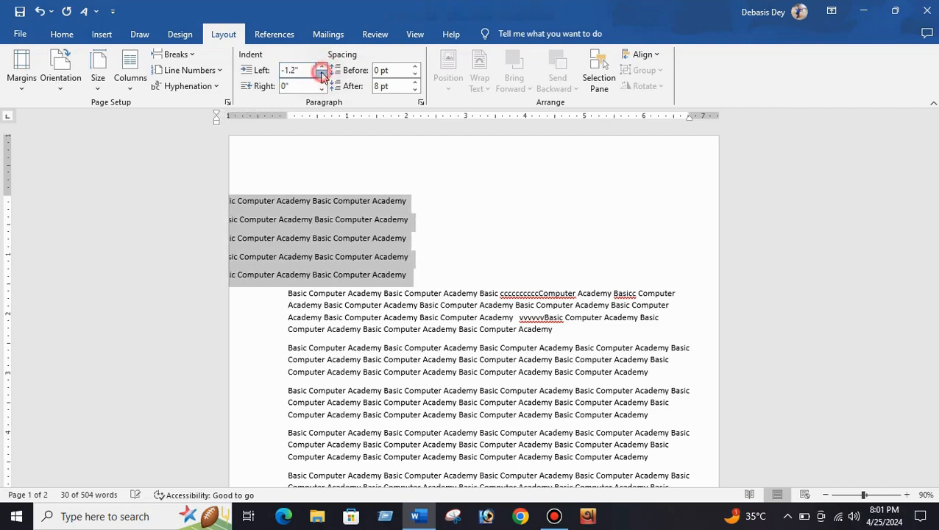
left_click(322, 75)
left_click(322, 75)
left_click(322, 75)
left_click(322, 75)
left_click(321, 75)
left_click(322, 75)
left_click(322, 75)
left_click(322, 75)
left_click(322, 75)
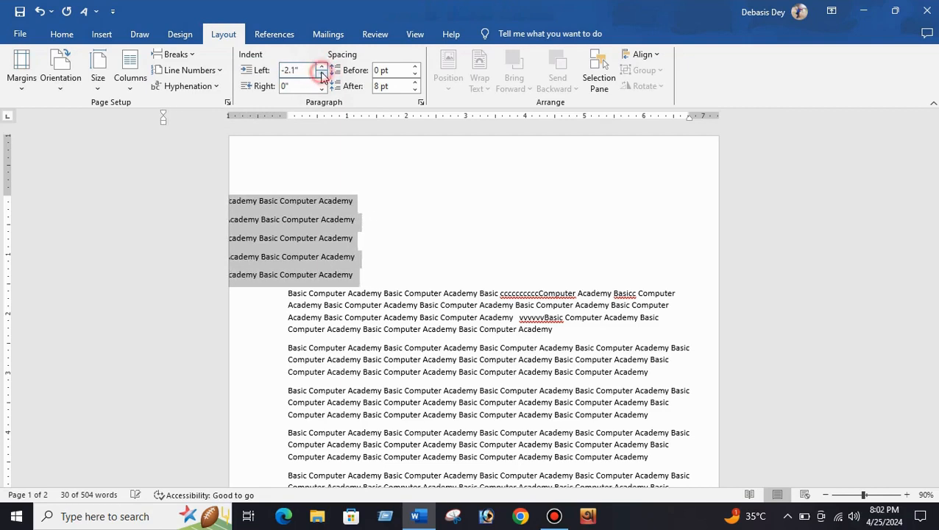
left_click(322, 75)
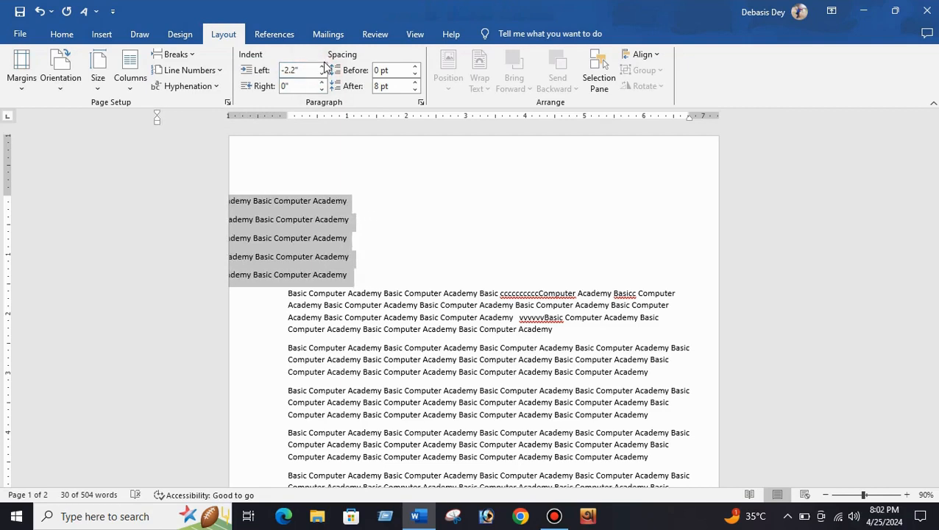
Raise the left indent of the five selected paragraphs back to 0"
left_click(322, 67)
left_click(322, 67)
left_click(322, 67)
left_click(322, 67)
left_click(322, 67)
left_click(322, 67)
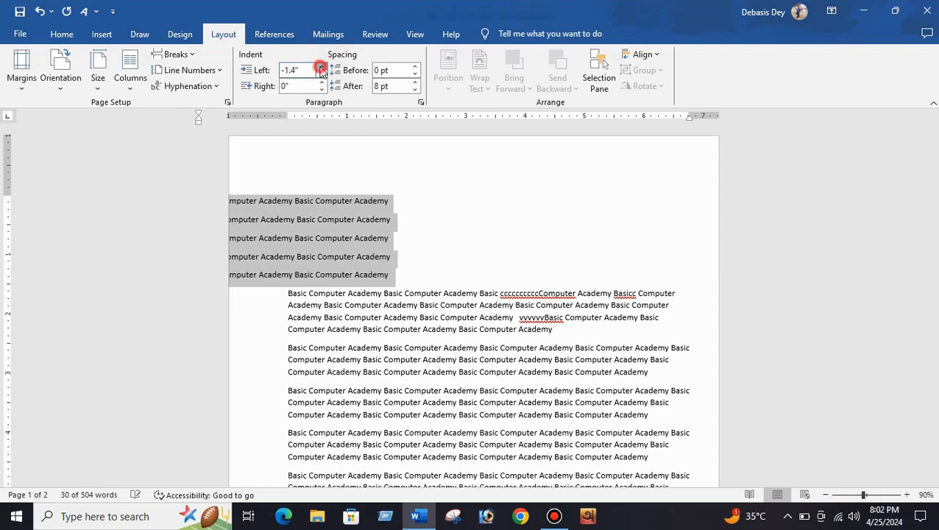
left_click(322, 67)
left_click(322, 67)
left_click(322, 67)
left_click(322, 67)
left_click(322, 67)
left_click(322, 67)
left_click(322, 67)
left_click(321, 67)
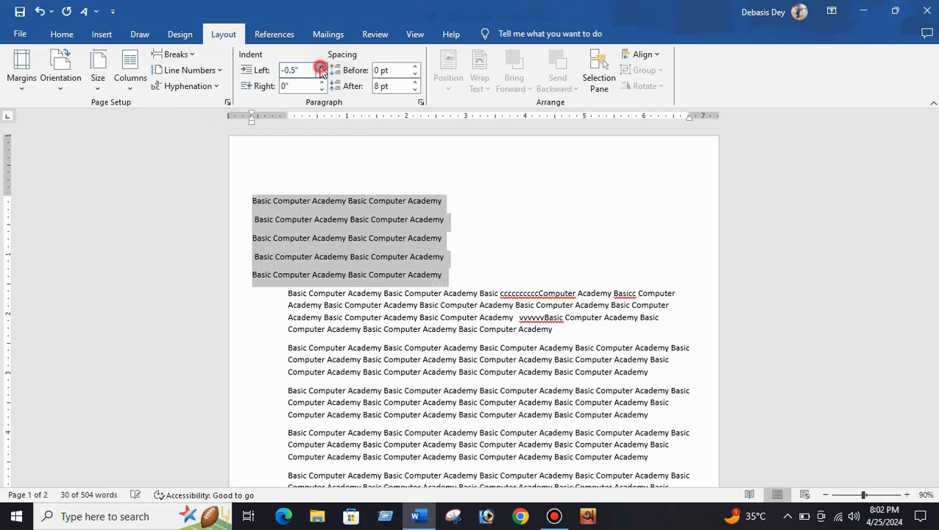
left_click(322, 67)
left_click(322, 67)
left_click(322, 67)
left_click(322, 67)
left_click(322, 67)
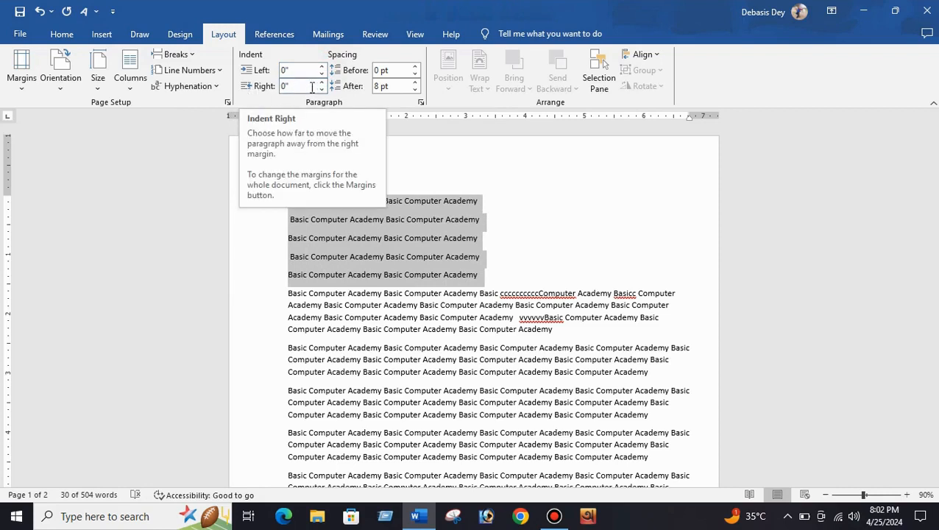
Try small increases and decreases of the right indent on the left-aligned paragraphs and return it to 0"
left_click(322, 83)
left_click(322, 82)
left_click(322, 89)
left_click(322, 89)
left_click(322, 89)
left_click(321, 83)
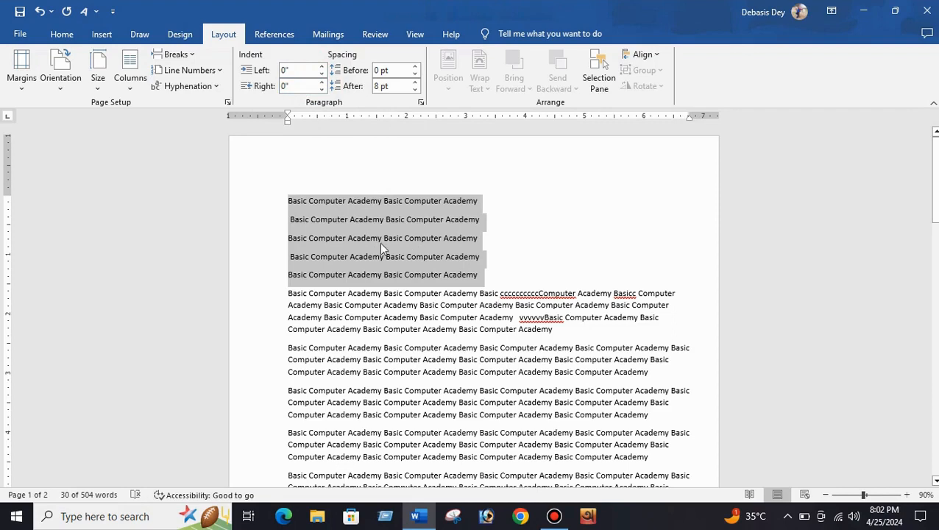
Right-align the five selected paragraphs and set their right indent to 0.4"
left_click(61, 34)
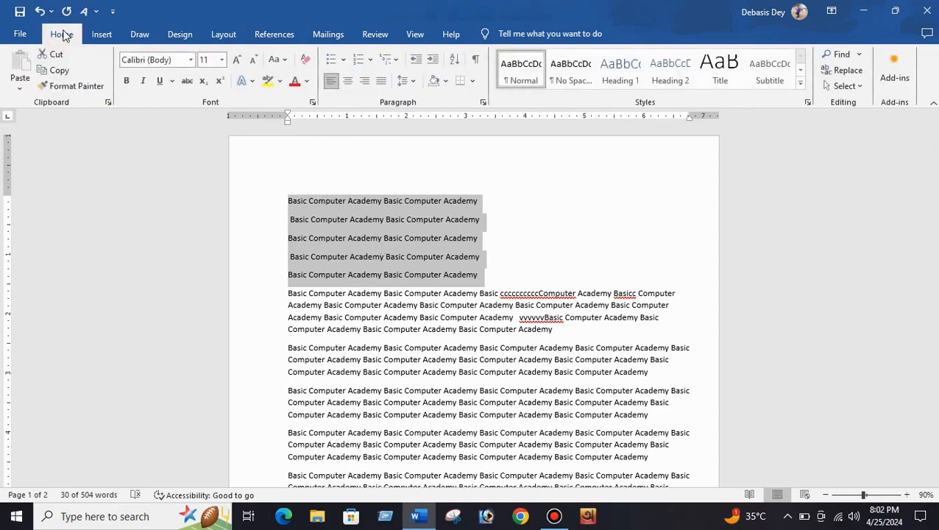
left_click(365, 81)
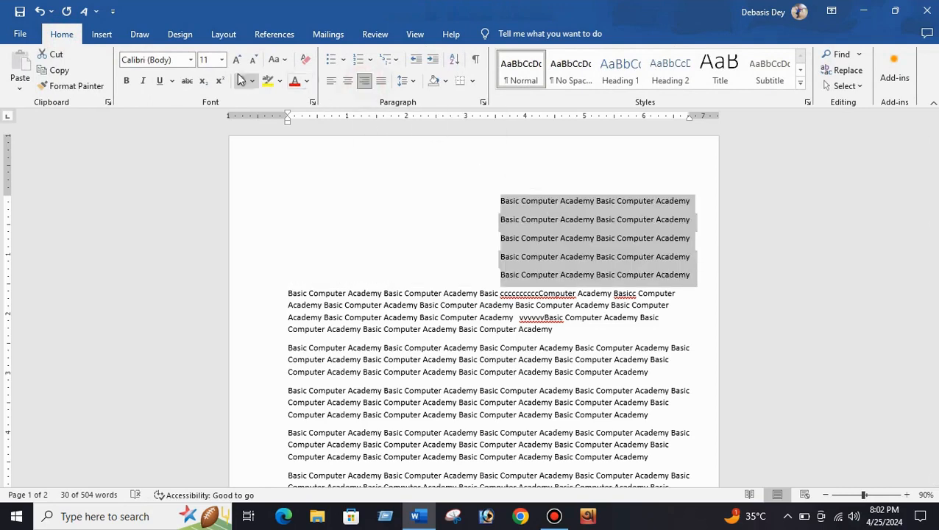
left_click(224, 35)
left_click(321, 83)
left_click(321, 84)
left_click(321, 83)
left_click(321, 83)
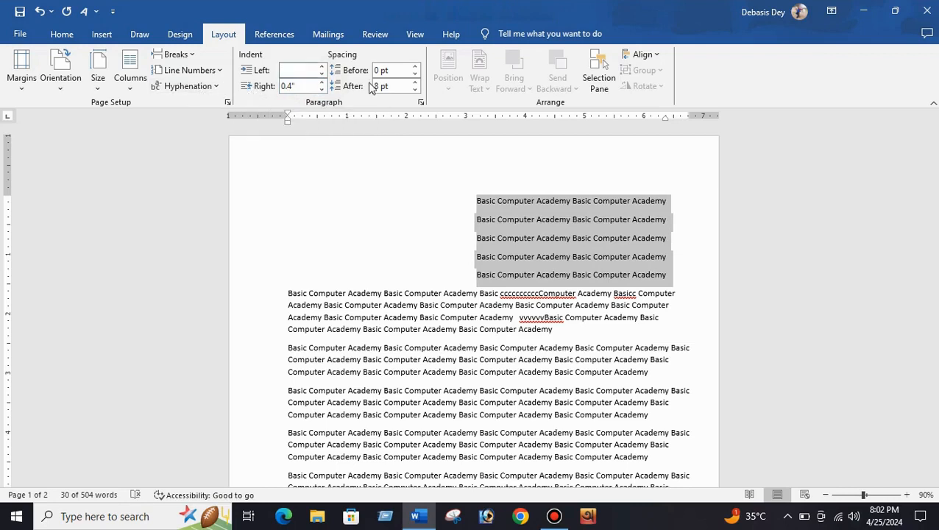
Increase the right indent of the five right-aligned paragraphs further, beyond 0.9"
left_click(321, 83)
left_click(322, 84)
left_click(321, 84)
left_click(321, 84)
left_click(322, 84)
left_click(322, 83)
left_click(322, 83)
left_click(322, 83)
left_click(322, 83)
Decrease the right indent of the five right-aligned paragraphs through zero to -0.5", up to the page edge
left_click(321, 90)
left_click(322, 90)
left_click(321, 90)
left_click(322, 90)
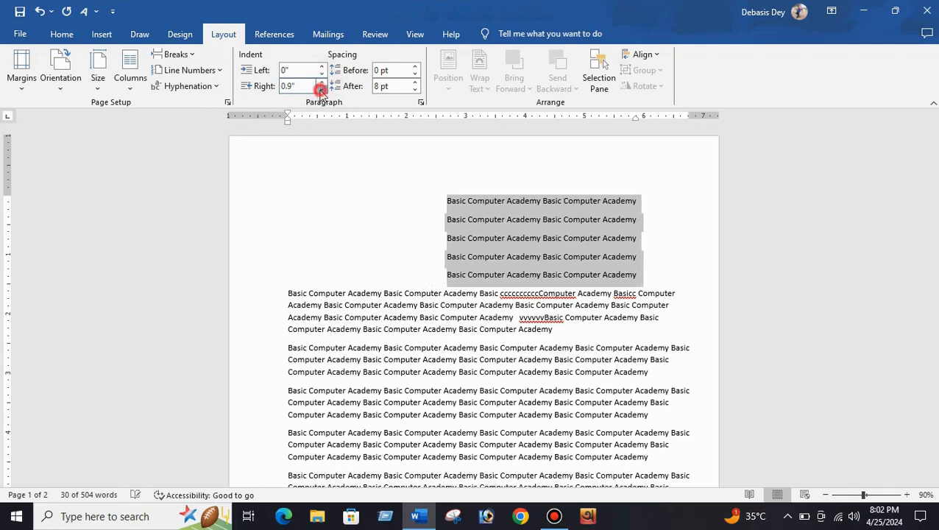
left_click(322, 90)
left_click(322, 90)
left_click(321, 90)
left_click(322, 90)
left_click(321, 90)
left_click(322, 90)
left_click(322, 90)
left_click(322, 90)
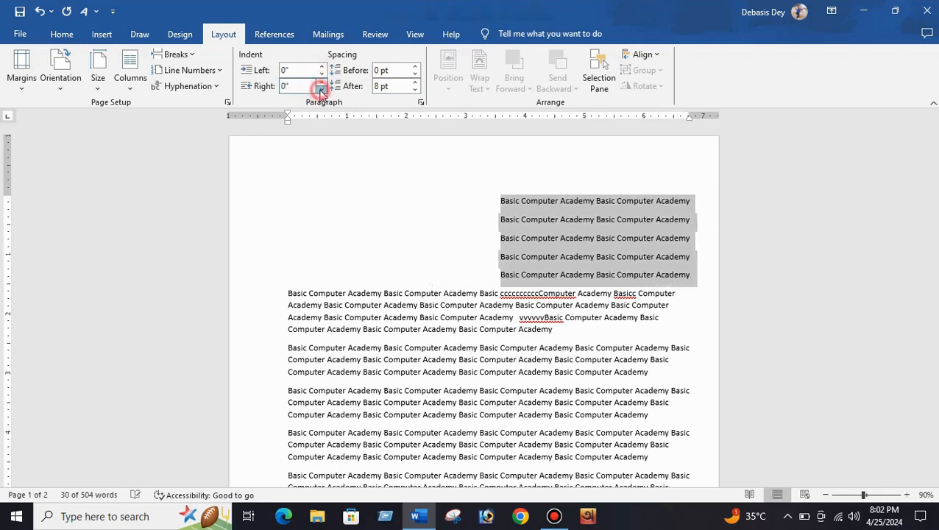
left_click(321, 90)
left_click(322, 89)
left_click(322, 90)
left_click(322, 90)
left_click(322, 90)
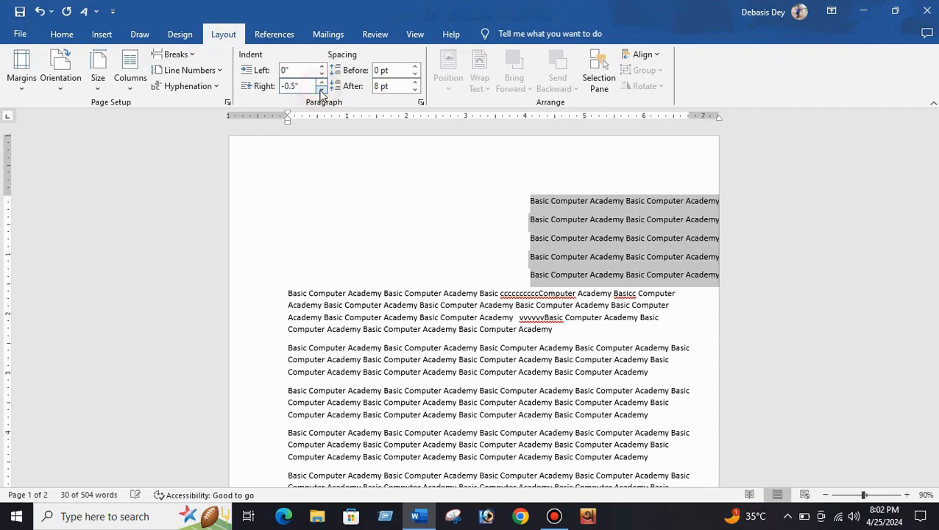
Bring the right indent of the five right-aligned paragraphs back to 0"
left_click(321, 83)
left_click(322, 83)
left_click(321, 83)
left_click(321, 82)
left_click(322, 83)
left_click(322, 82)
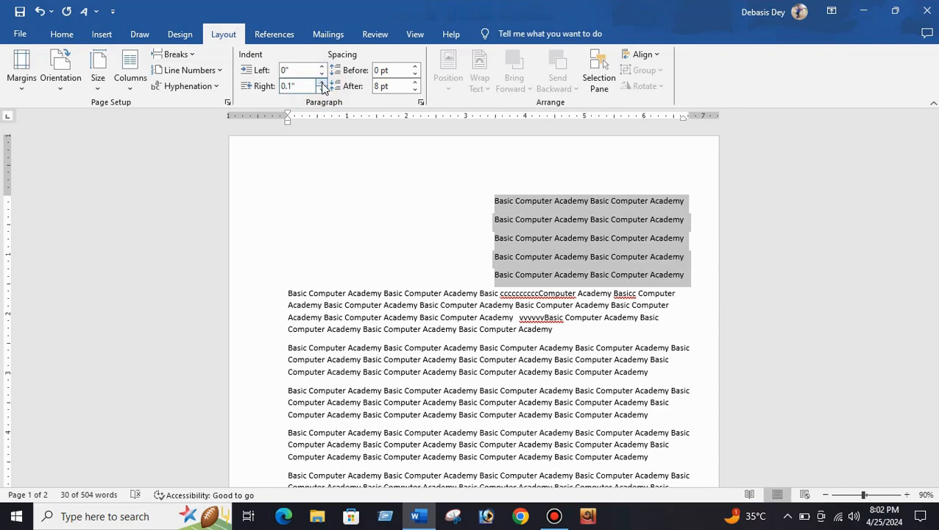
left_click(322, 90)
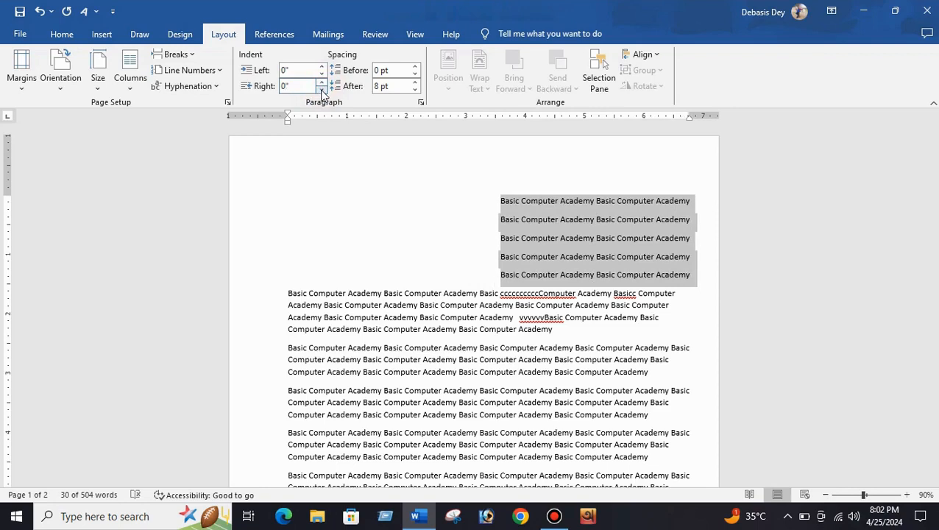
Set the right indent of the five right-aligned paragraphs to 3.3"
left_click_drag(321, 84, 322, 86)
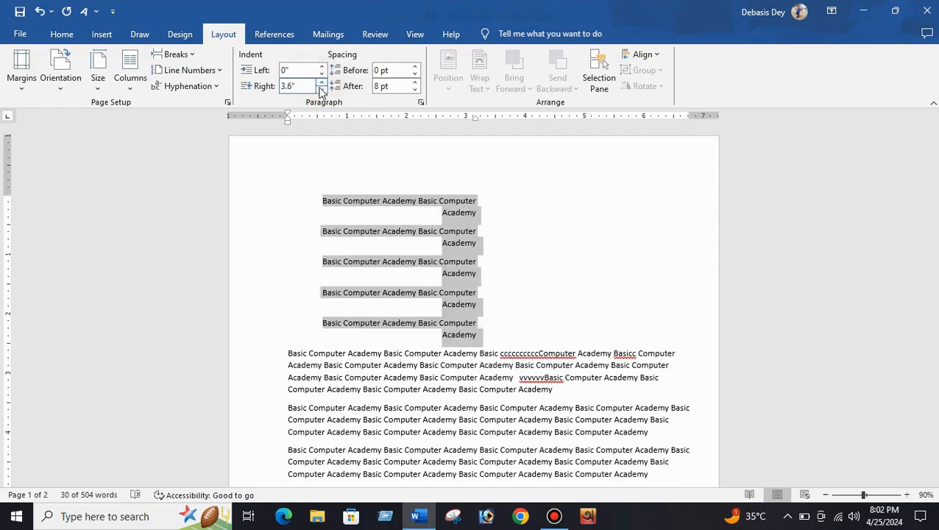
left_click(321, 89)
left_click(321, 89)
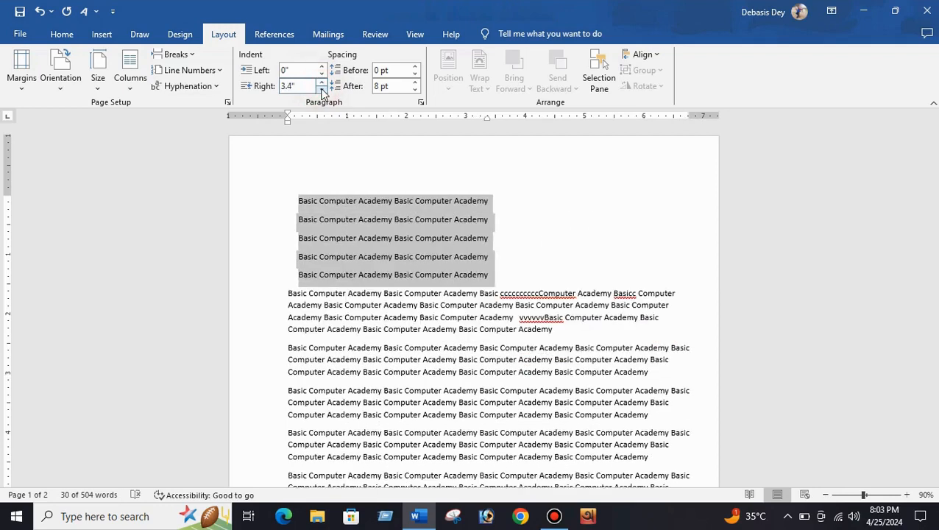
left_click(321, 89)
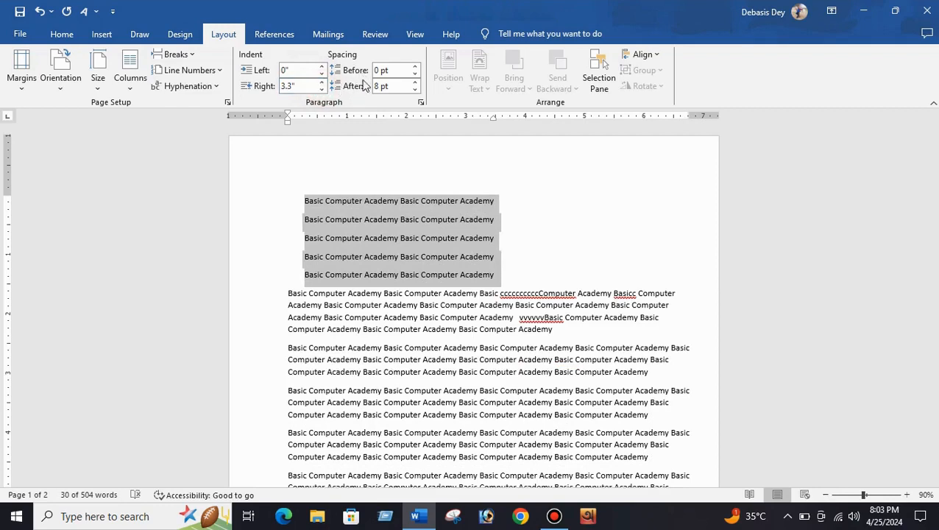
left_click(59, 35)
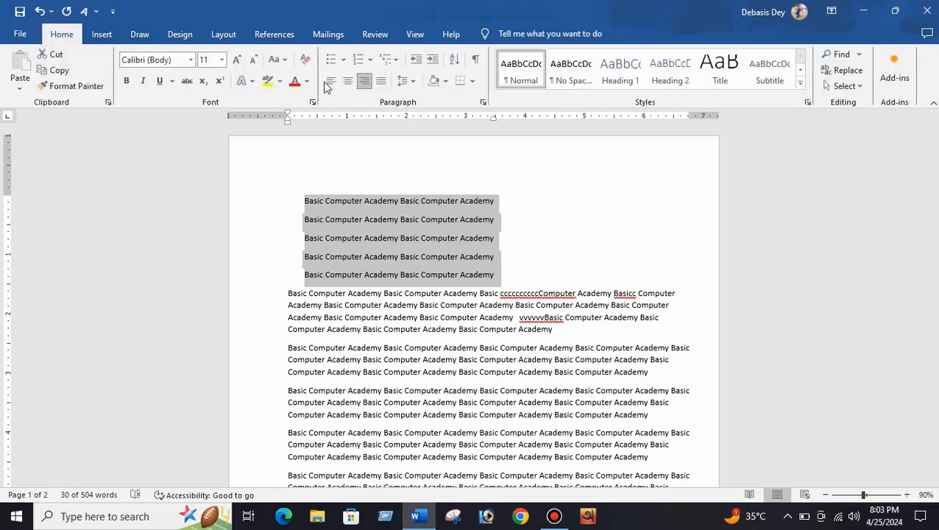
left_click(414, 86)
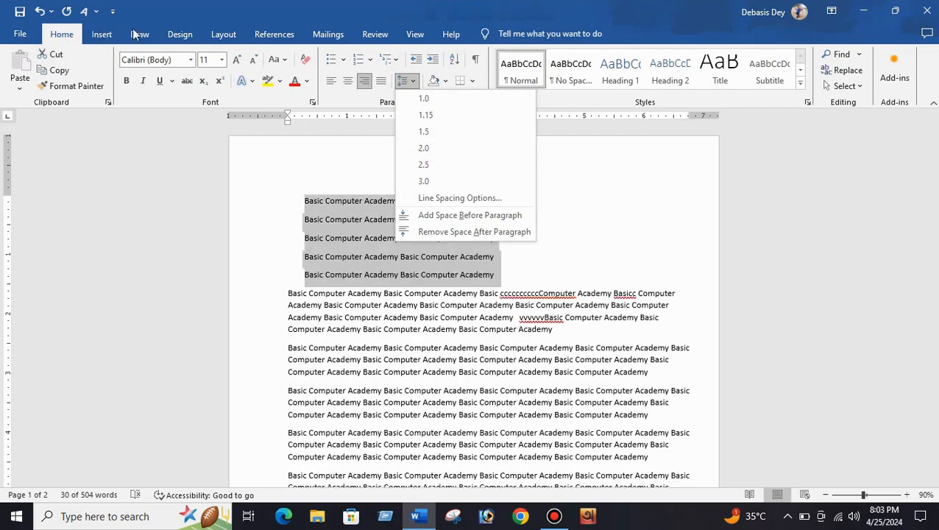
left_click(225, 34)
left_click(225, 36)
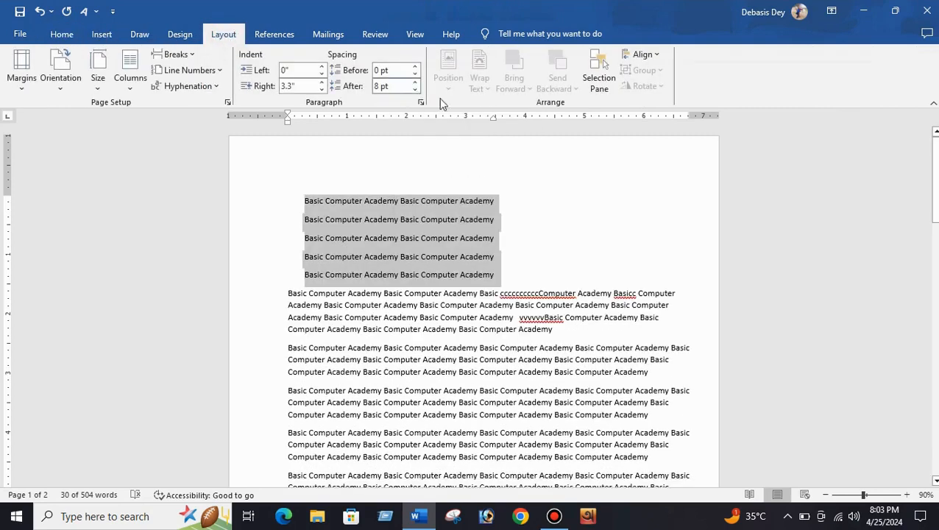
Select only the second short paragraph and increase its spacing before to 48 pt
left_click(518, 304)
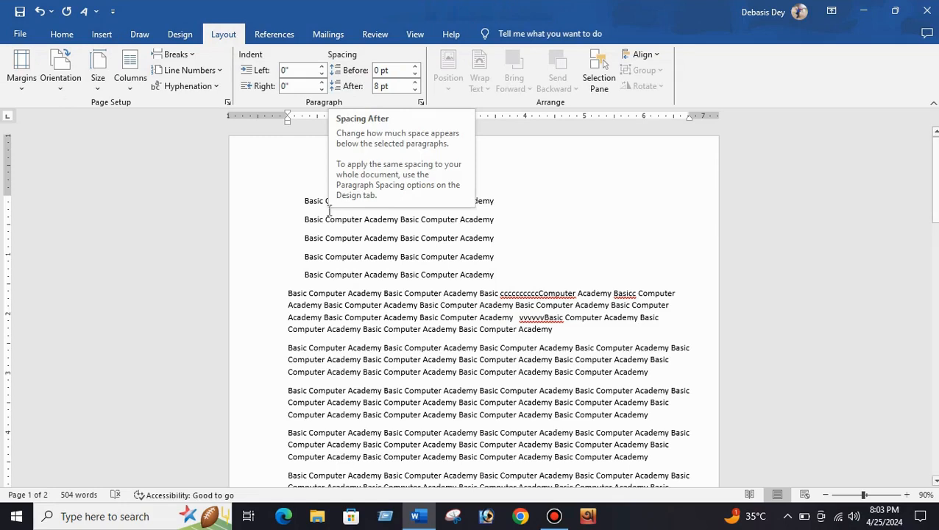
left_click_drag(304, 224, 526, 229)
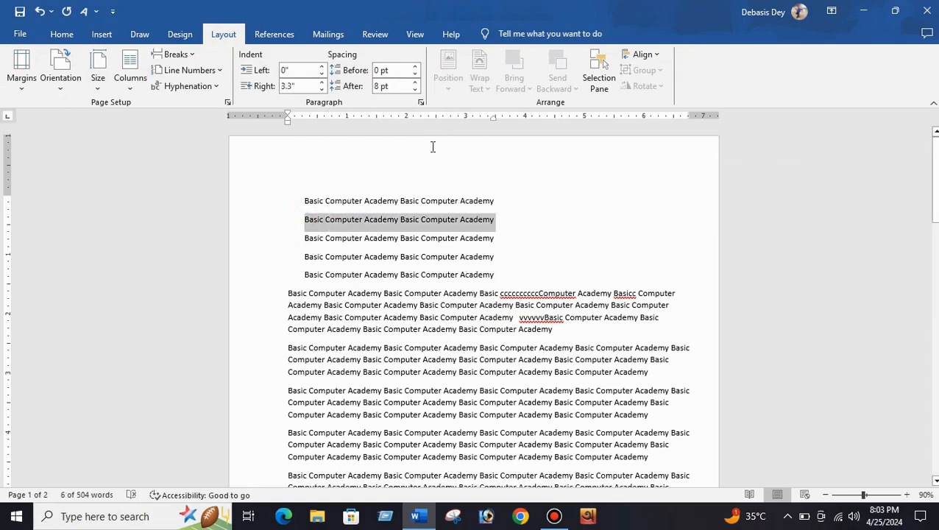
left_click(416, 66)
left_click(416, 67)
left_click(416, 67)
left_click(416, 66)
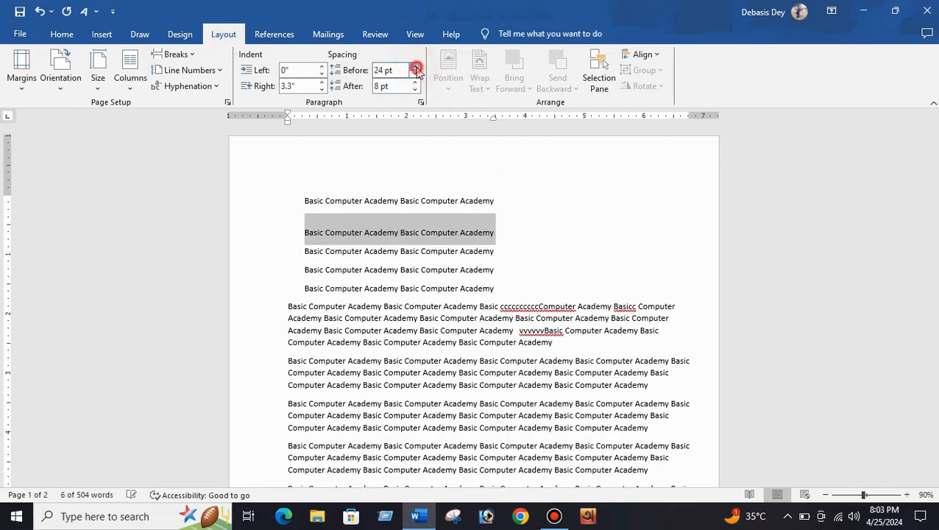
left_click(416, 67)
left_click(415, 67)
left_click(415, 67)
left_click(415, 67)
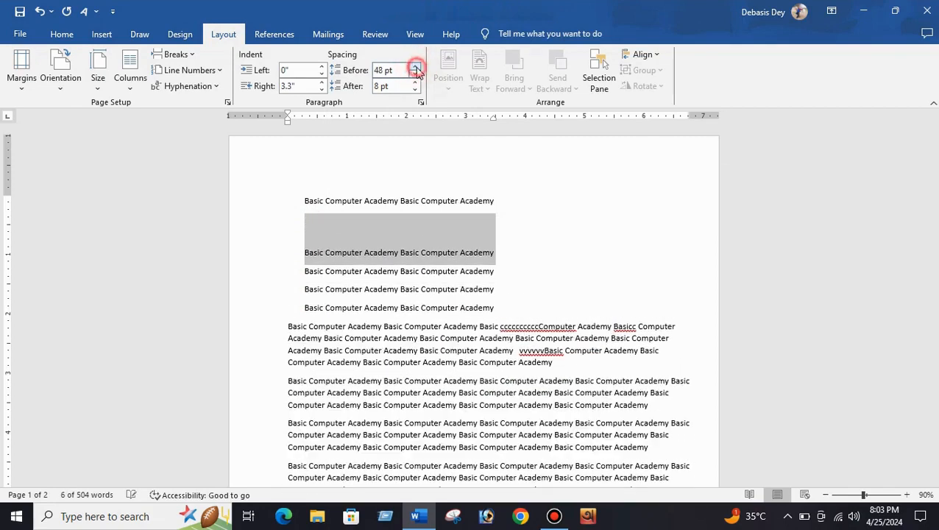
Lower the second paragraph's spacing before all the way down to Auto and set it back to 0 pt
left_click(415, 75)
left_click(416, 75)
left_click(415, 75)
left_click(415, 75)
left_click(416, 75)
left_click(415, 75)
left_click(415, 75)
left_click(415, 75)
left_click(415, 75)
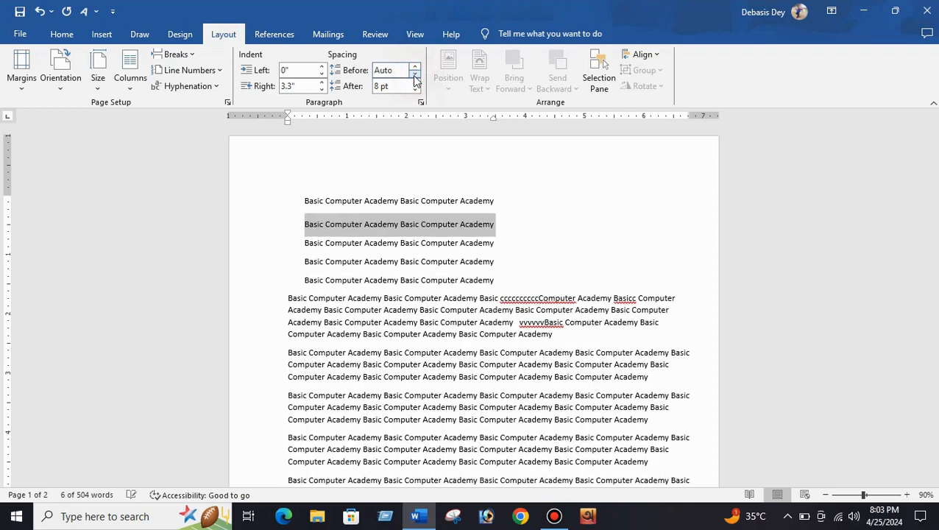
left_click(415, 75)
left_click(415, 74)
left_click(415, 74)
left_click(415, 75)
left_click(415, 75)
left_click(415, 75)
left_click(416, 74)
left_click(416, 75)
left_click(416, 75)
left_click(416, 71)
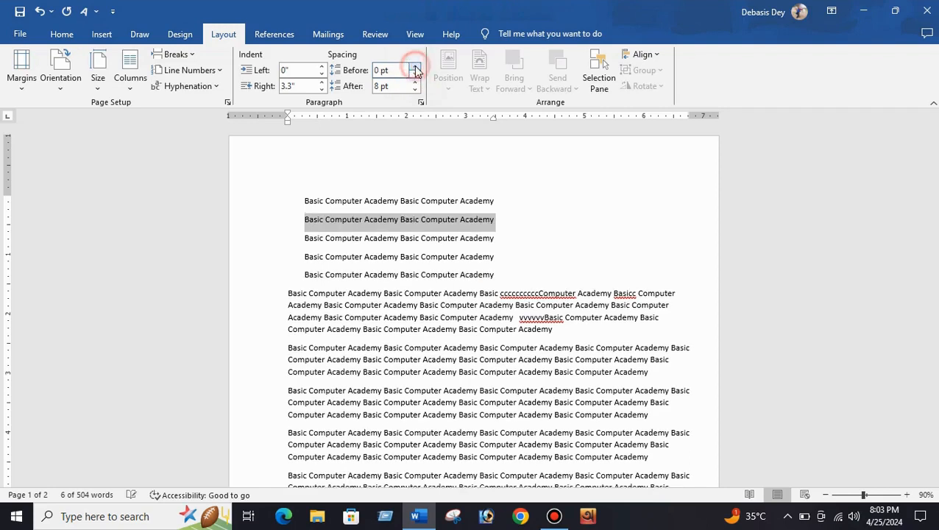
Raise the second paragraph's spacing before to 24 pt and return it to 0 pt
left_click(416, 67)
left_click(416, 67)
left_click(416, 67)
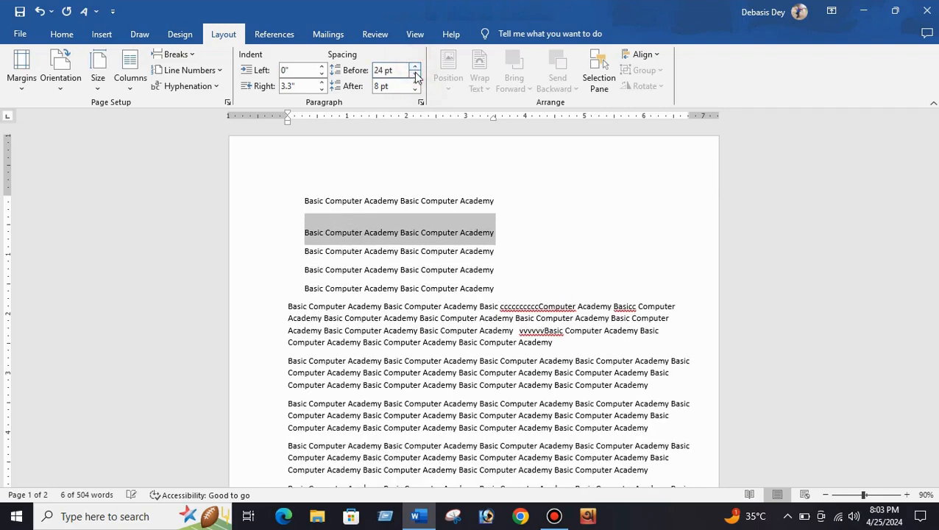
left_click(416, 75)
left_click(415, 75)
left_click(415, 76)
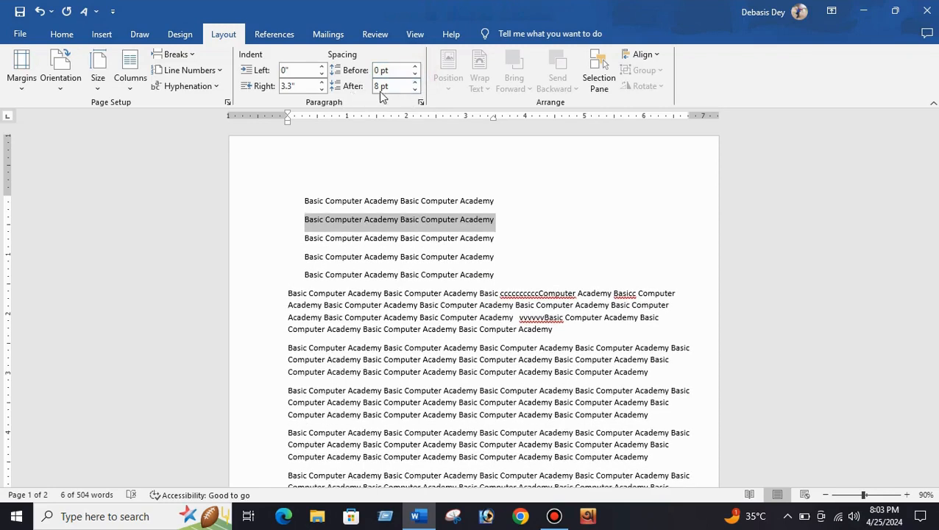
Increase the selected second short paragraph's spacing after to 54 pt
left_click(416, 84)
left_click(416, 83)
left_click(416, 83)
left_click(416, 83)
left_click(416, 83)
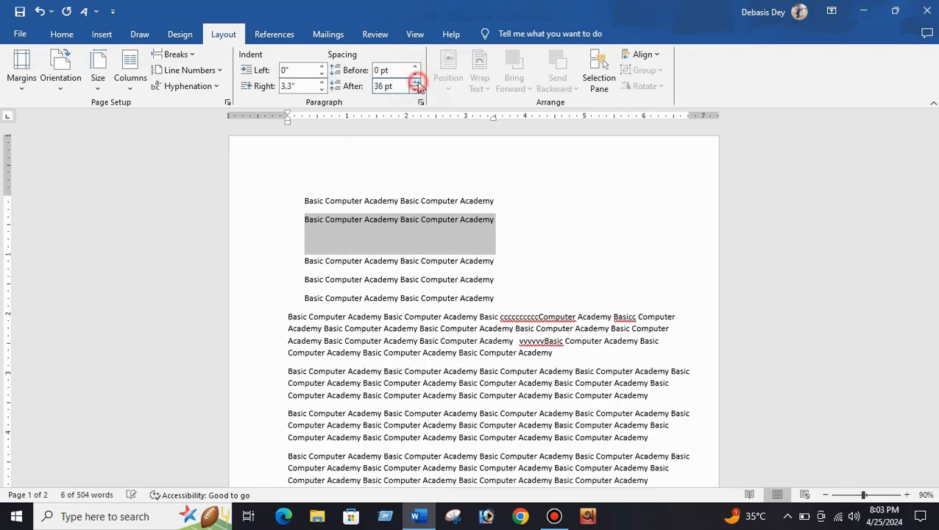
left_click(416, 83)
left_click(416, 84)
left_click(416, 84)
Increase the selected second short paragraph's spacing before to 54 pt
left_click(415, 67)
left_click(416, 67)
left_click(415, 67)
left_click(416, 67)
left_click(415, 67)
left_click(415, 67)
left_click(416, 67)
left_click(416, 67)
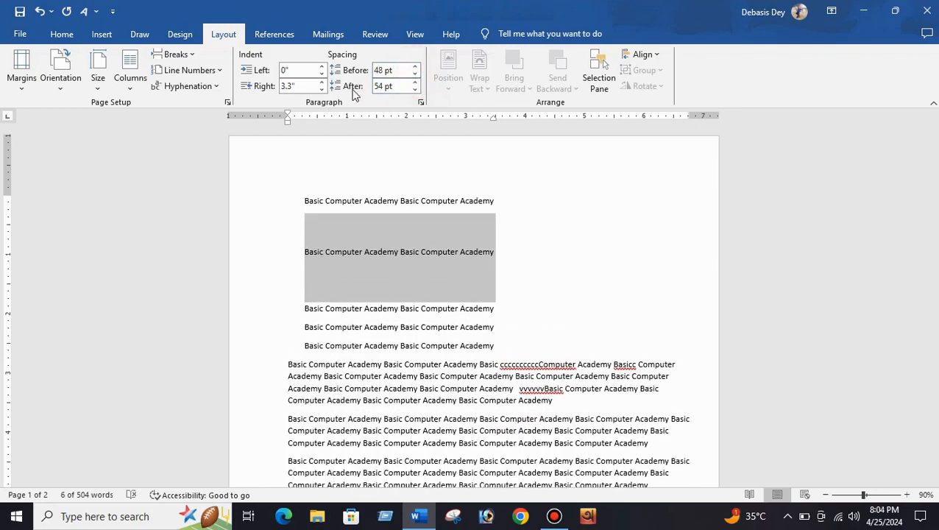
left_click(415, 68)
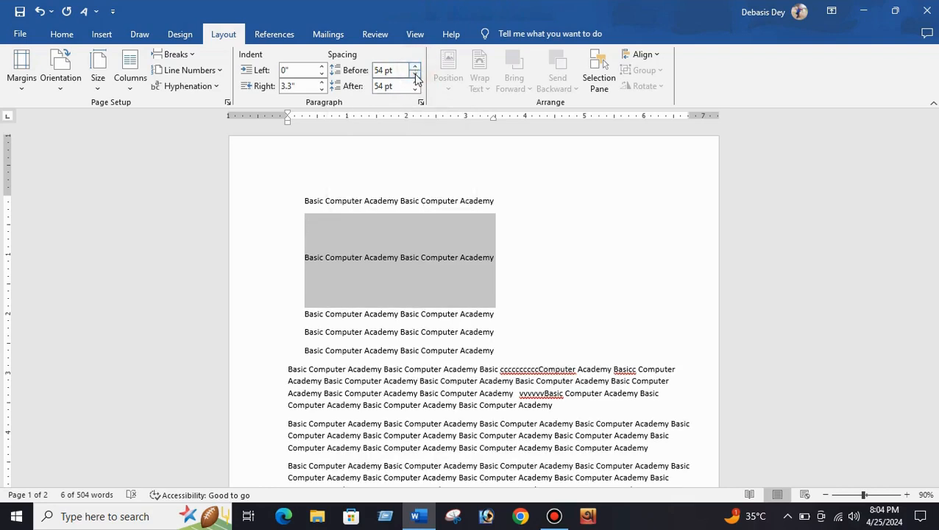
Lower the second short paragraph's spacing before and after to Auto and deselect the paragraph
left_click(415, 74)
left_click(415, 75)
left_click(415, 75)
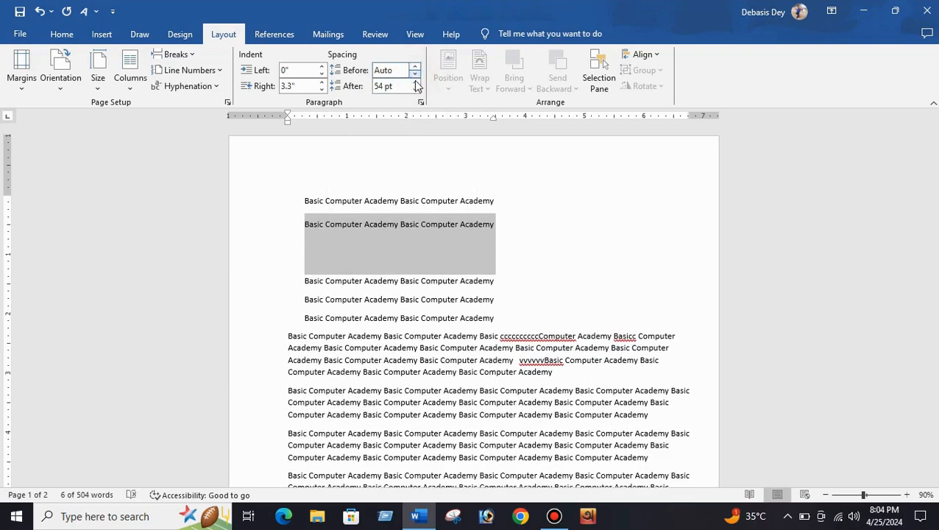
left_click(415, 91)
left_click(415, 91)
left_click(415, 91)
left_click(415, 92)
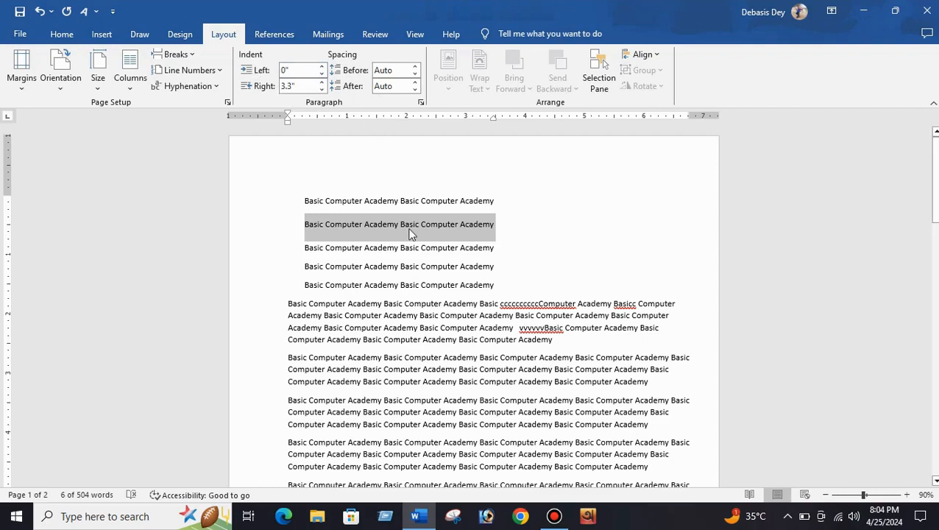
left_click(450, 284)
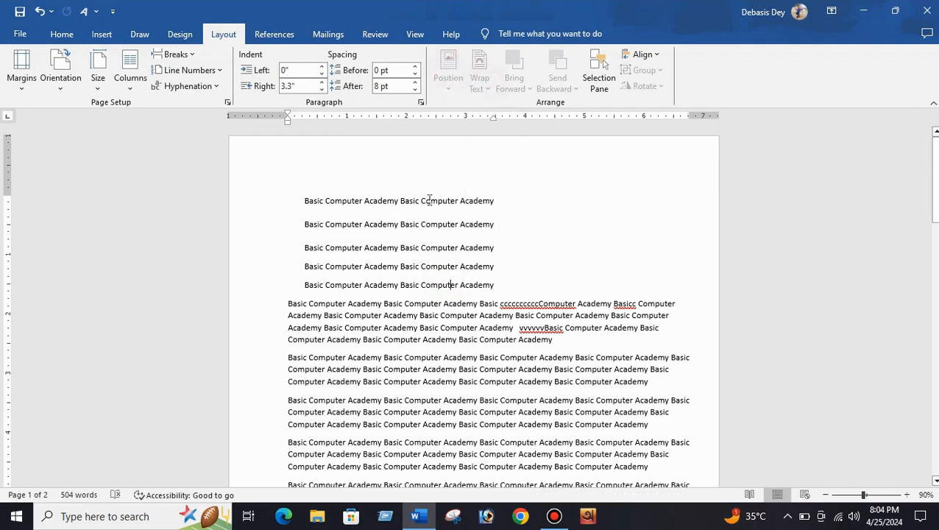
left_click(404, 328)
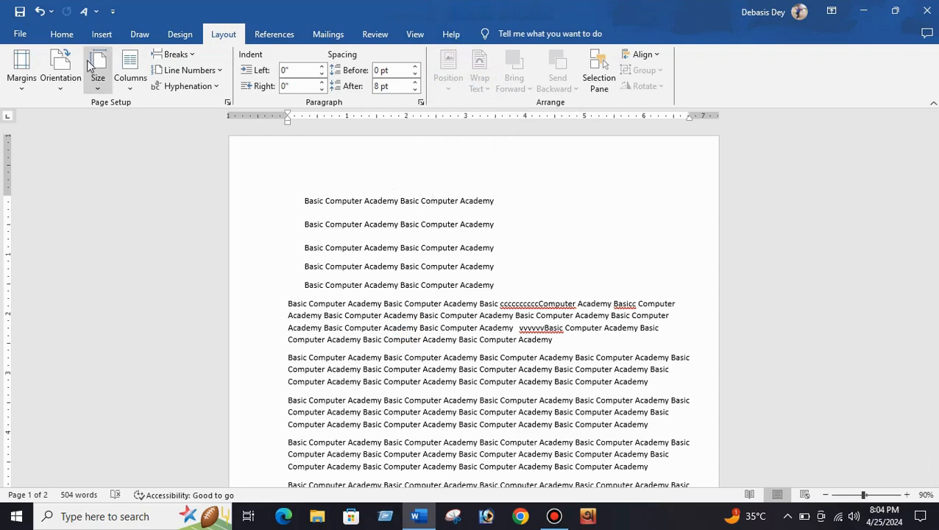
Draw a smiley face shape about 1.34" high and 1.38" wide over the first long paragraphs
left_click(103, 35)
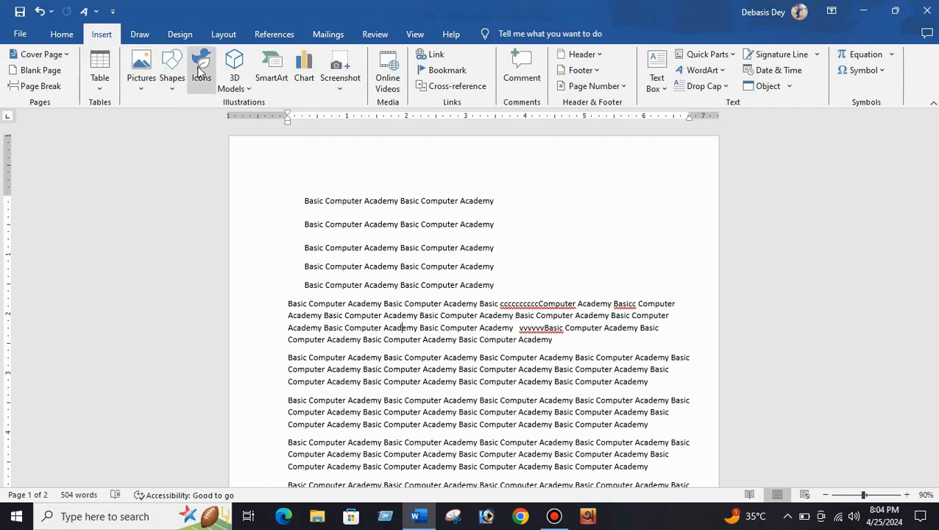
left_click(173, 84)
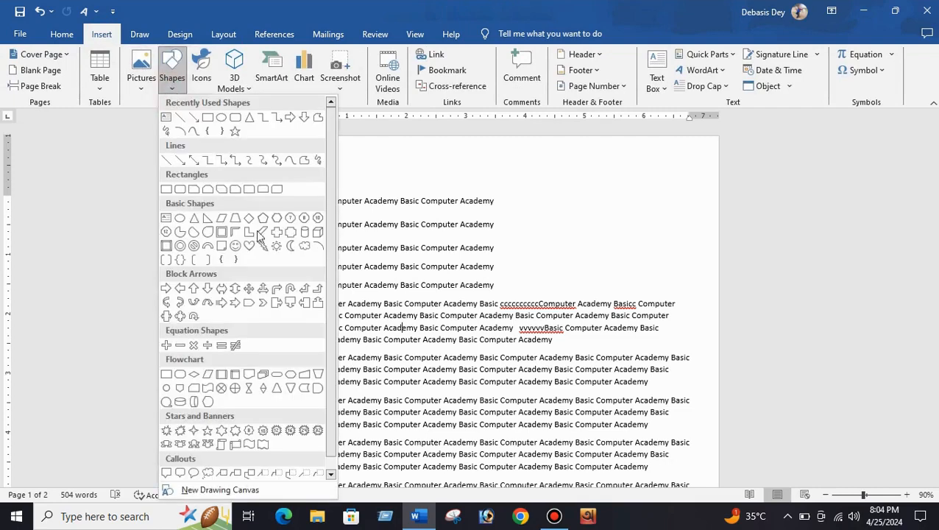
left_click(234, 248)
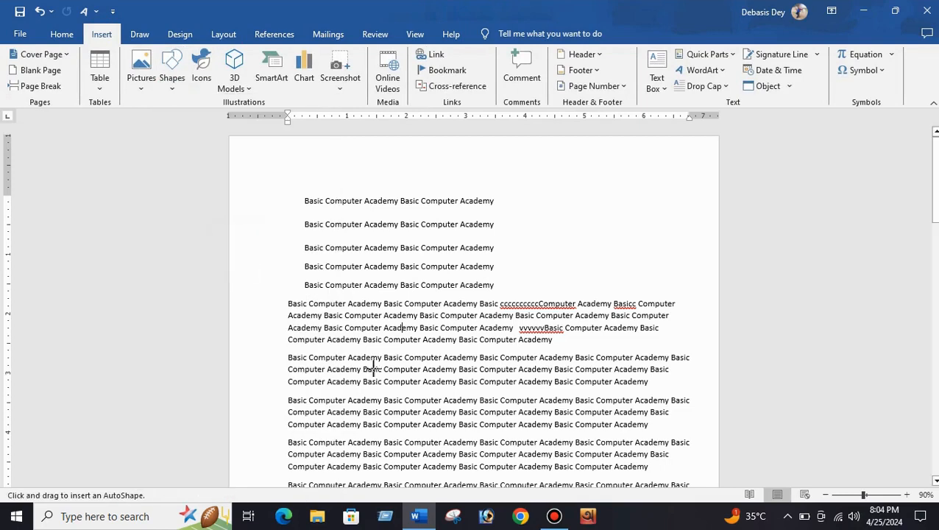
left_click(409, 332)
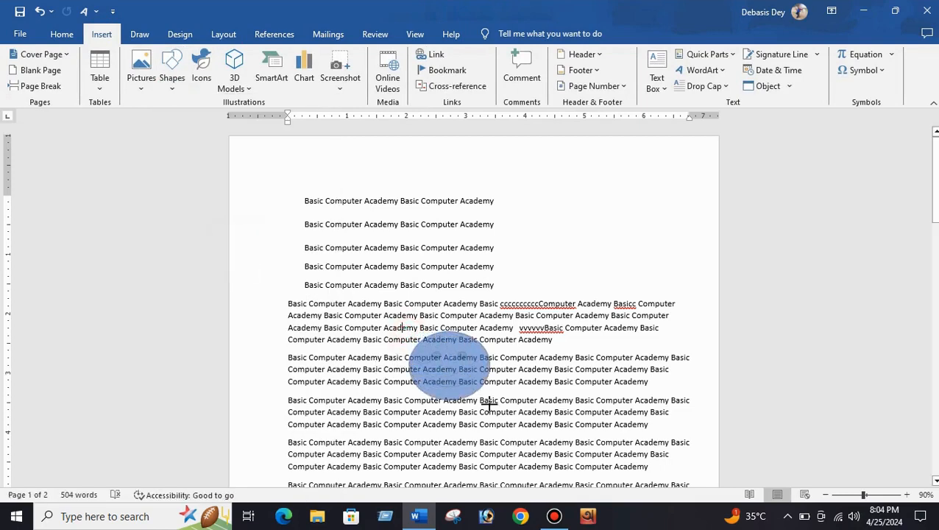
left_click_drag(492, 412, 491, 410)
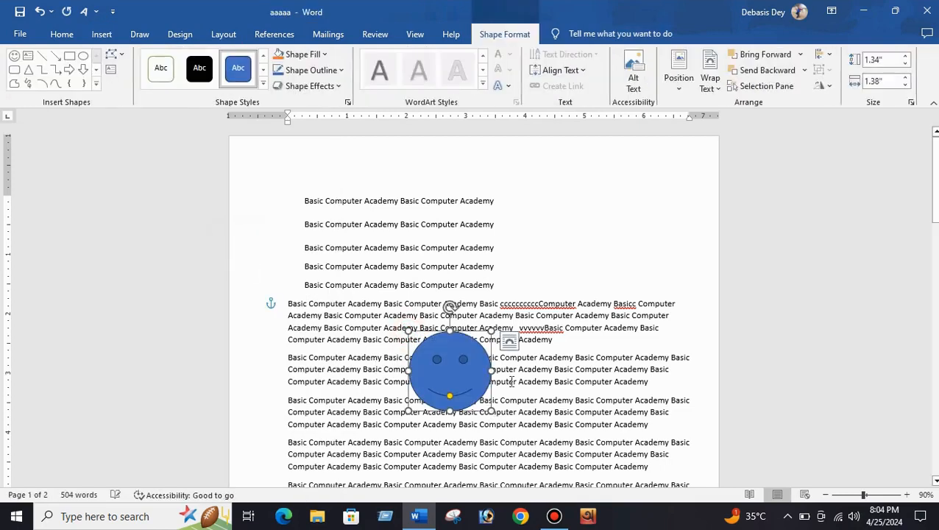
Try positioning the smiley face in the middle center of the page with text wrapping, and undo the change
left_click(224, 37)
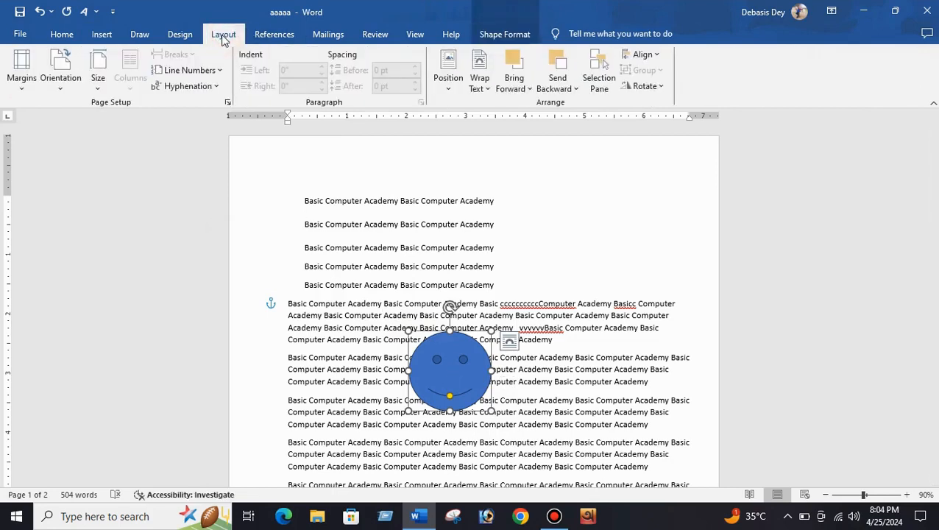
left_click(449, 89)
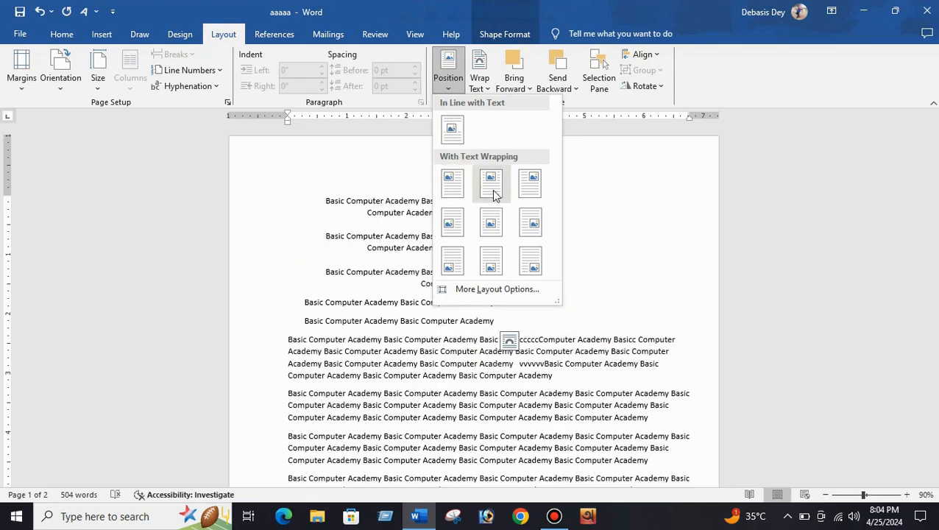
left_click(493, 231)
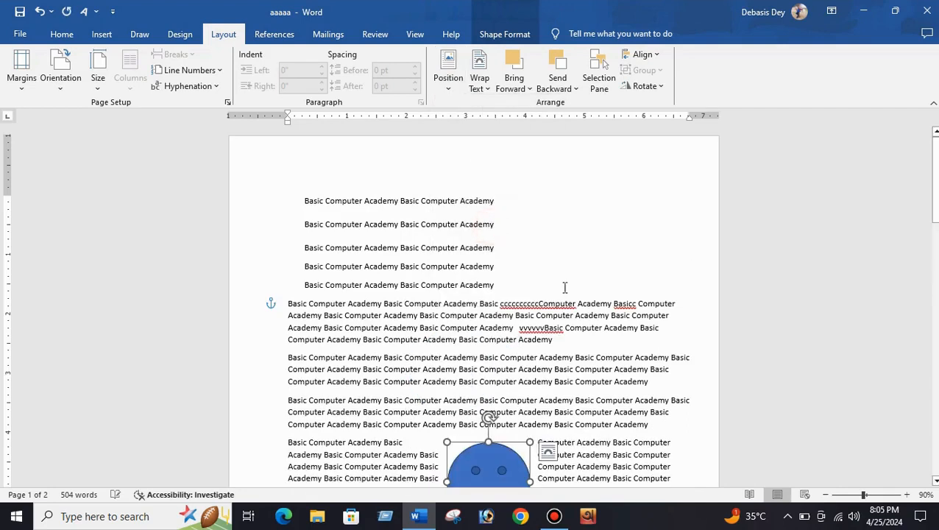
scroll(621, 325, "down", 3)
scroll(621, 325, "down", 3)
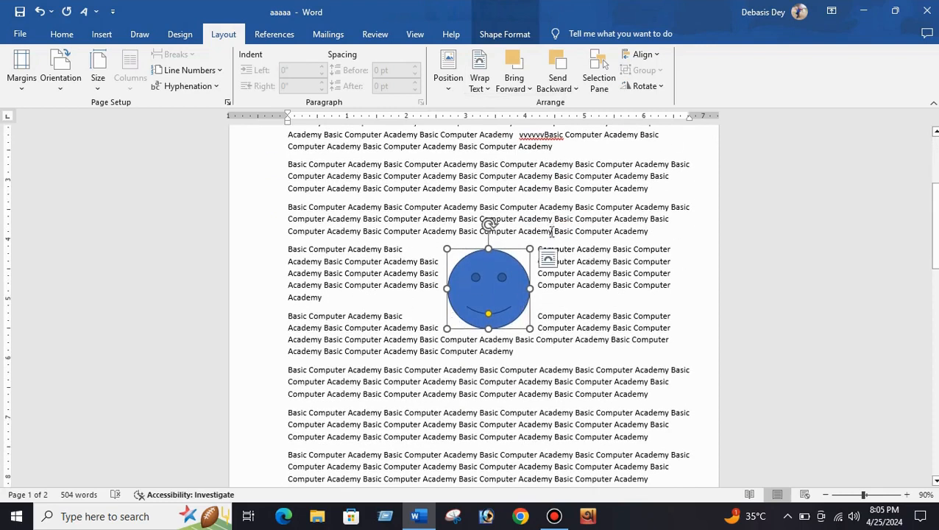
key("ctrl+z")
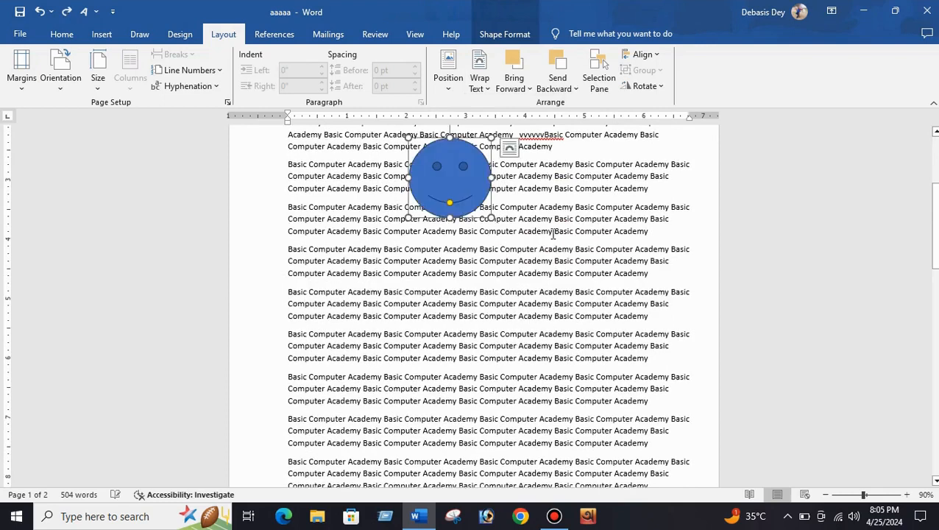
Move the smiley face down over the text and position it in the middle center of the page with square text wrapping
left_click_drag(450, 177, 502, 255)
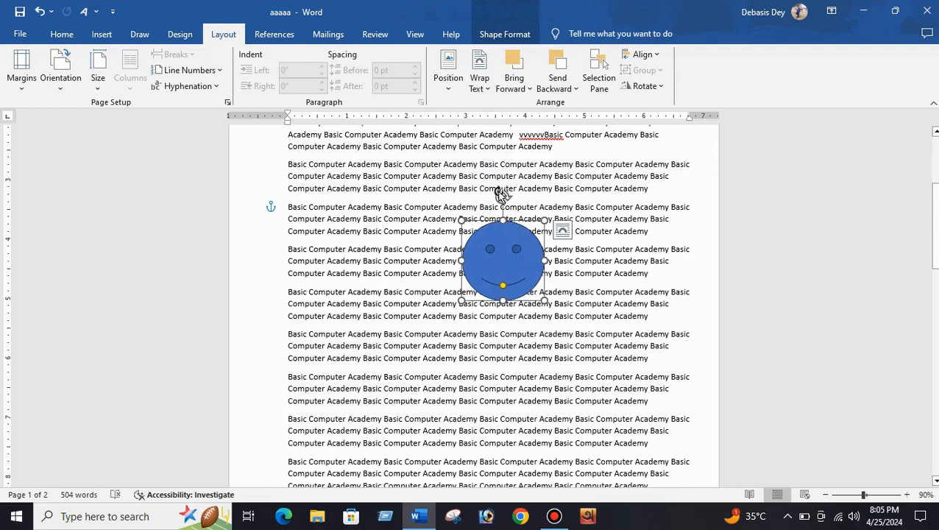
scroll(495, 184, "up", 5)
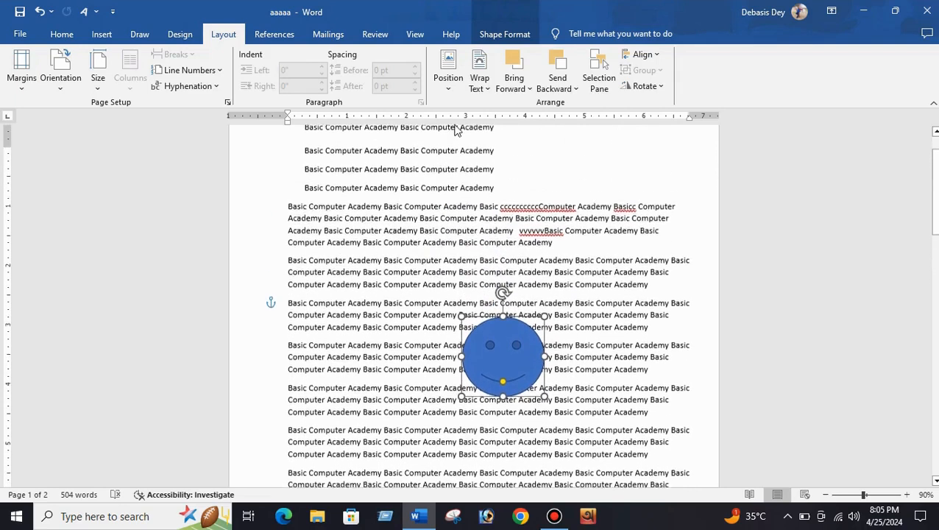
left_click(449, 84)
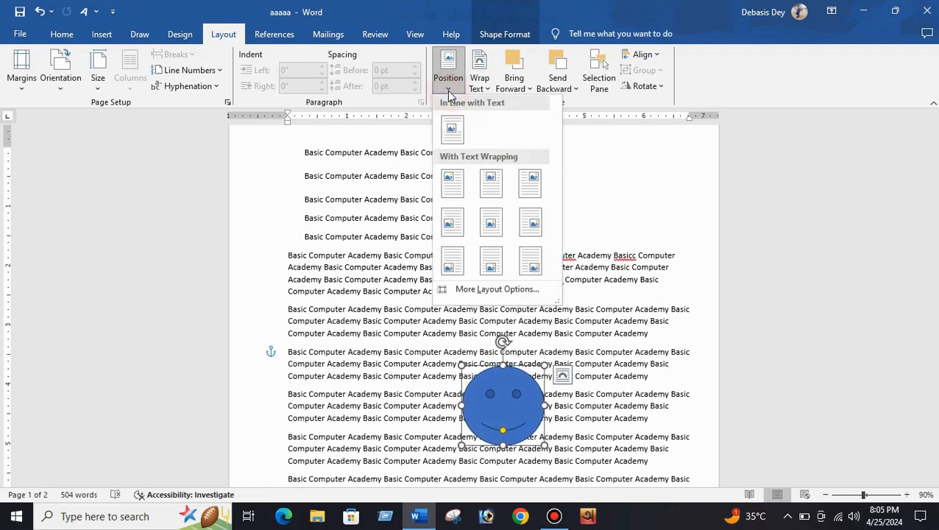
left_click(492, 223)
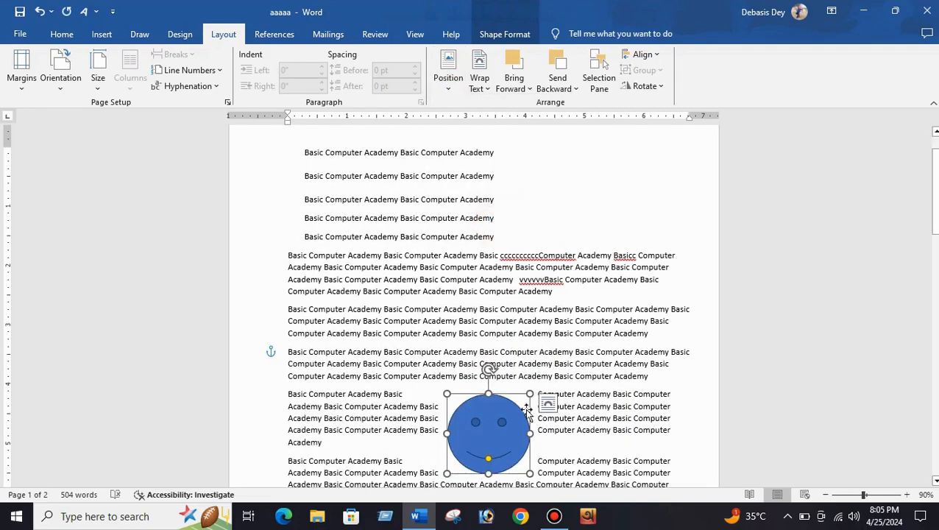
scroll(560, 405, "down", 3)
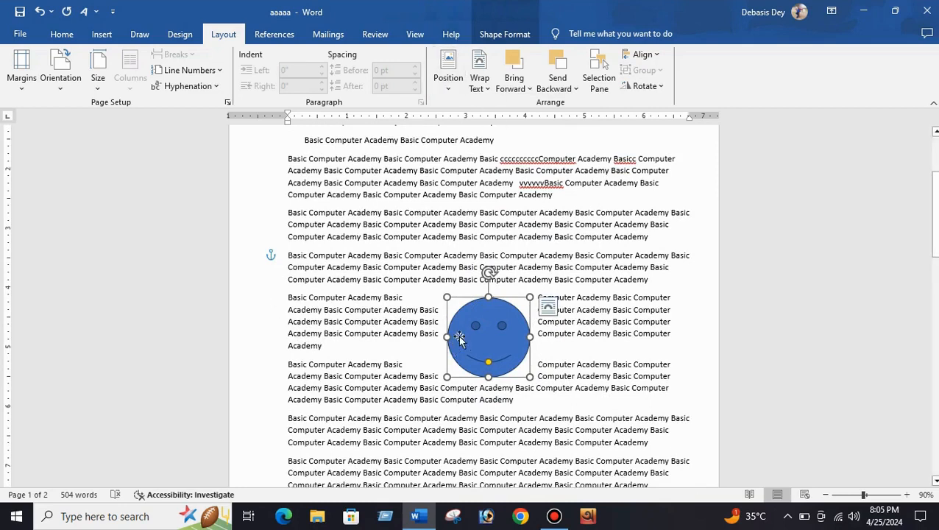
Reapply the middle center position with text wrapping and move the smiley face up and left into the second and third long paragraphs
left_click(450, 90)
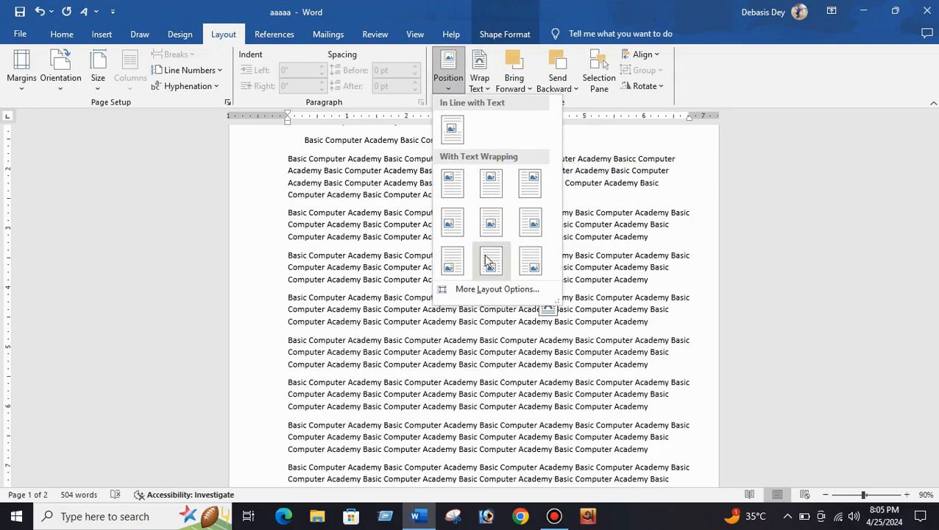
left_click(488, 225)
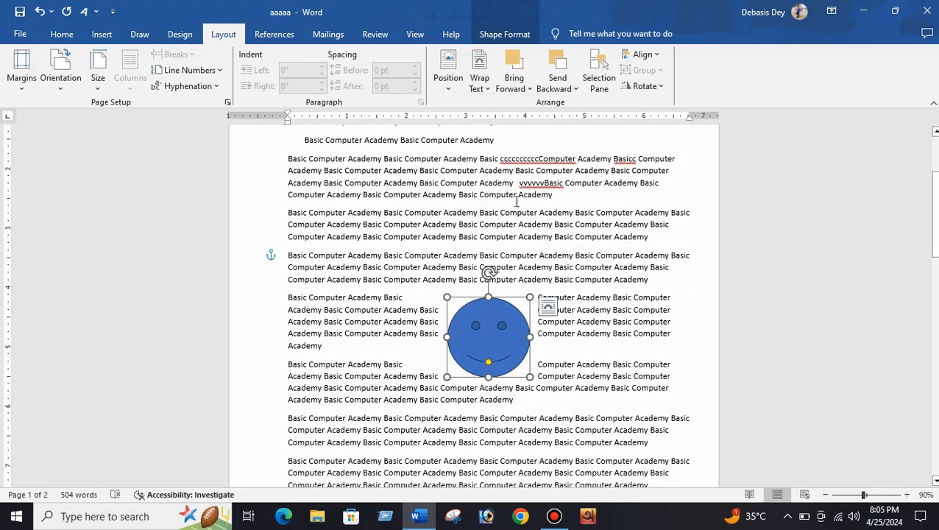
left_click_drag(477, 352, 436, 256)
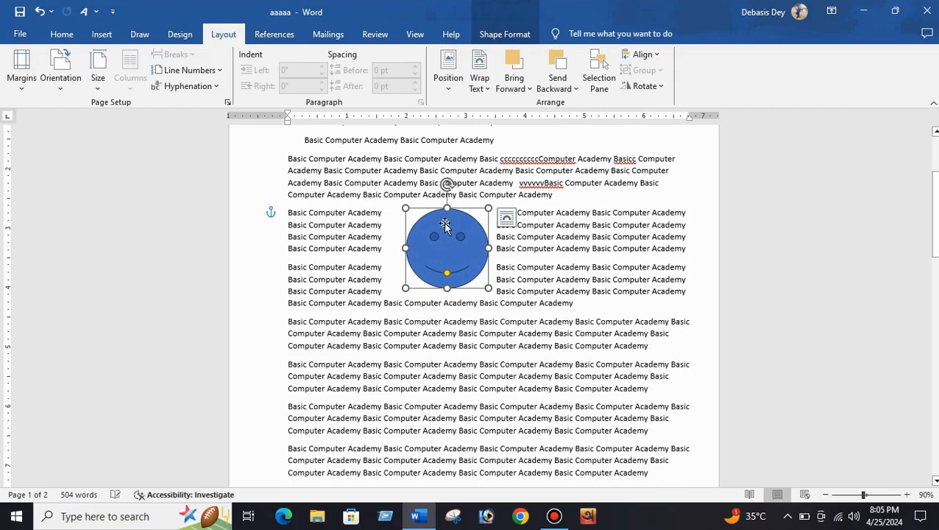
Edit the smiley face's wrap points, pulling five of them outward around the shape to form a star-like wrapping outline
left_click(486, 90)
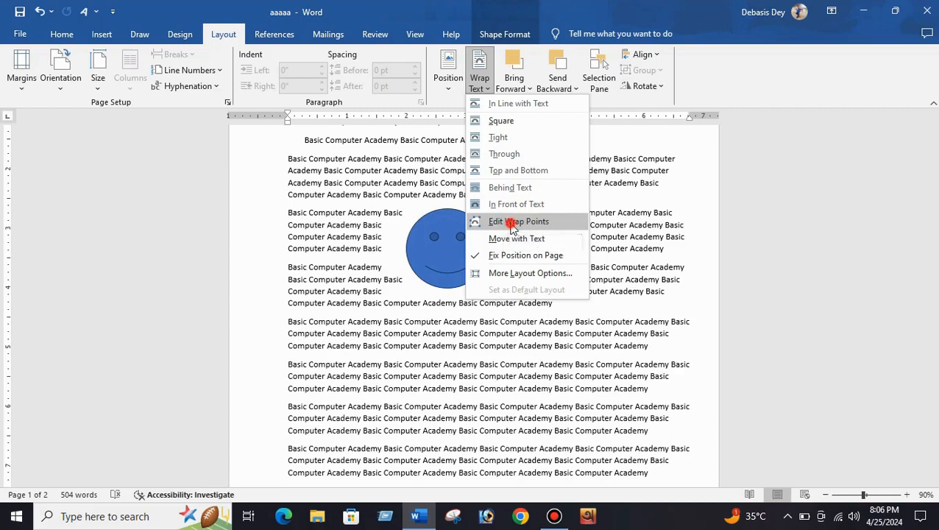
left_click(515, 221)
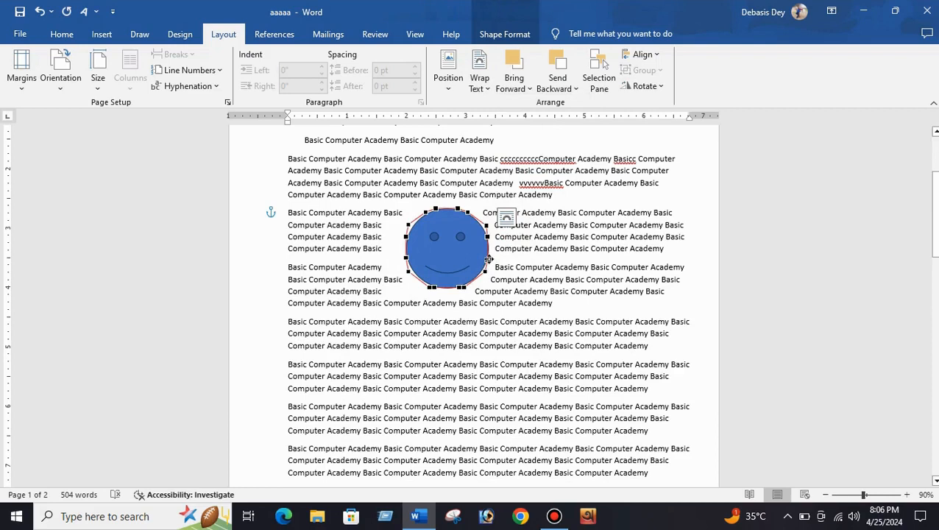
left_click_drag(485, 258, 536, 282)
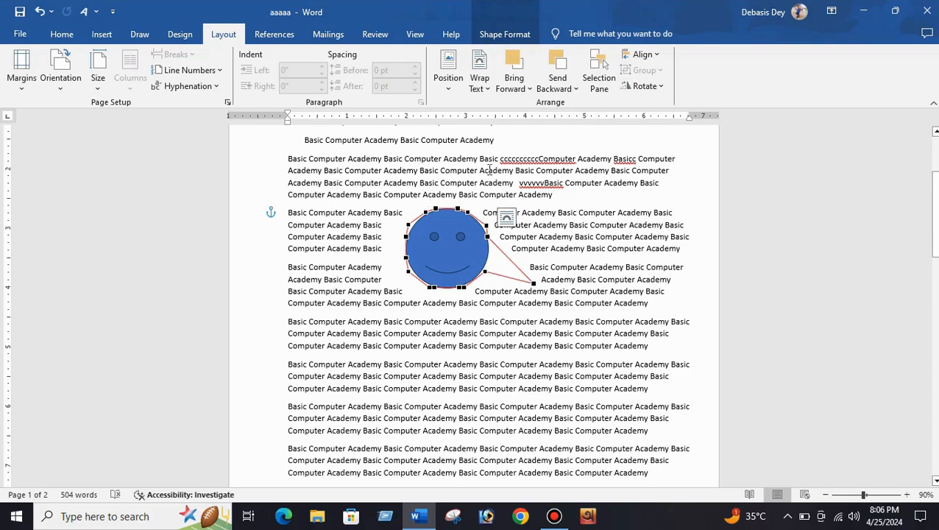
left_click_drag(468, 211, 497, 172)
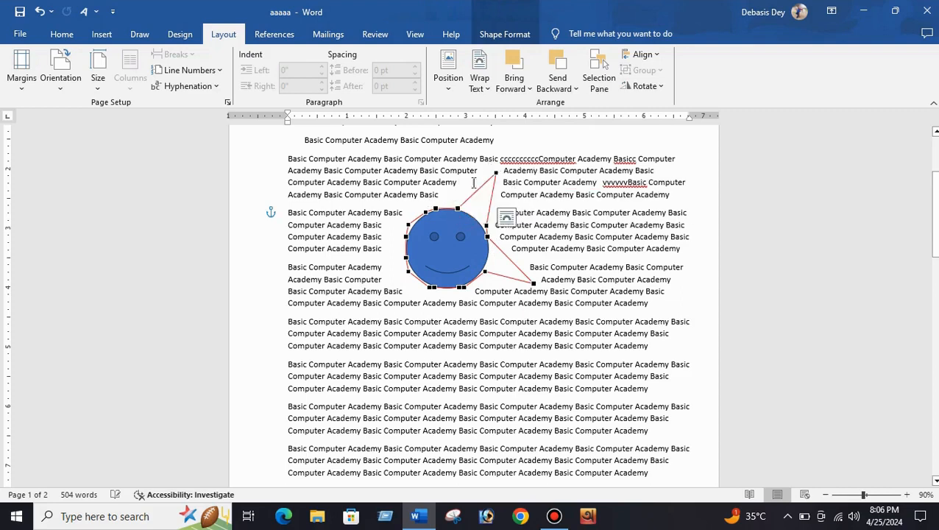
left_click_drag(409, 236, 357, 214)
left_click_drag(409, 270, 375, 307)
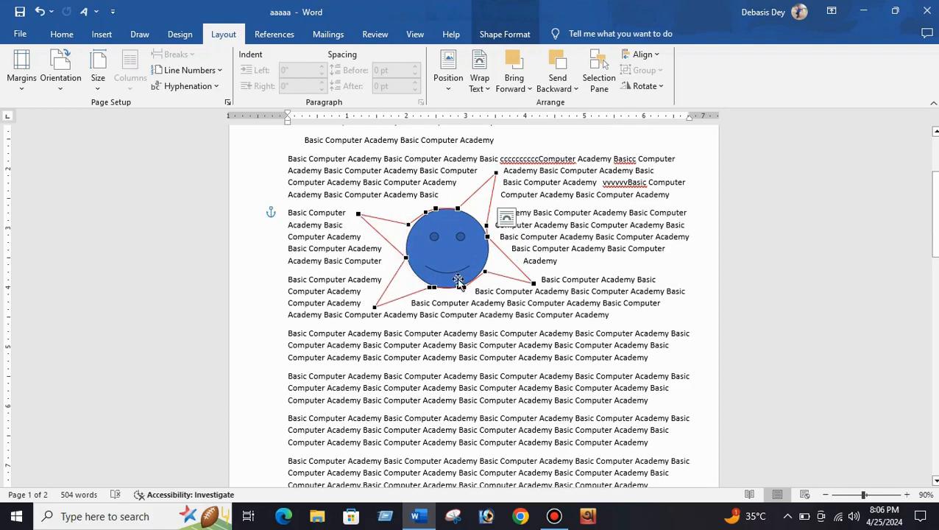
left_click_drag(457, 287, 469, 317)
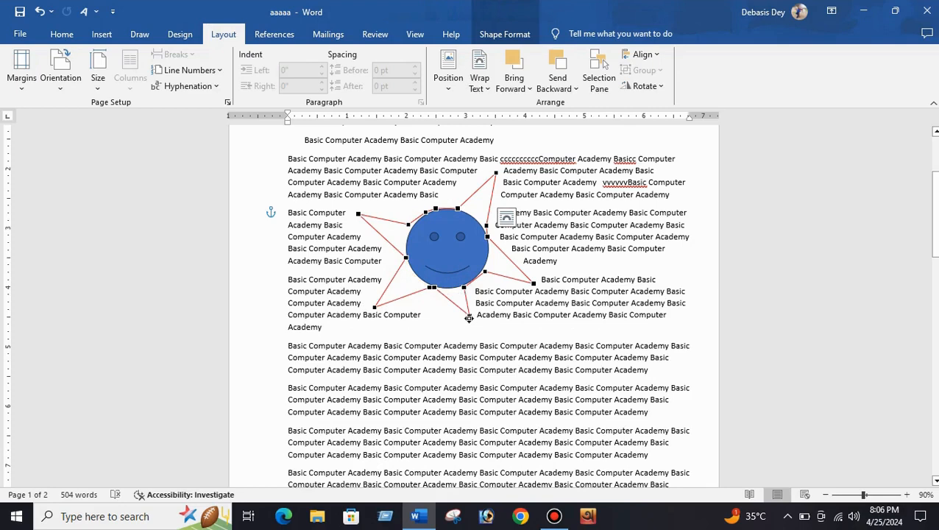
Set the smiley face to move with text, and switch it back to a fixed position on the page
left_click(447, 82)
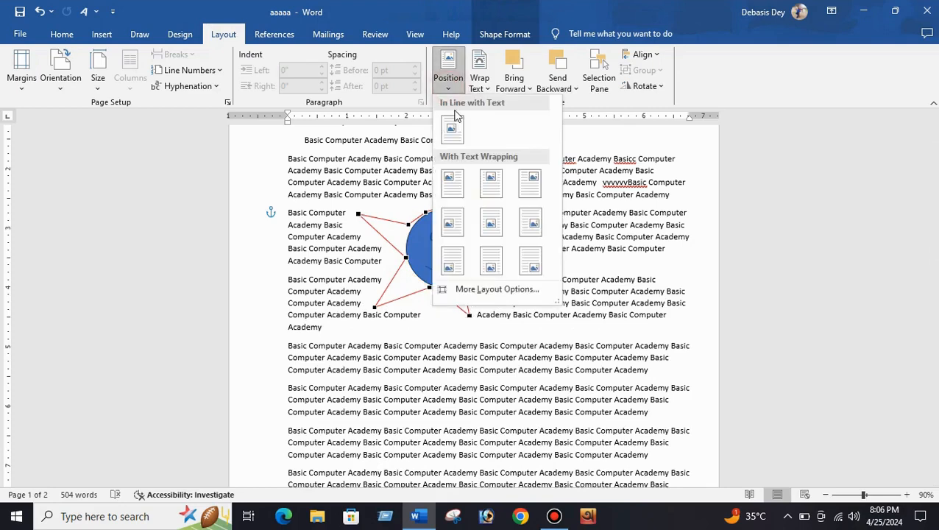
left_click(476, 89)
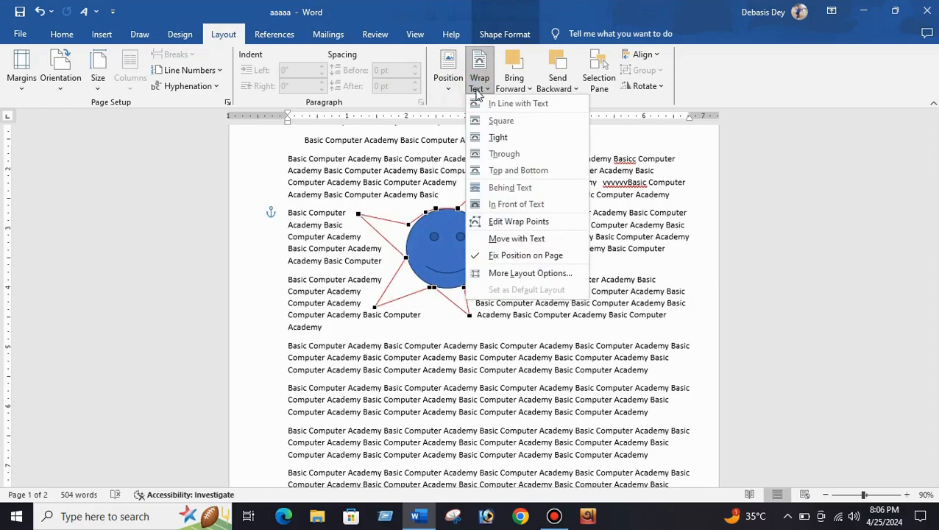
left_click(506, 258)
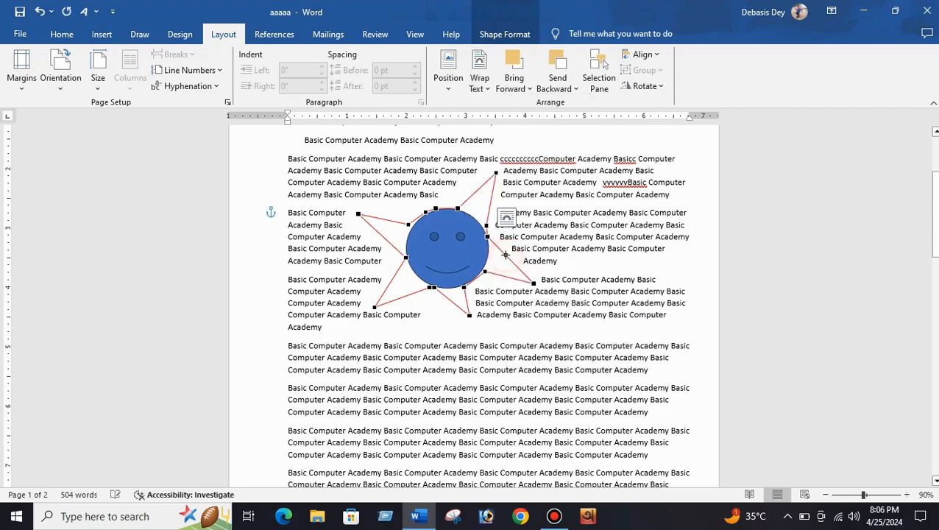
left_click(479, 80)
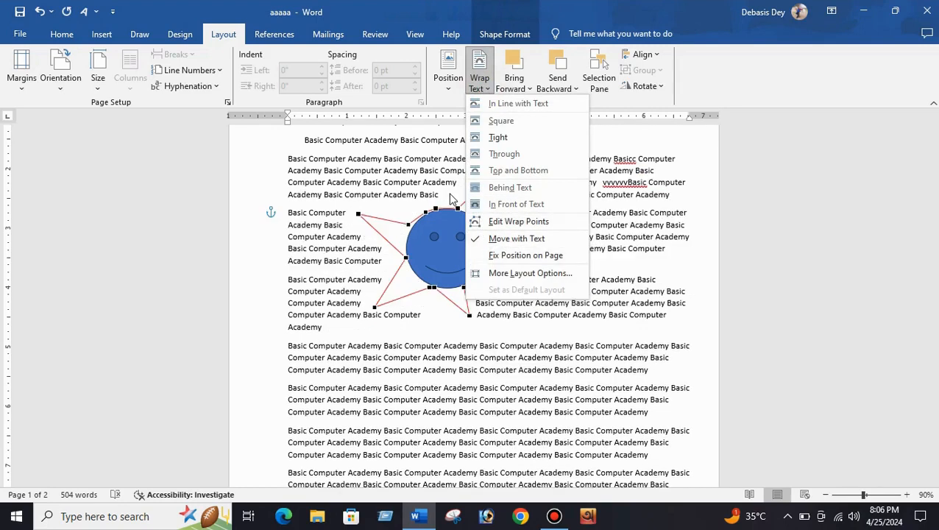
left_click(508, 257)
Insert a run of blank lines after the short paragraph above the smiley face, and undo the insertion
left_click(527, 140)
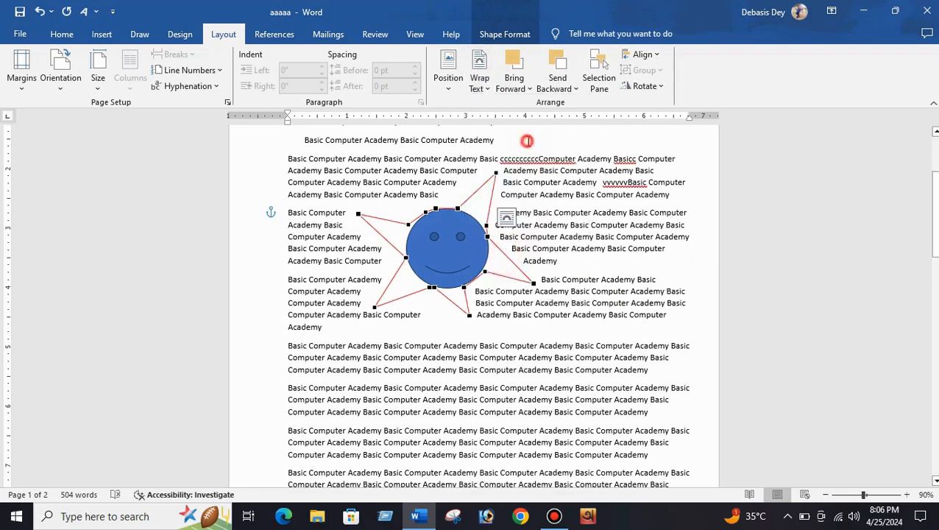
key("Return")
key("Return")
key("Return")
key("Return")
key("Return")
key("Return")
key("Return")
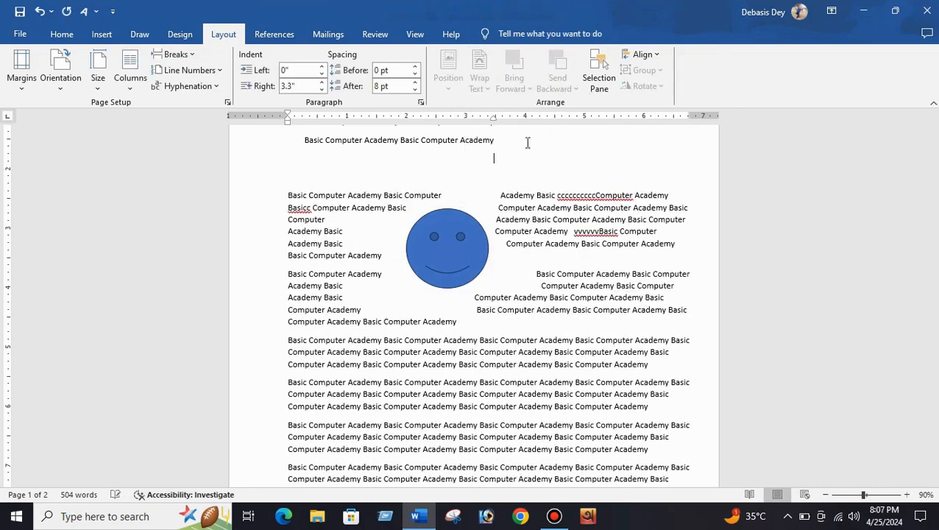
key("Return")
key("Return")
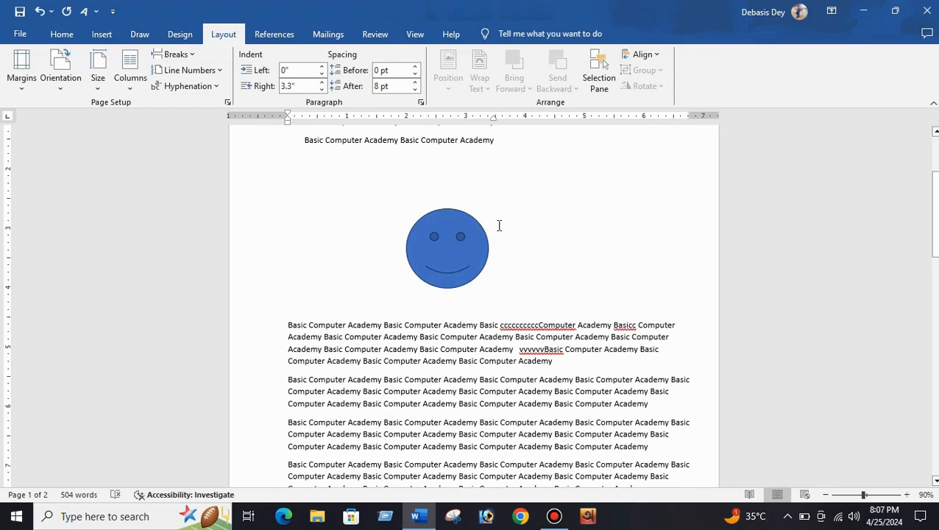
key("ctrl+z")
key("ctrl+z")
key("ctrl+z")
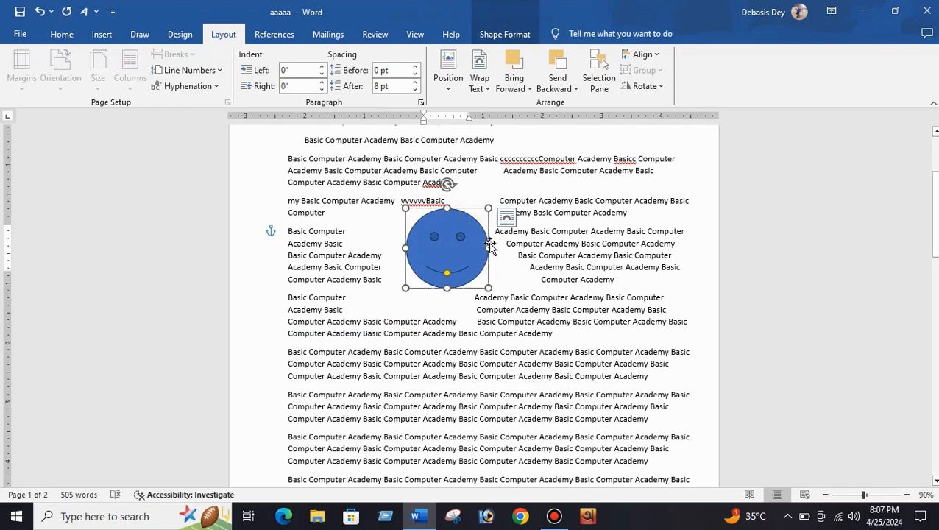
Widen the smiley face to about 1.52" and set its text wrapping to Through
mouse_move(489, 248)
left_mouse_down()
mouse_move(543, 246)
mouse_move(497, 247)
left_mouse_up()
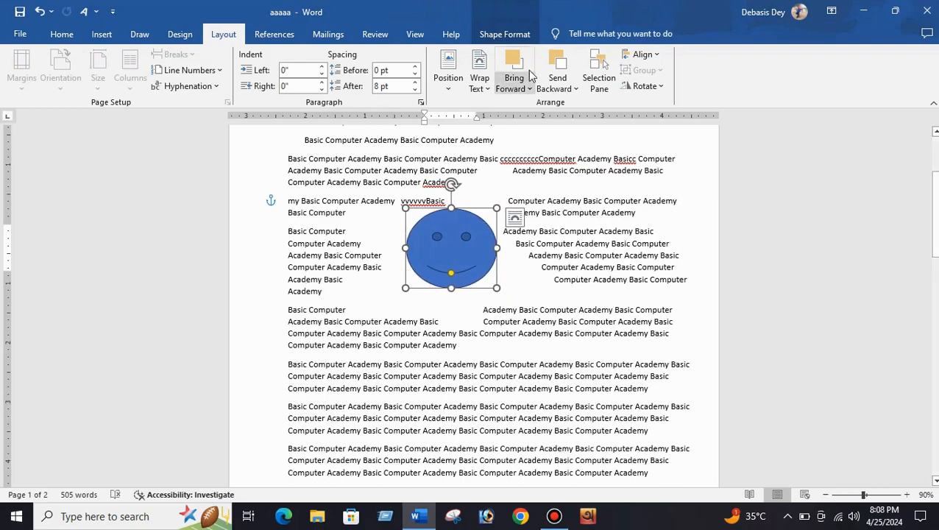
left_click(485, 88)
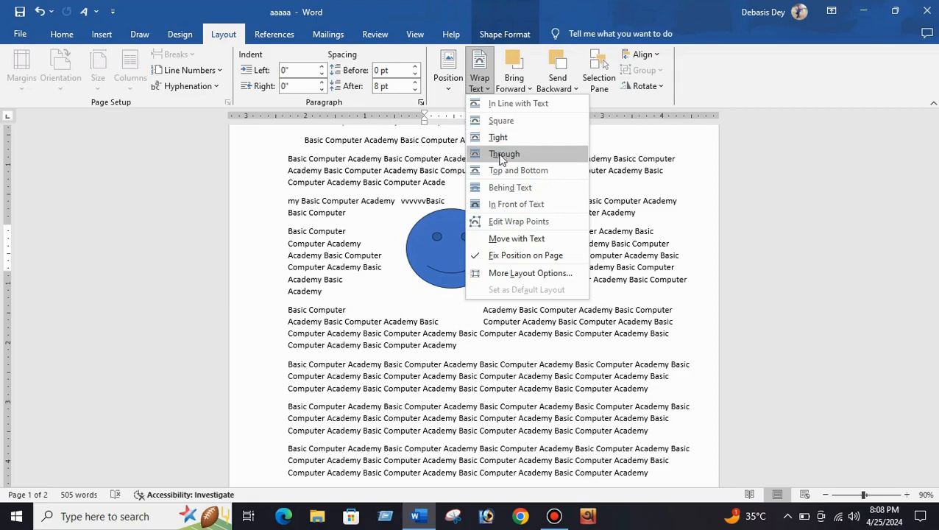
left_click(502, 154)
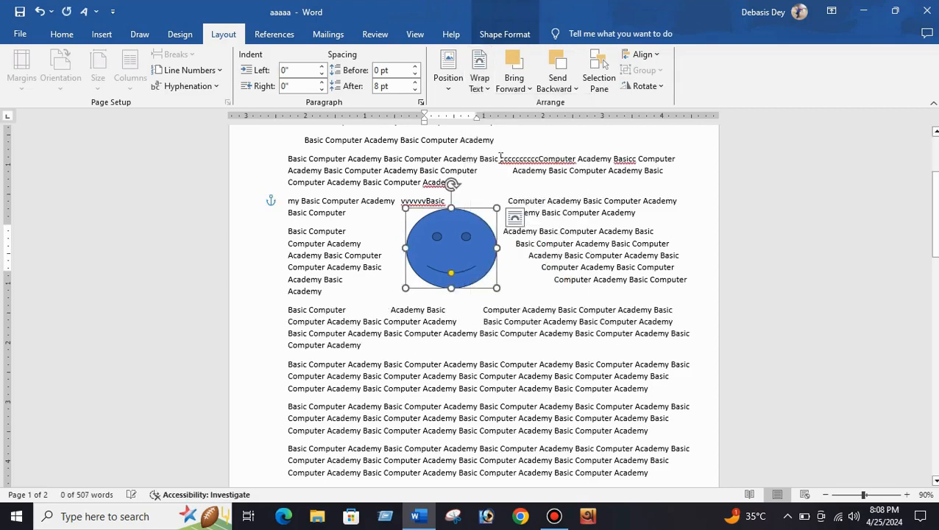
Set the smiley face's text wrapping to Behind Text and move the shape down by about four lines of text
left_click(479, 79)
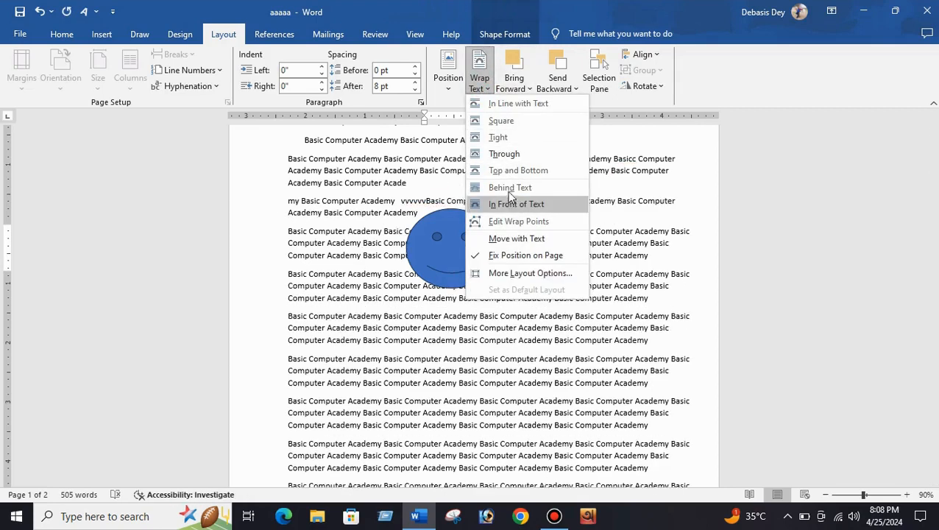
left_click(510, 188)
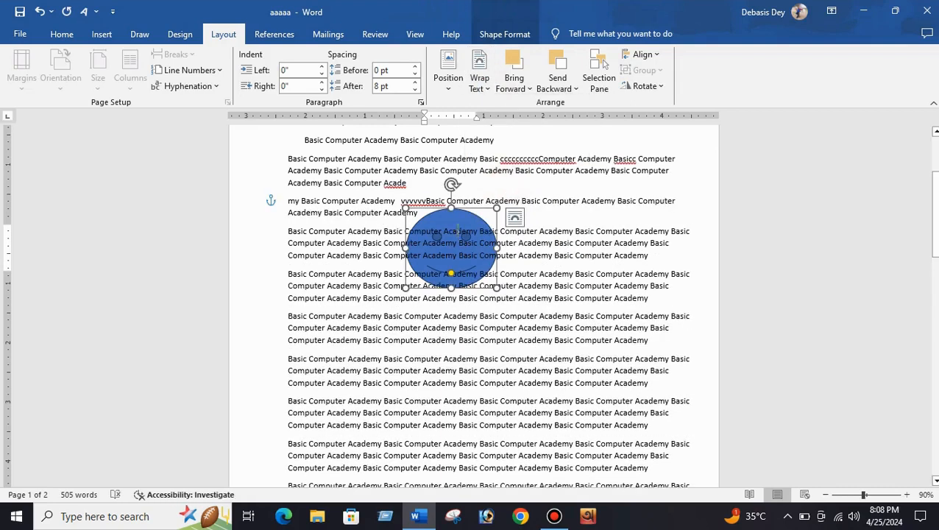
left_click_drag(458, 211, 472, 254)
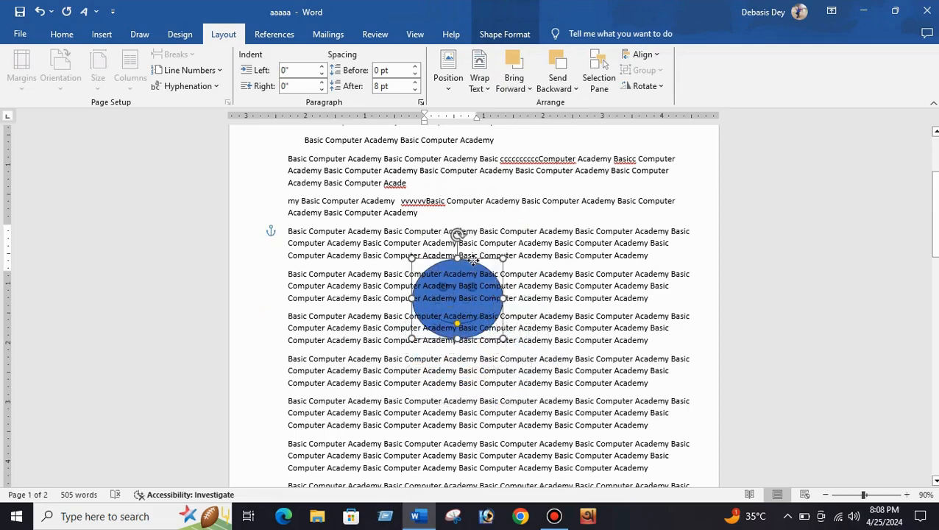
Set the smiley face's text wrapping to In Front of Text and move the shape slightly up and to the right
left_click(484, 87)
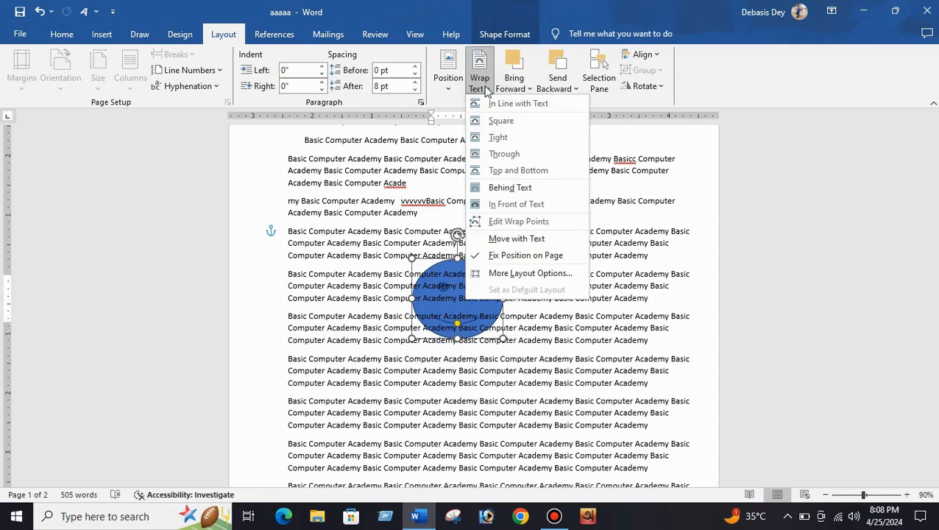
left_click(486, 89)
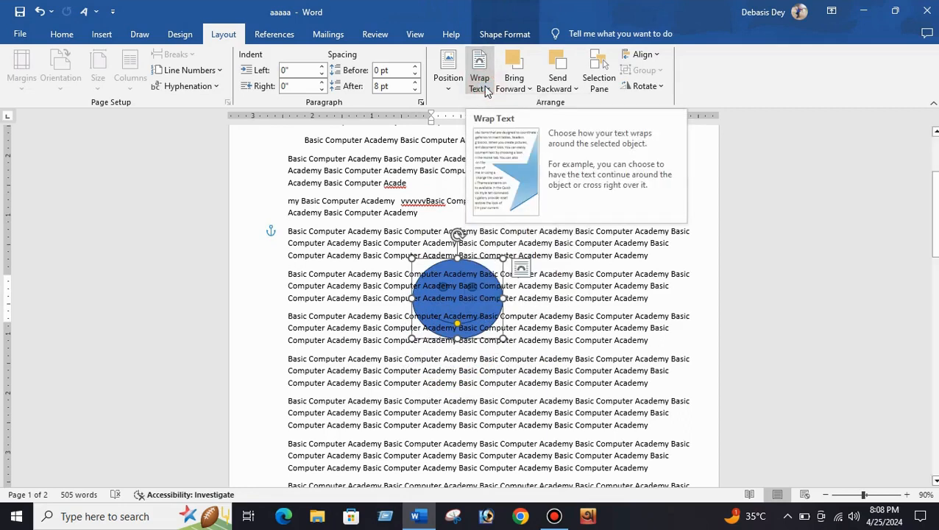
left_click(482, 87)
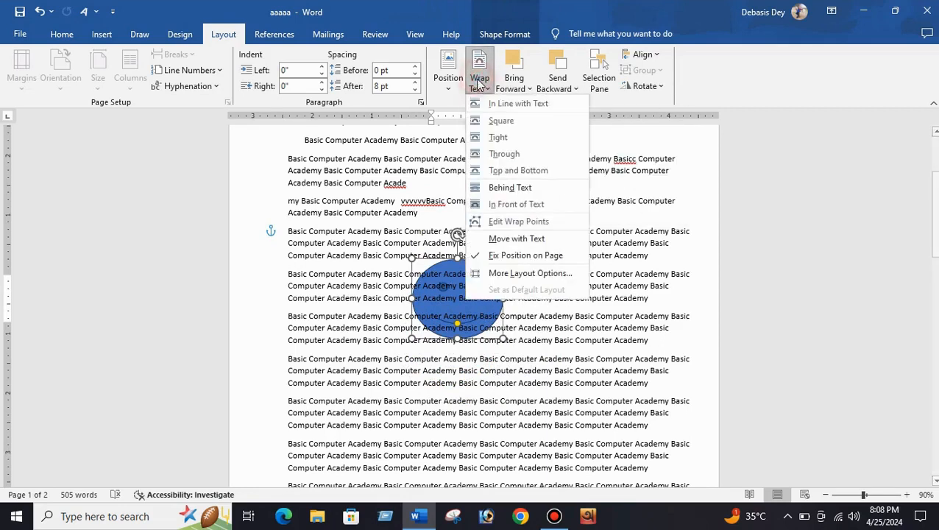
left_click(514, 205)
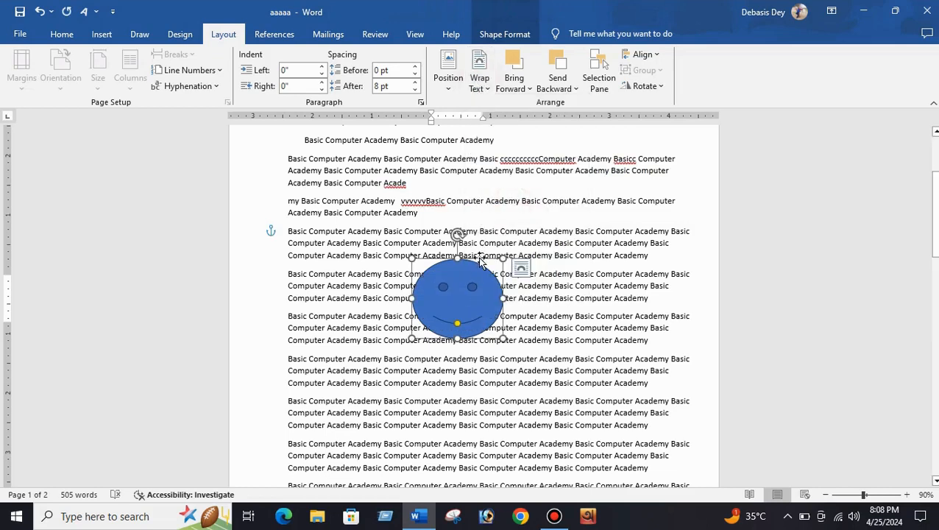
left_click_drag(480, 262, 493, 239)
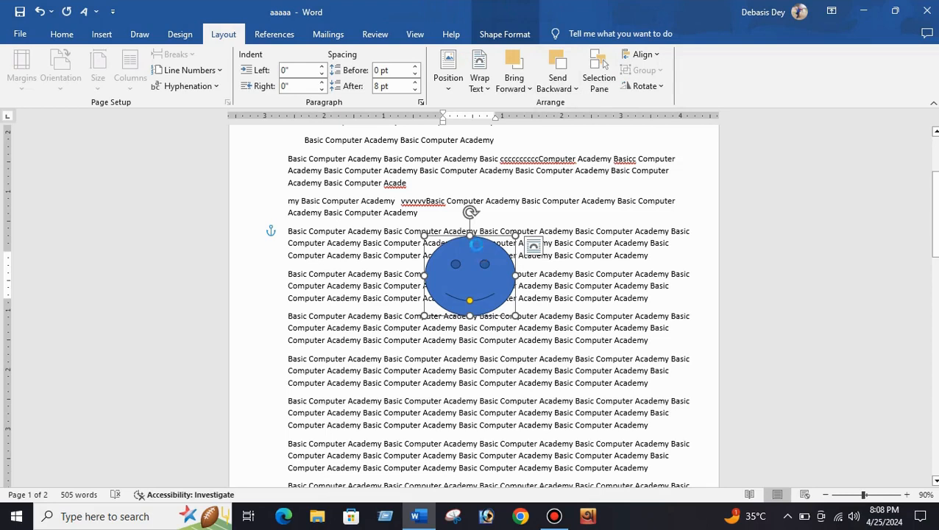
Paste two copies of the smiley face and arrange them overlapping the original, one to its right and one below
key("ctrl+v")
key("ctrl+v")
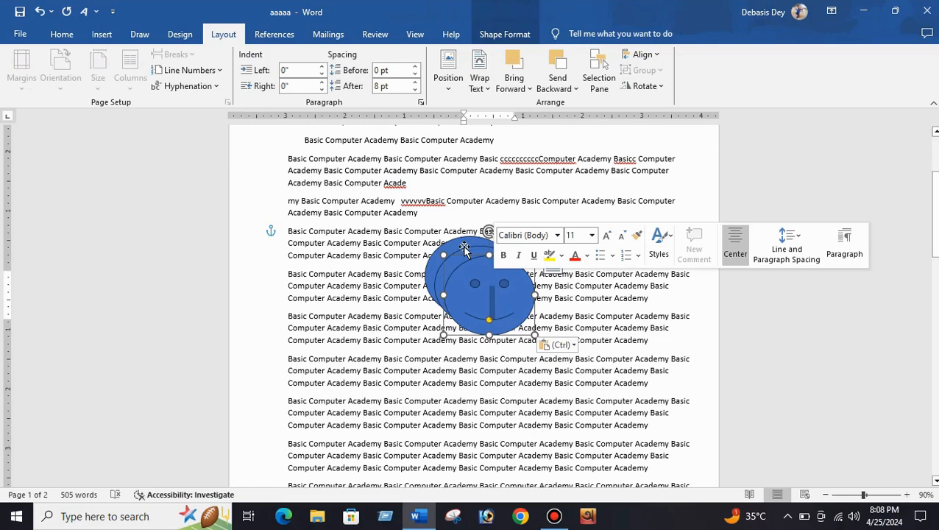
left_click_drag(503, 253, 550, 235)
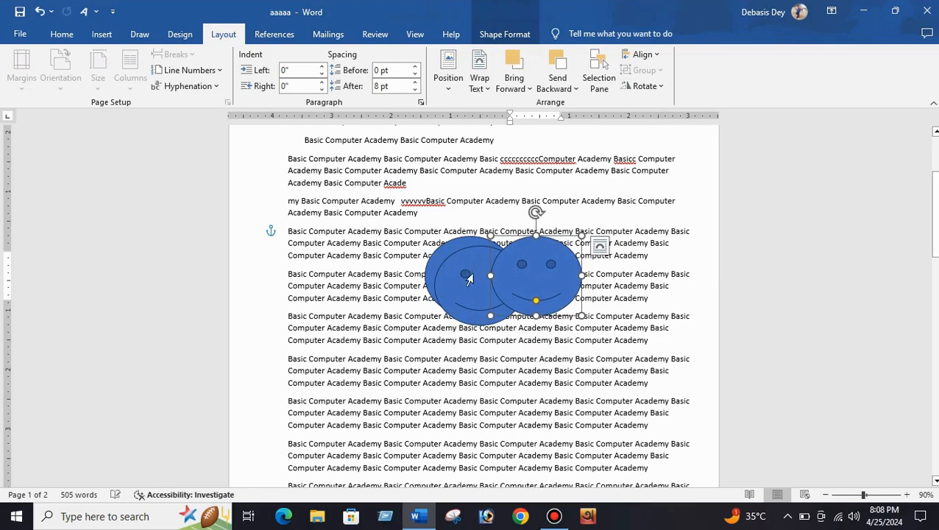
left_click(468, 278)
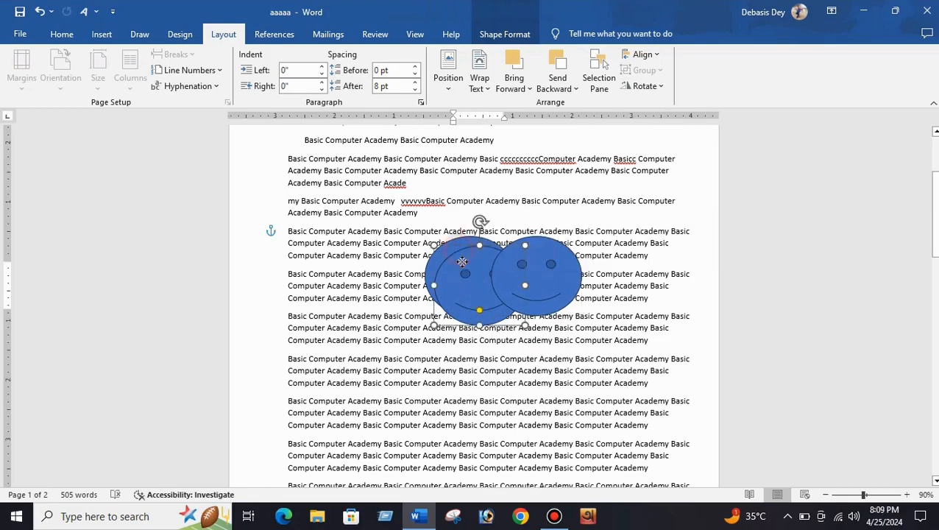
left_click_drag(461, 261, 465, 287)
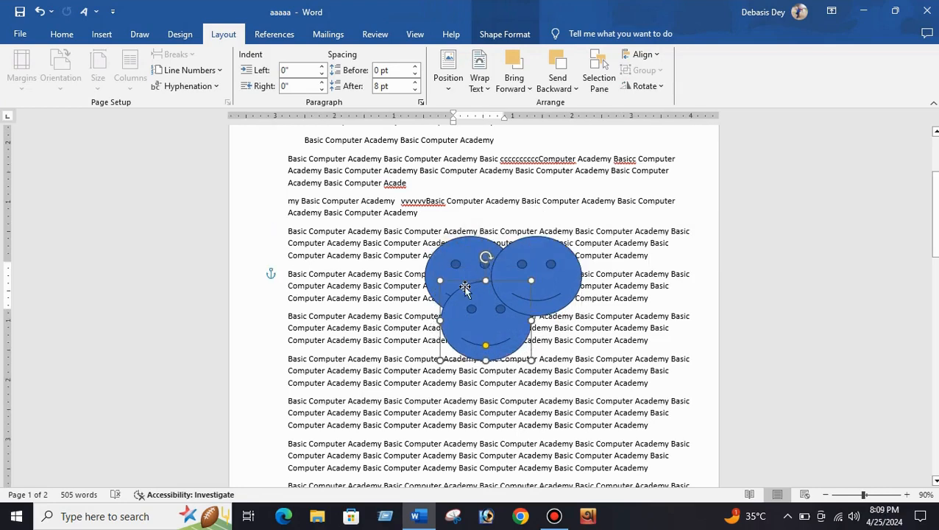
Fill the original smiley face at the upper left of the cluster with standard yellow
left_click(456, 275)
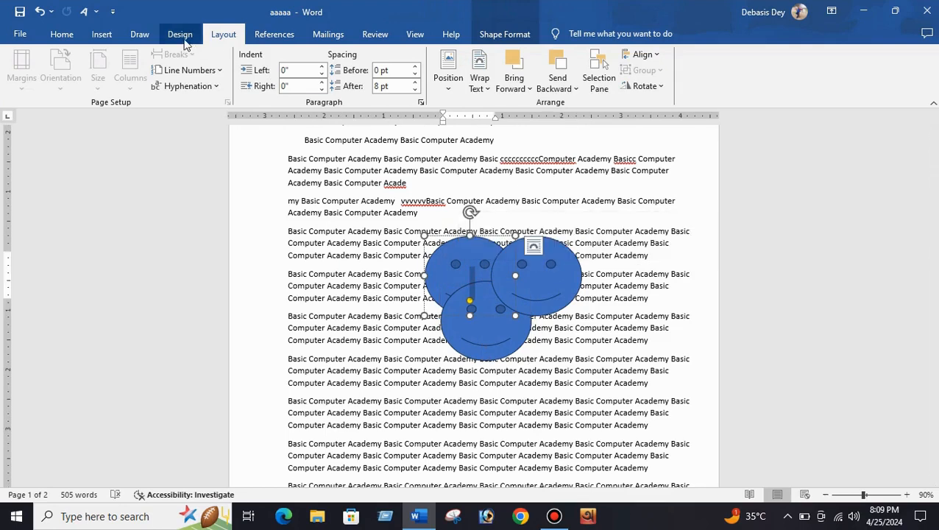
left_click(62, 37)
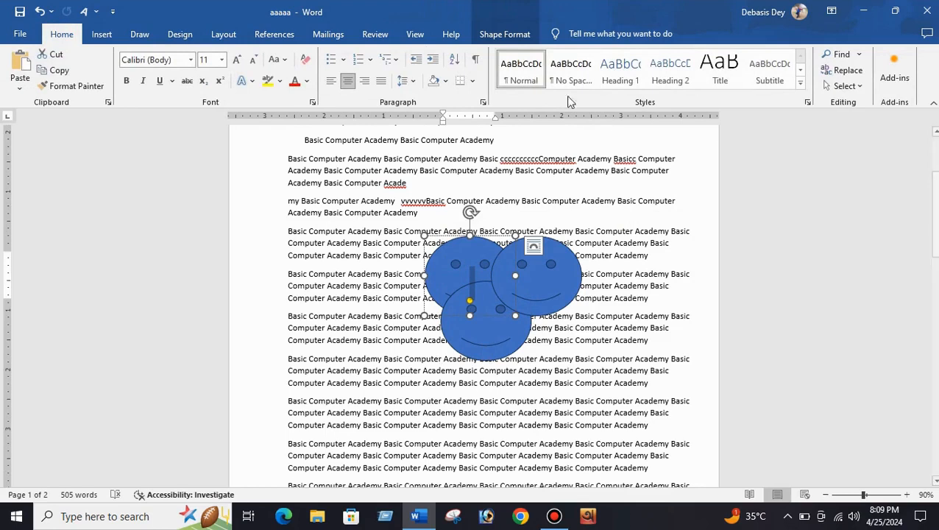
left_click(511, 37)
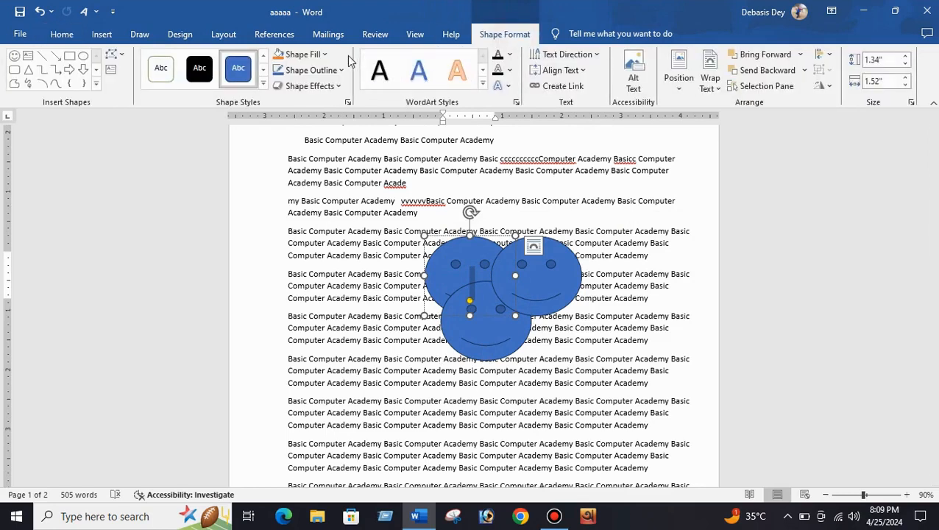
left_click(326, 55)
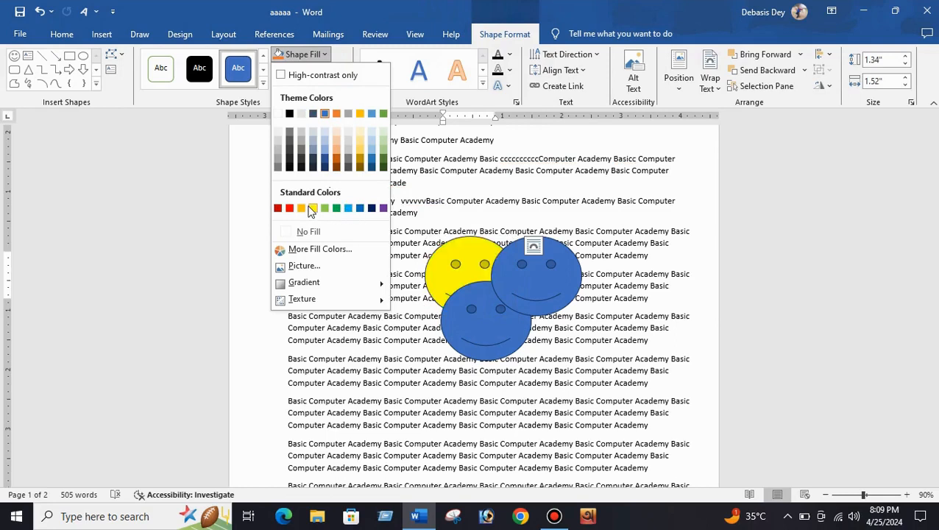
left_click(312, 209)
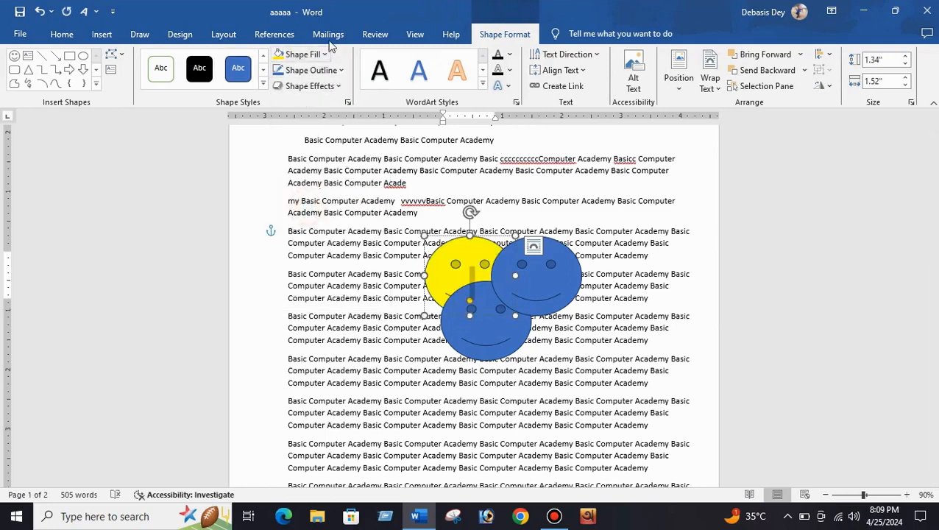
Fill the right-hand smiley face with a dark orange theme color
left_click(542, 276)
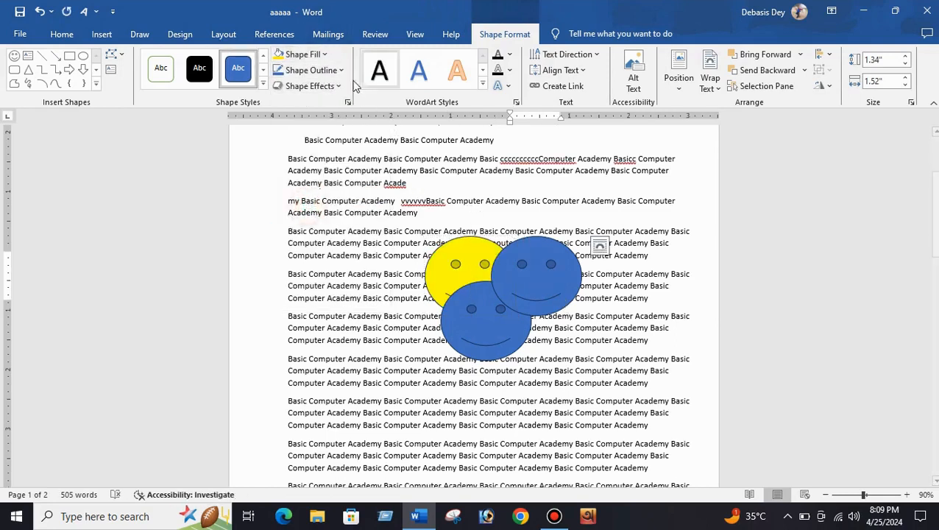
left_click(322, 55)
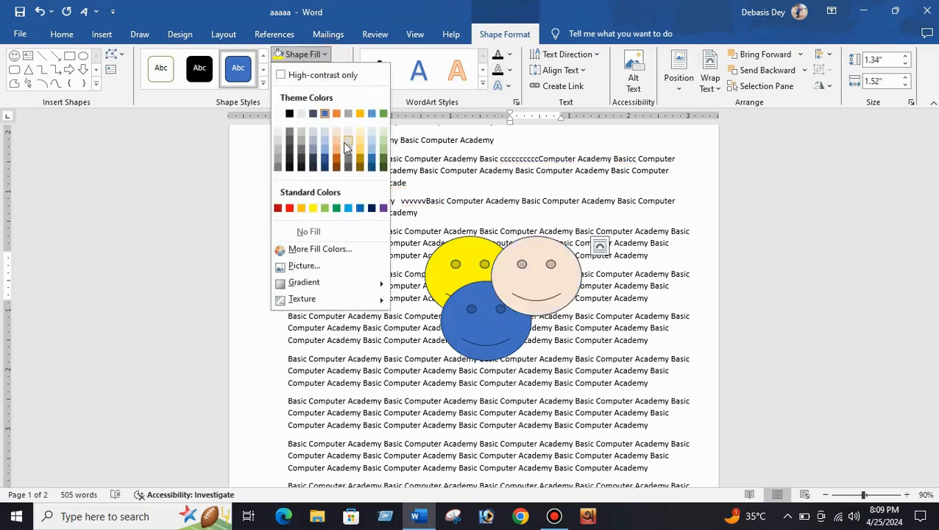
left_click(337, 160)
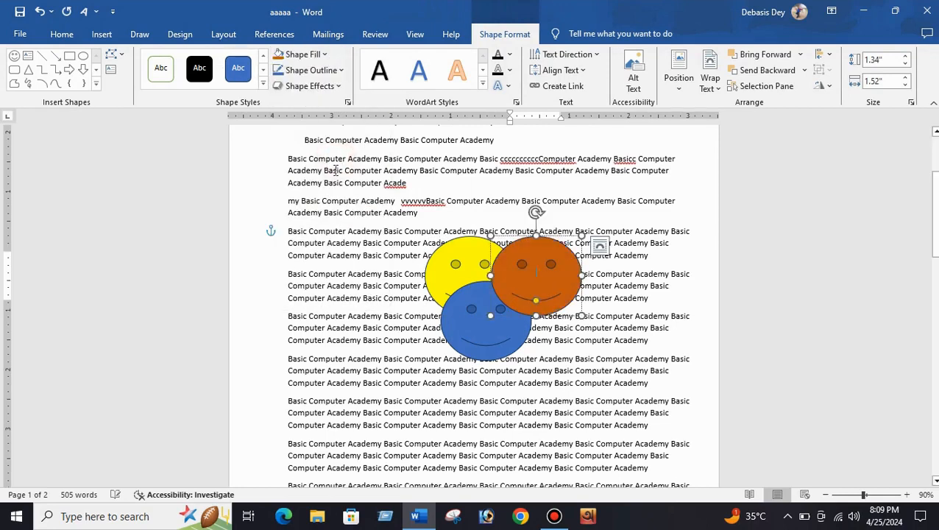
Bring the yellow smiley face forward one level so it overlaps the blue one
left_click(450, 259)
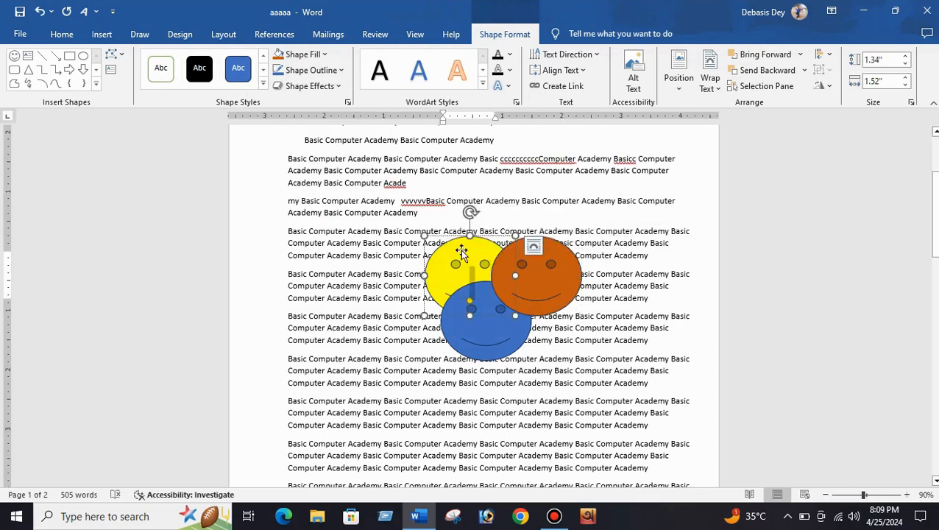
left_click(221, 35)
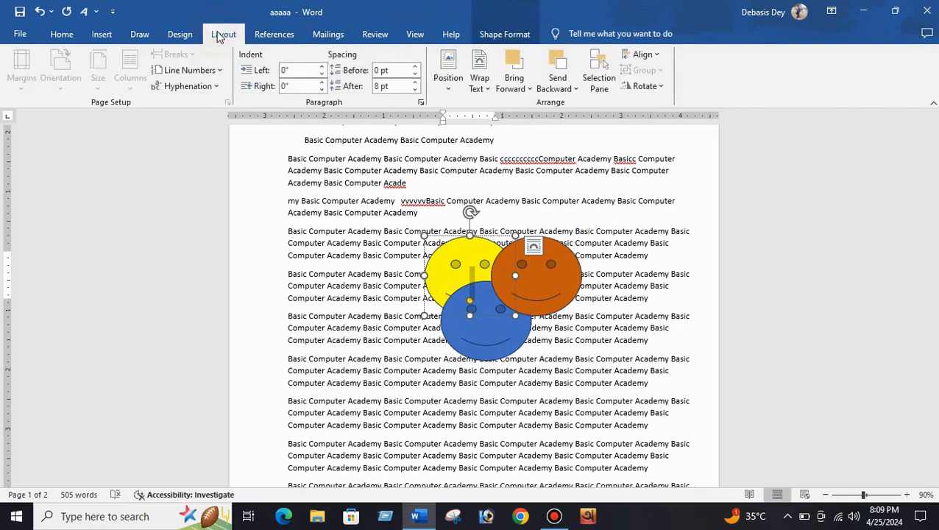
left_click(527, 91)
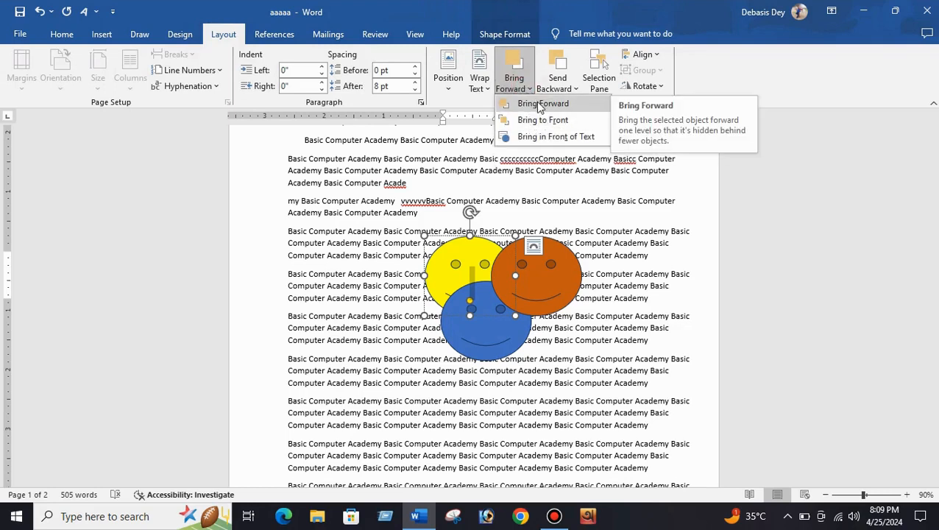
left_click(542, 105)
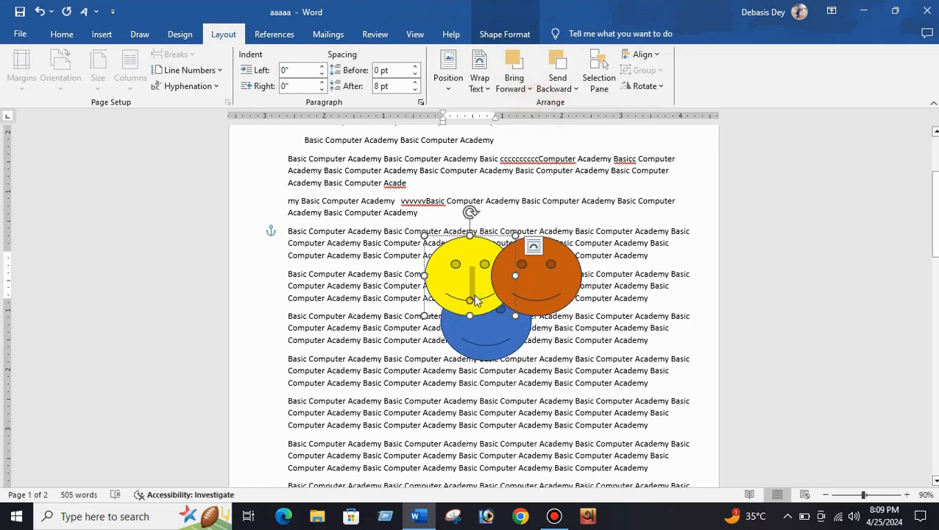
Bring the yellow smiley face forward one level so it overlaps the dark orange one
left_click(519, 87)
left_click(539, 105)
Send the yellow smiley face backward two levels, behind both the dark orange and the blue faces
left_click(570, 87)
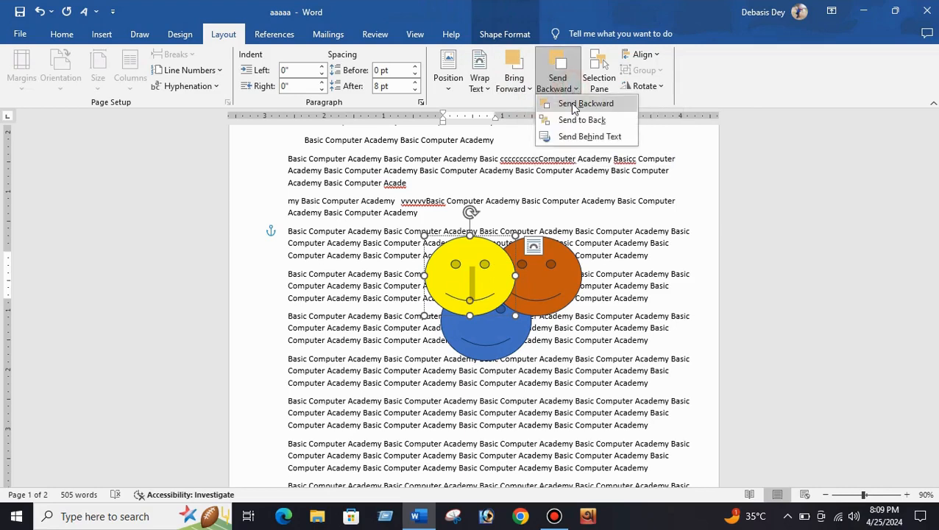
left_click(574, 106)
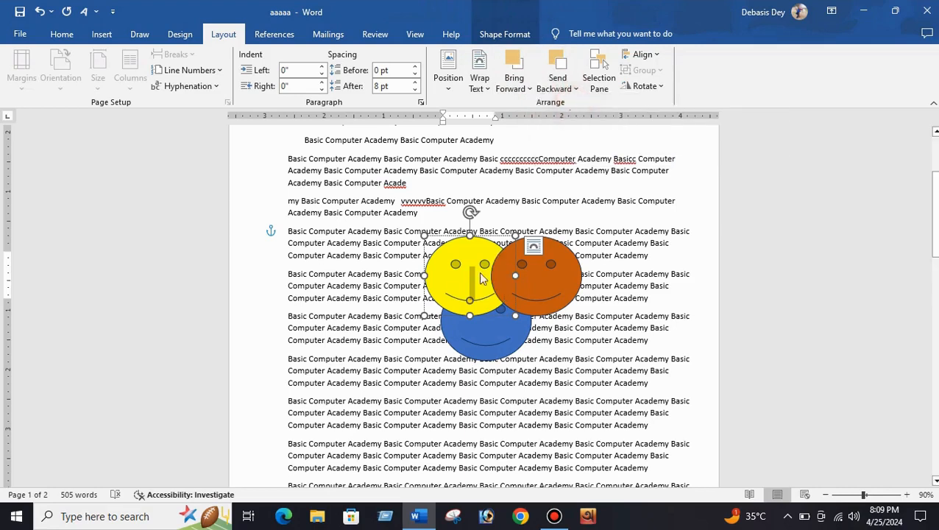
left_click(567, 87)
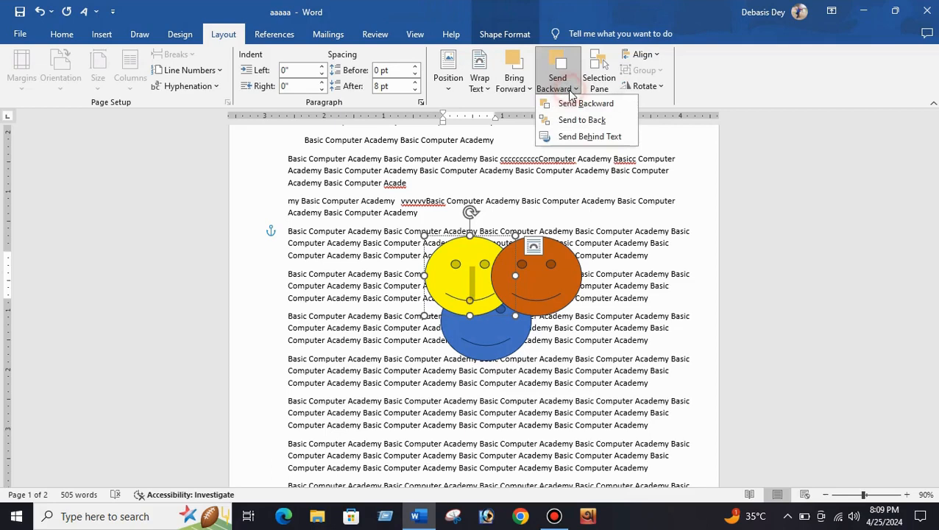
left_click(571, 105)
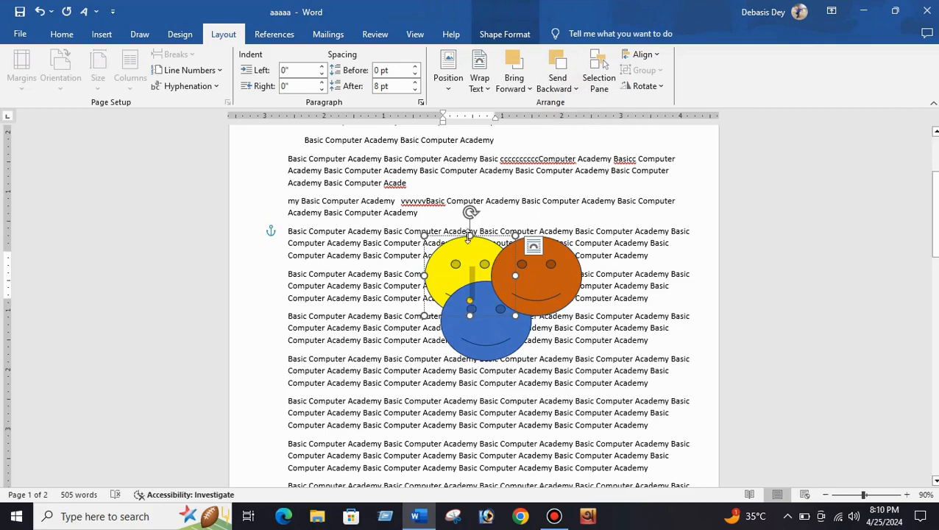
Bring the yellow smiley face to the front of all shapes, and send it to the back again
left_click(529, 89)
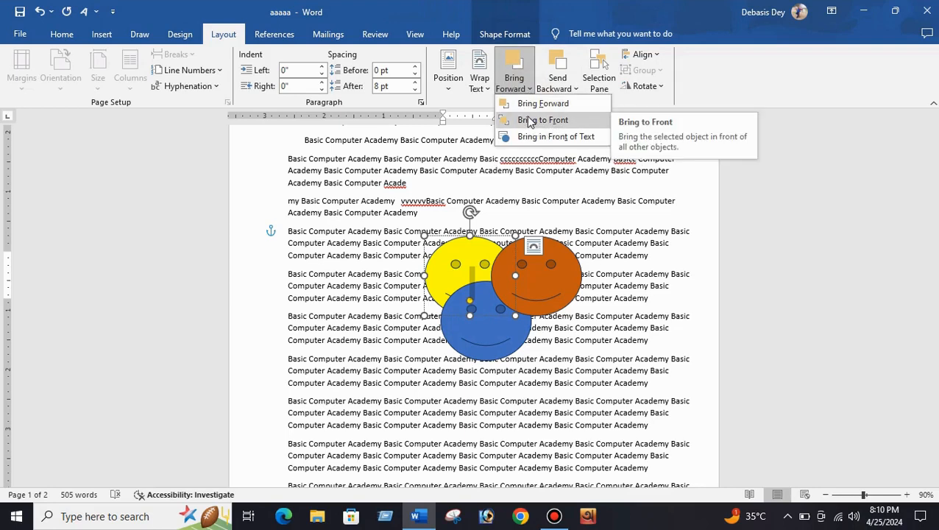
left_click(530, 120)
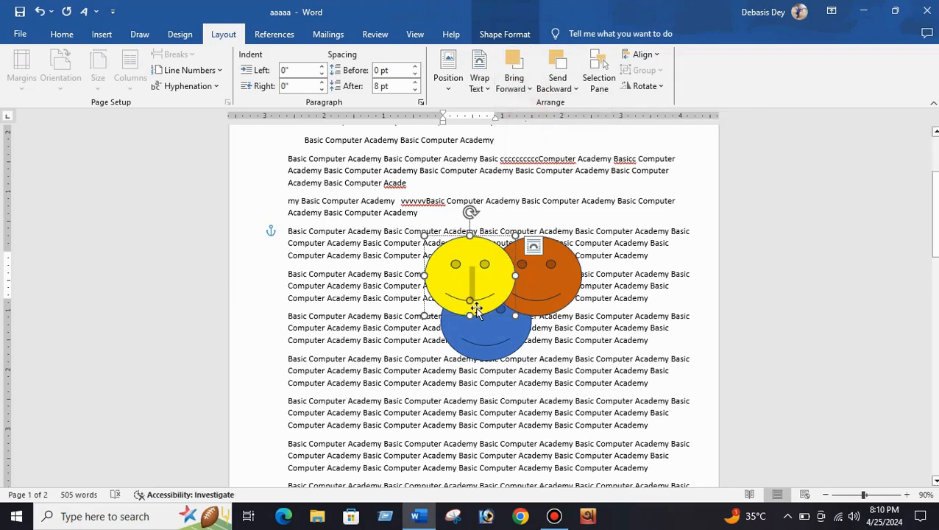
left_click(575, 91)
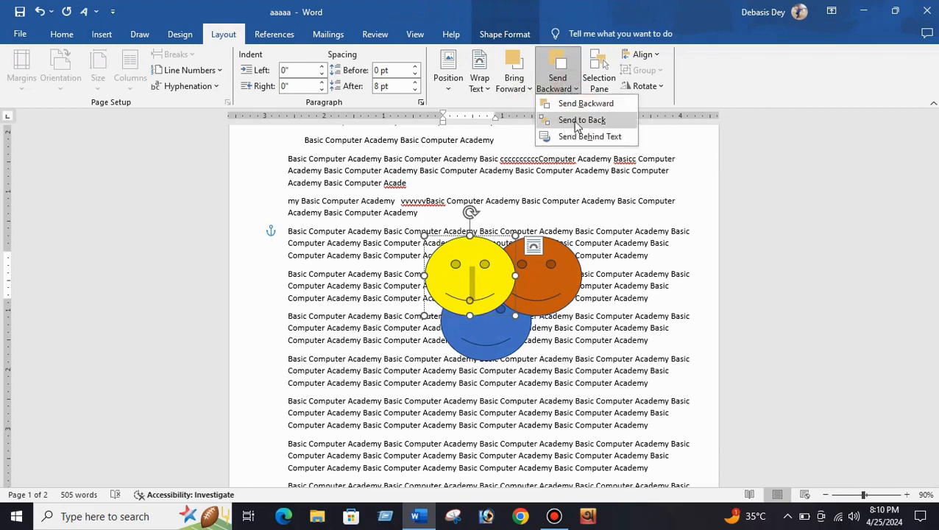
left_click(580, 124)
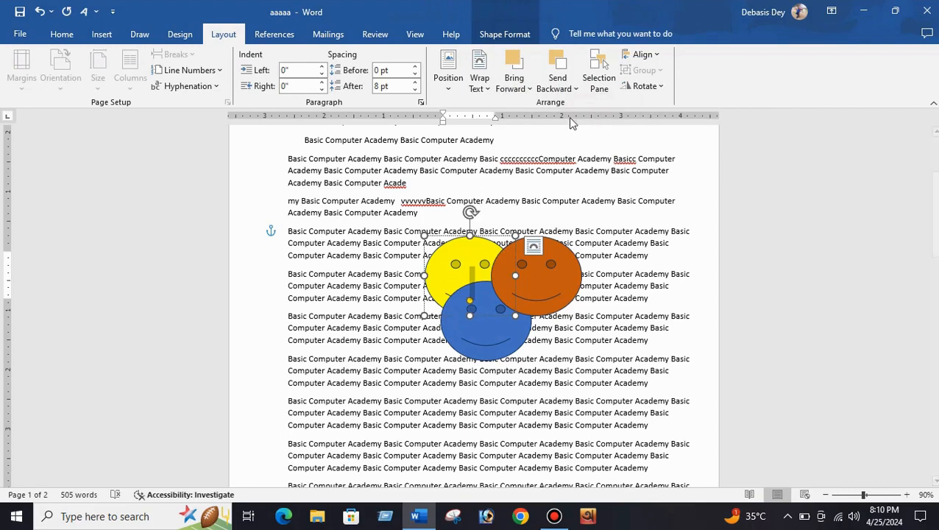
Open the Selection pane, hide all the smiley faces at once and show them all again
left_click(600, 82)
left_click(604, 92)
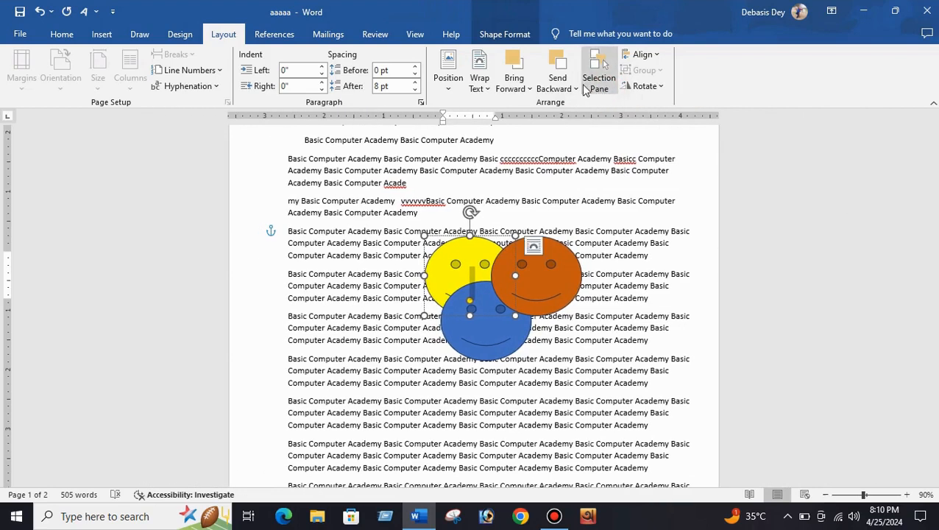
left_click(600, 78)
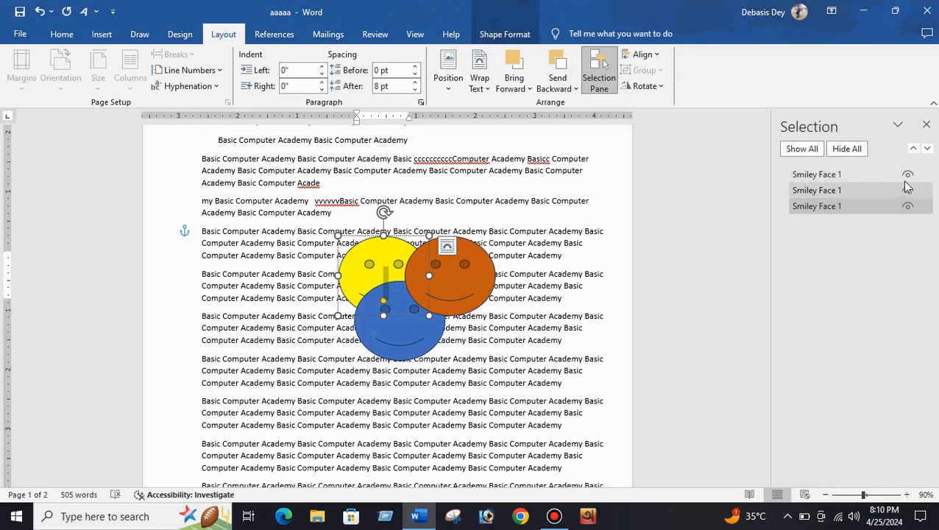
left_click(848, 150)
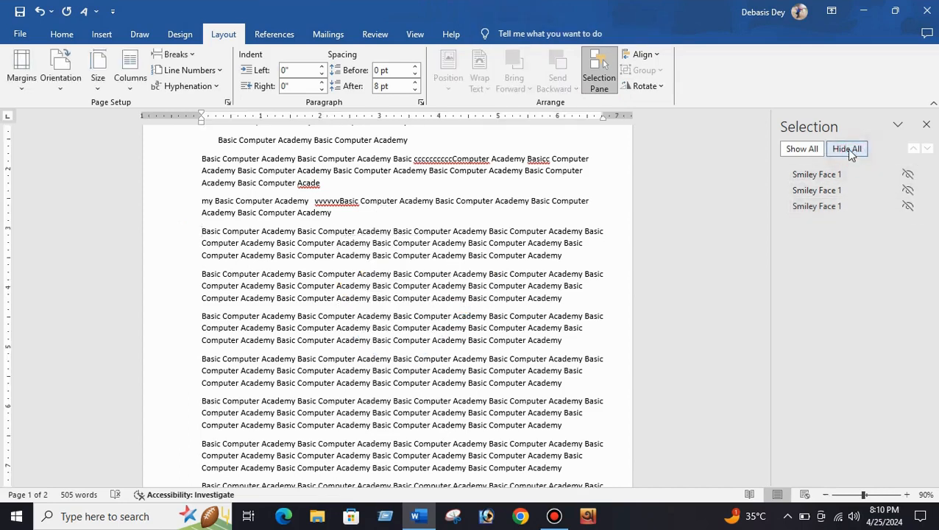
left_click(797, 150)
left_click(902, 190)
left_click(908, 190)
left_click(908, 192)
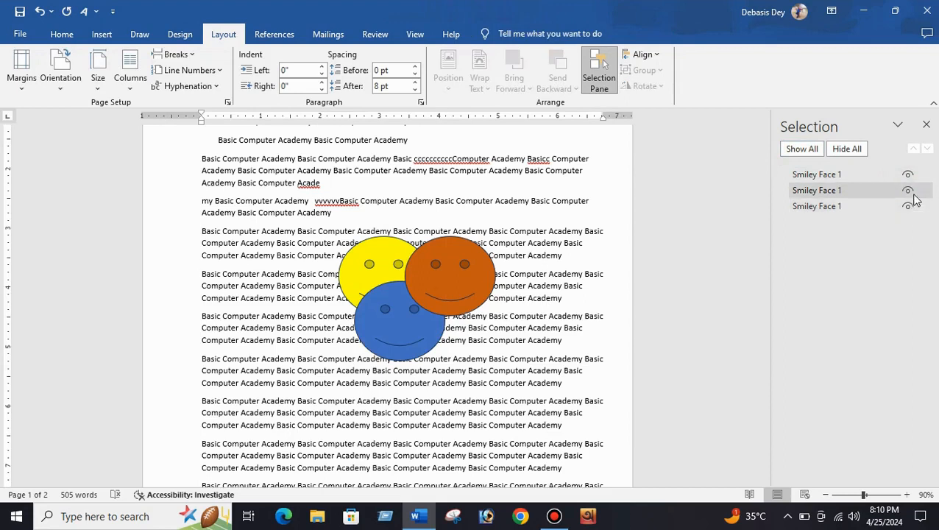
Hide the yellow, blue and orange smiley faces one by one, show each again and close the Selection pane
left_click(909, 206)
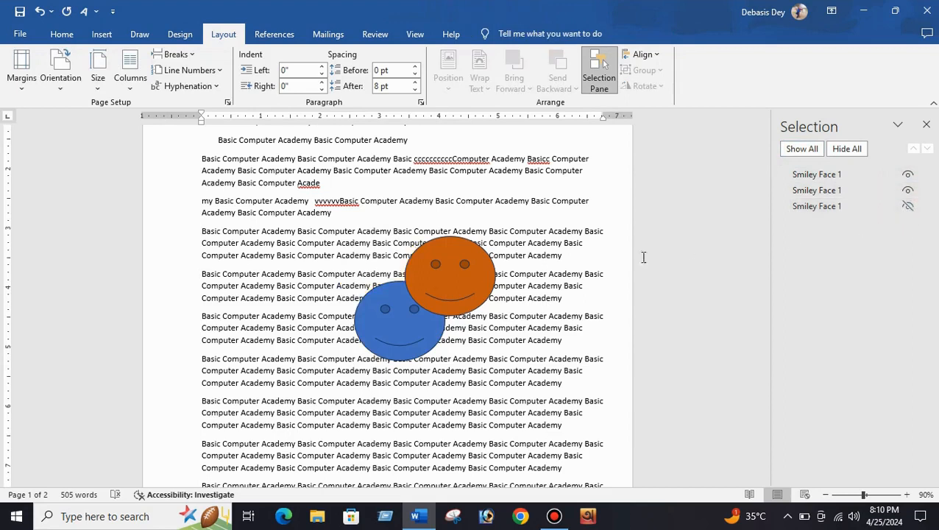
left_click(909, 190)
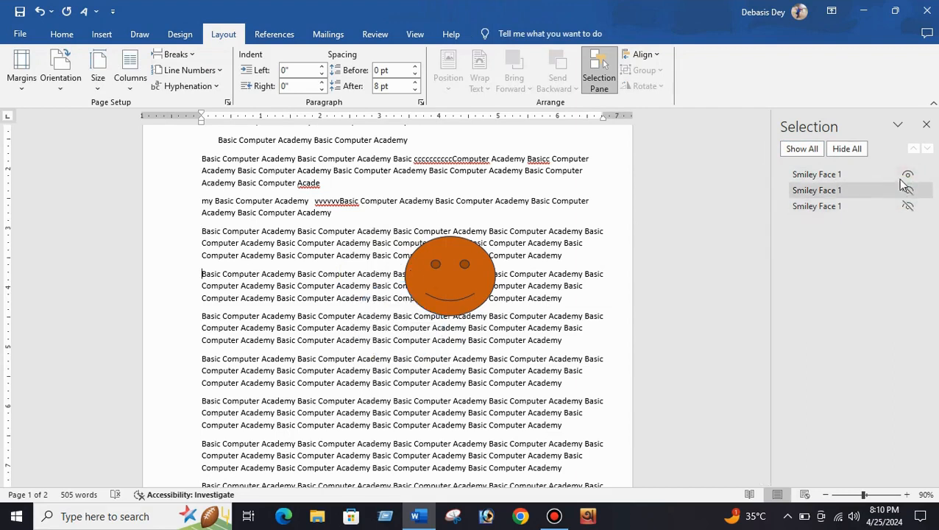
left_click(908, 175)
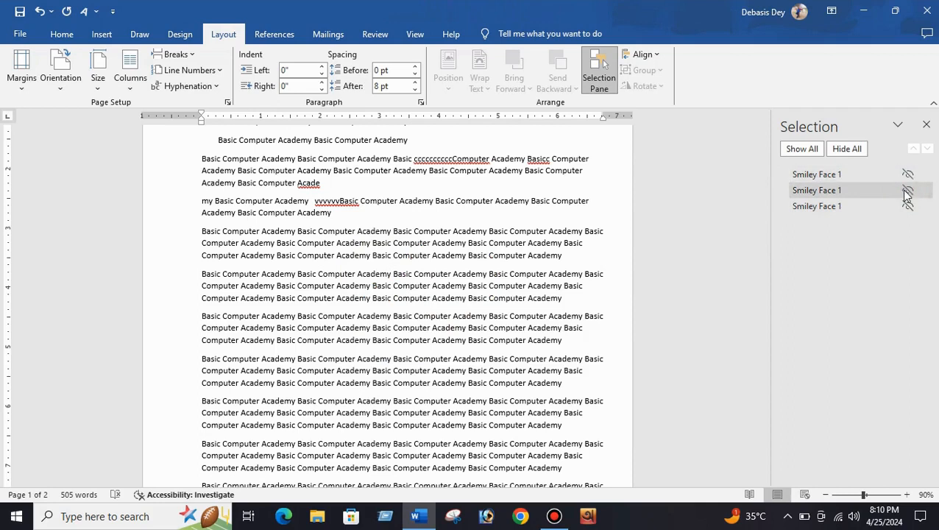
left_click(909, 190)
left_click(907, 208)
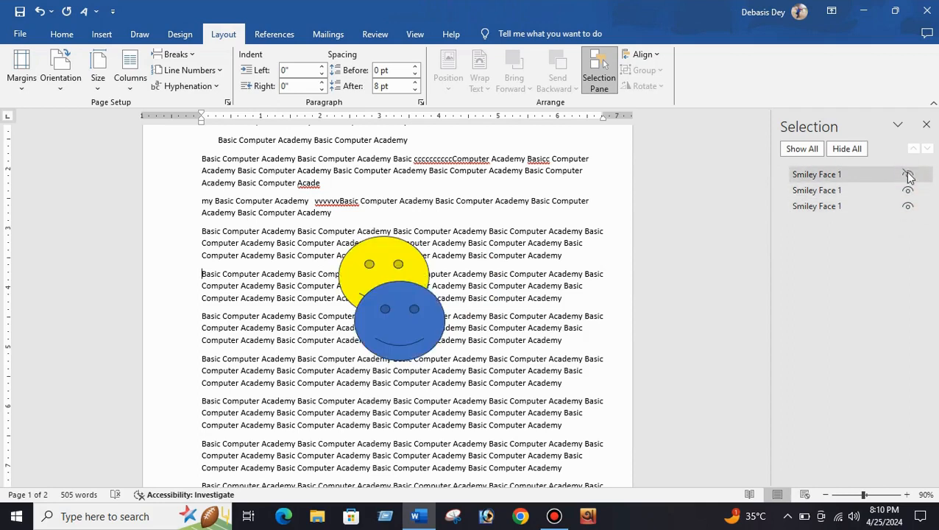
left_click(909, 175)
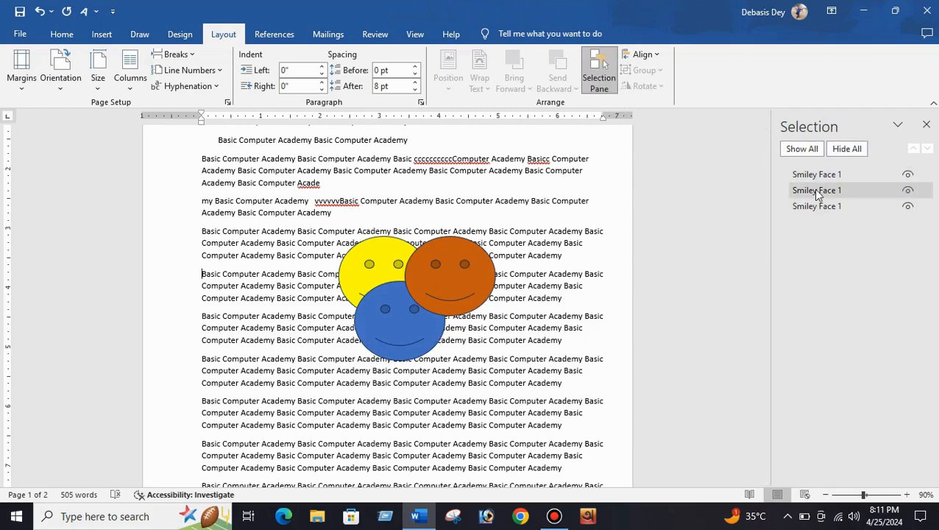
left_click(927, 126)
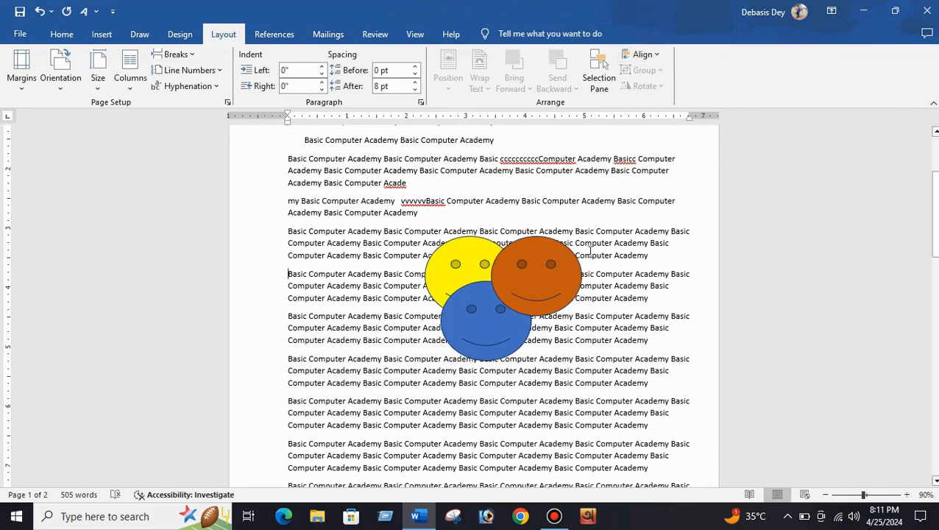
Align the dark orange smiley face to the left margin, and then center it horizontally between the margins
left_click(540, 271)
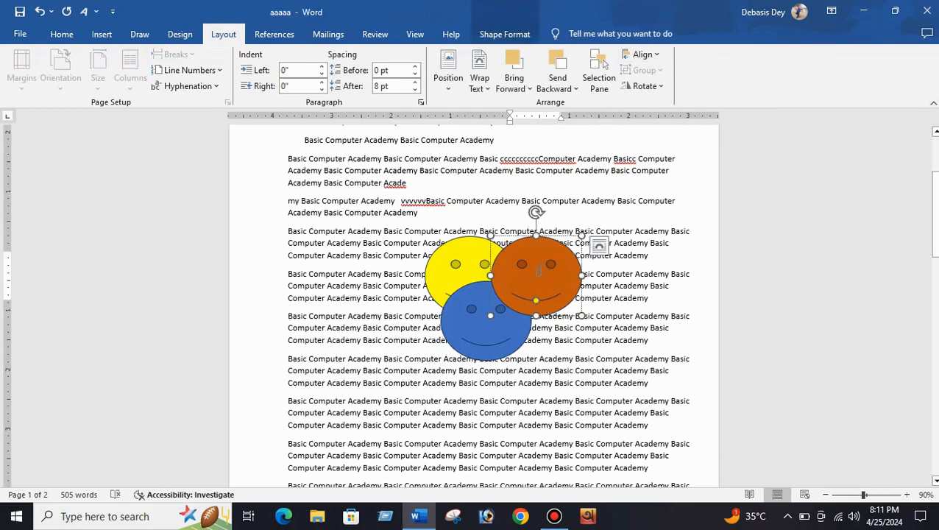
left_click(659, 57)
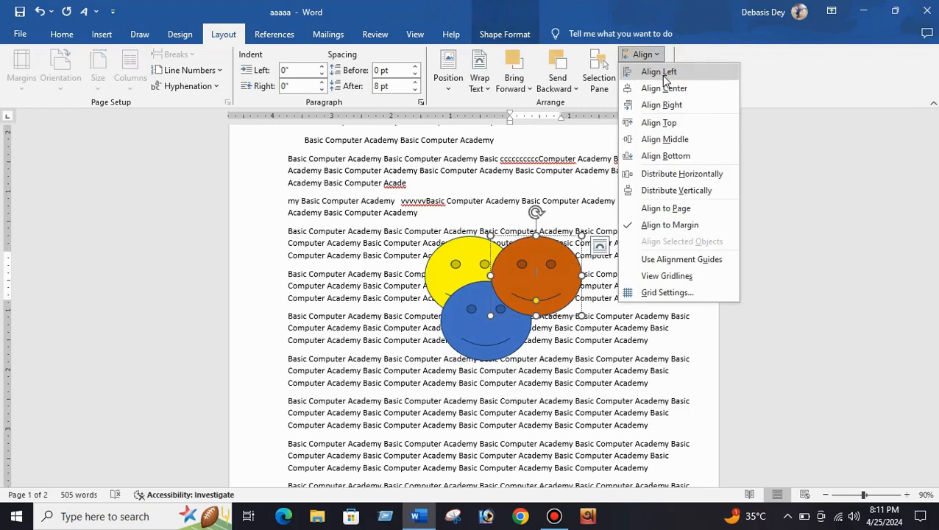
left_click(665, 74)
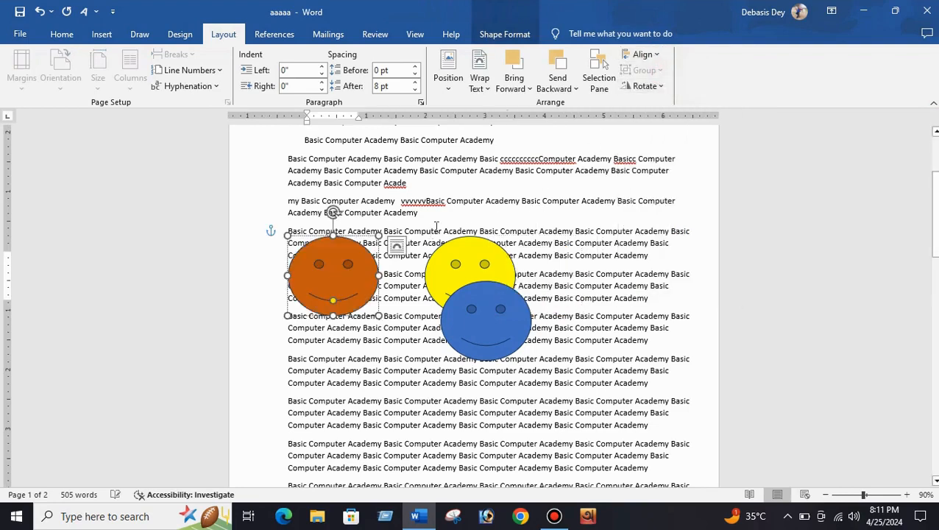
left_click(646, 56)
left_click(655, 88)
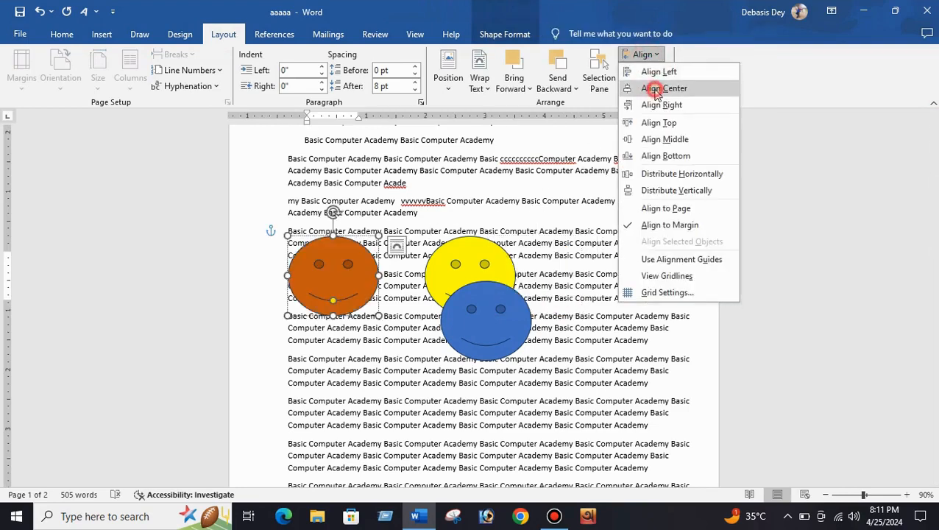
Align the dark orange smiley face to the top margin, then to the vertical middle, and deselect it
left_click(641, 55)
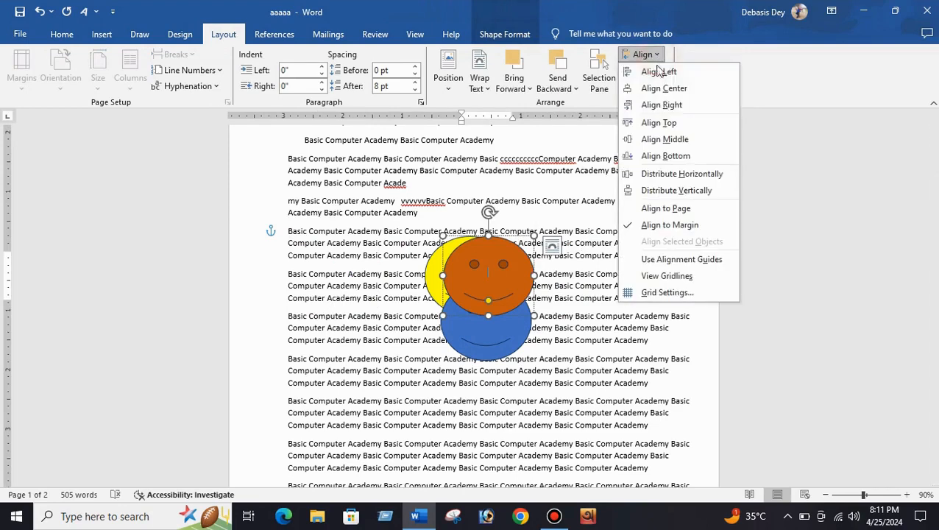
left_click(658, 125)
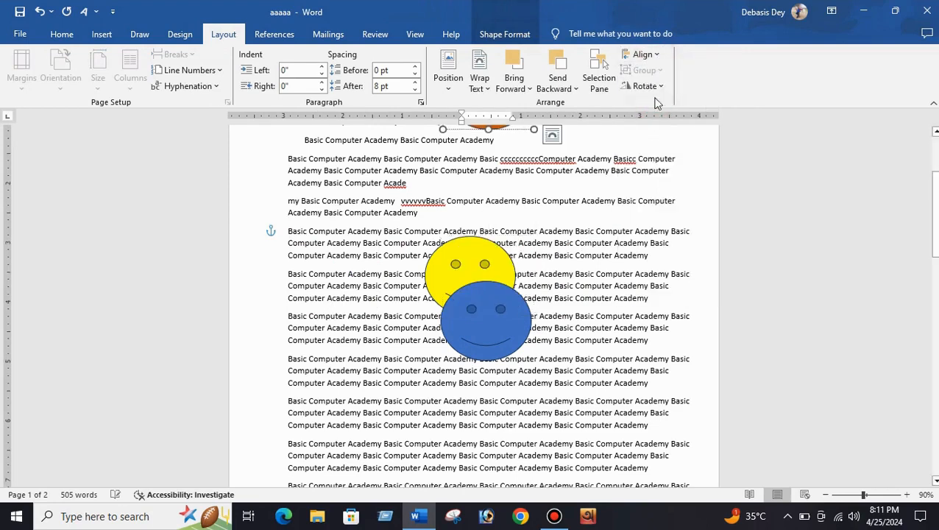
left_click(642, 54)
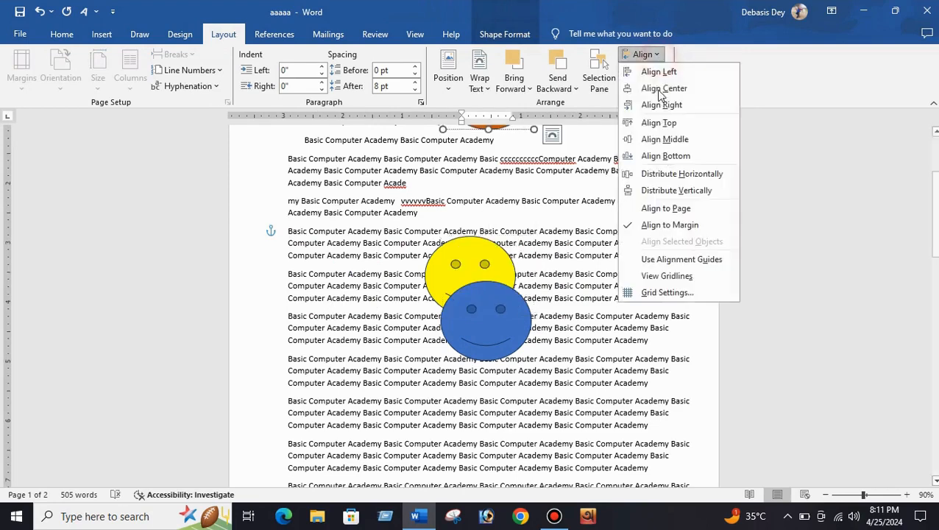
left_click(664, 140)
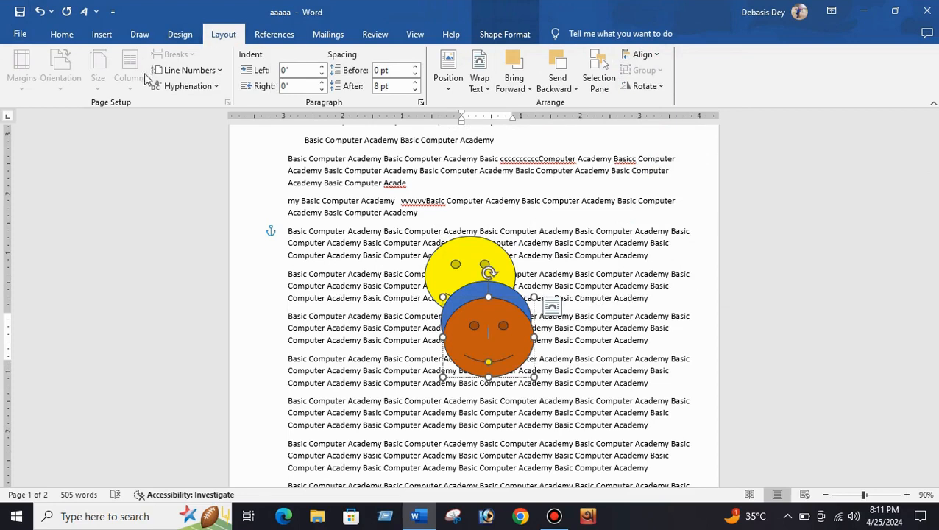
left_click(572, 274)
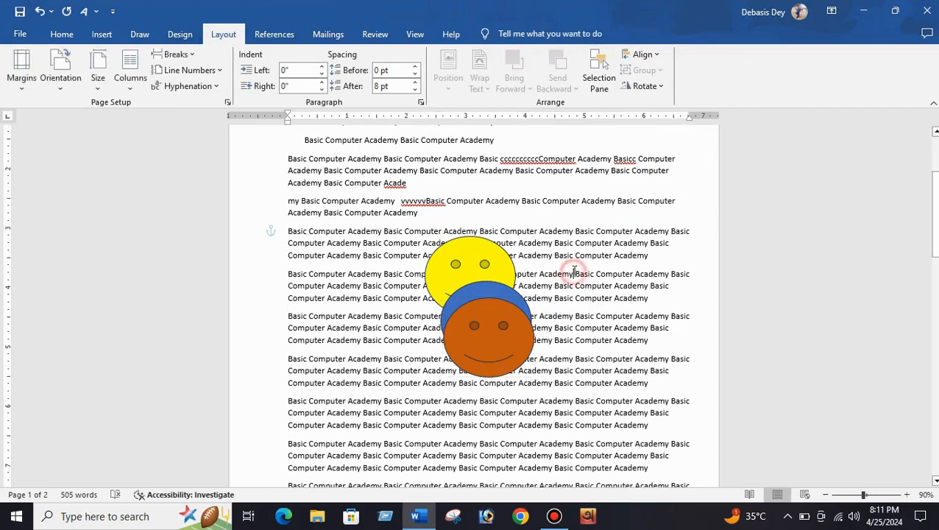